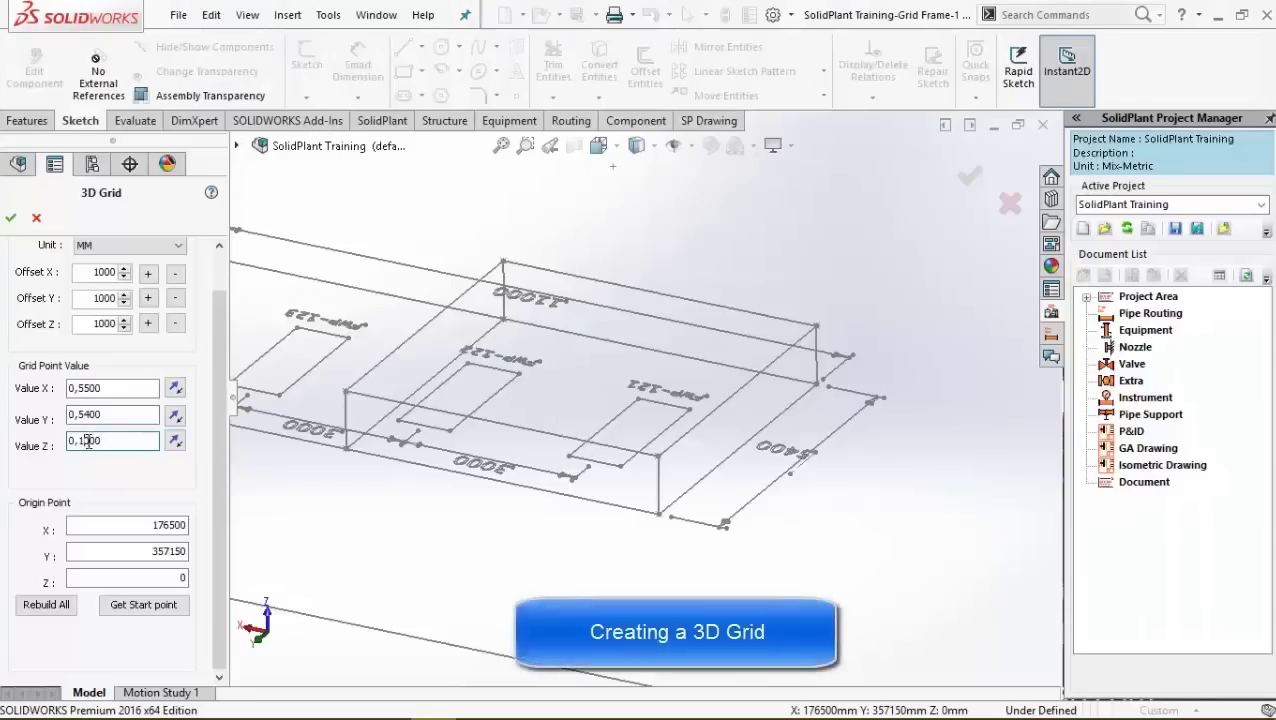
Step: Complete the 3D grid's point values and place ANSI Inch W10x100 W Section columns on the grid's six vertical lines
left_click(127, 414)
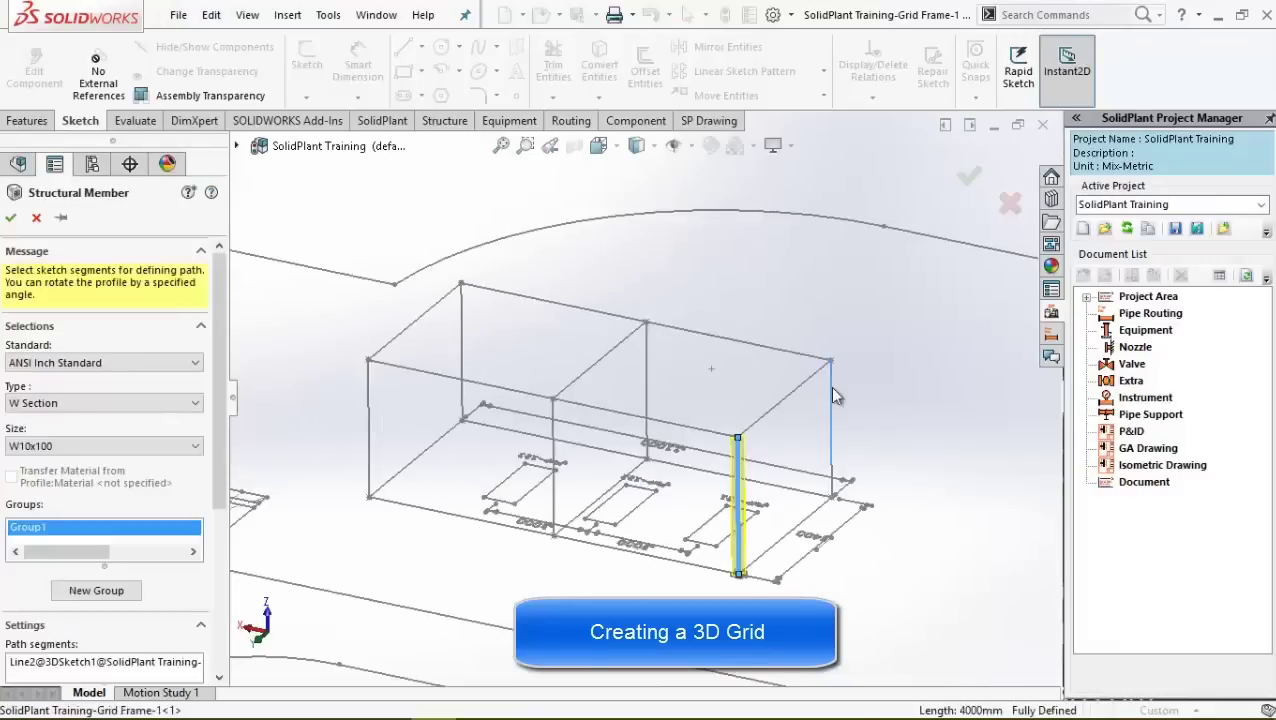
left_click(830, 378)
left_click(647, 362)
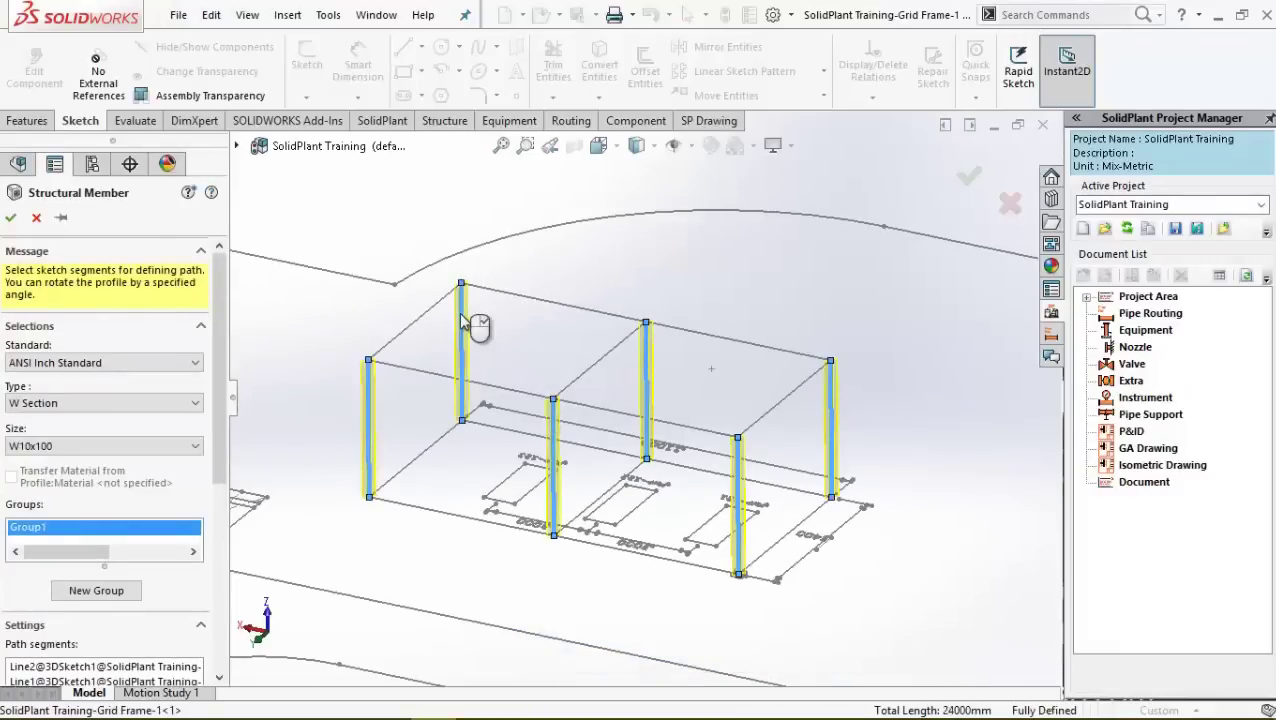
Step: Add W10x100 beams in two new groups, one for the long upper edges and one for the three cross lines
left_click(79, 591)
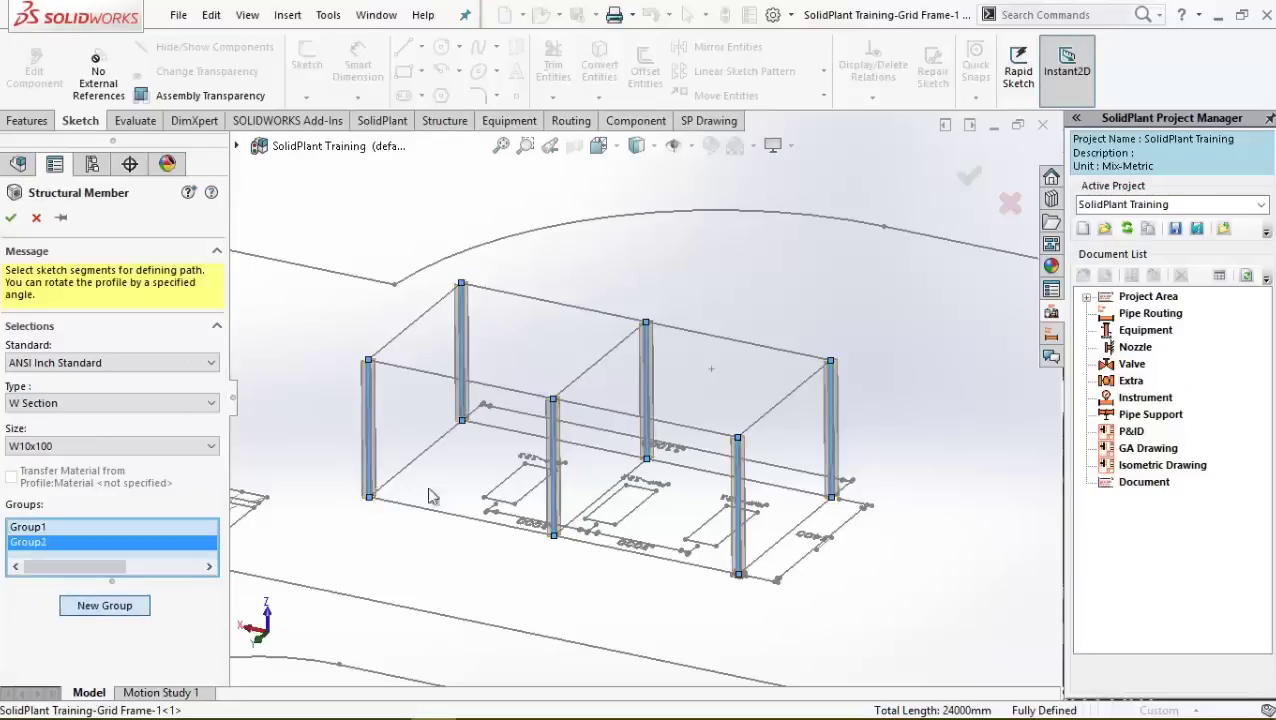
left_click(413, 370)
left_click(96, 606)
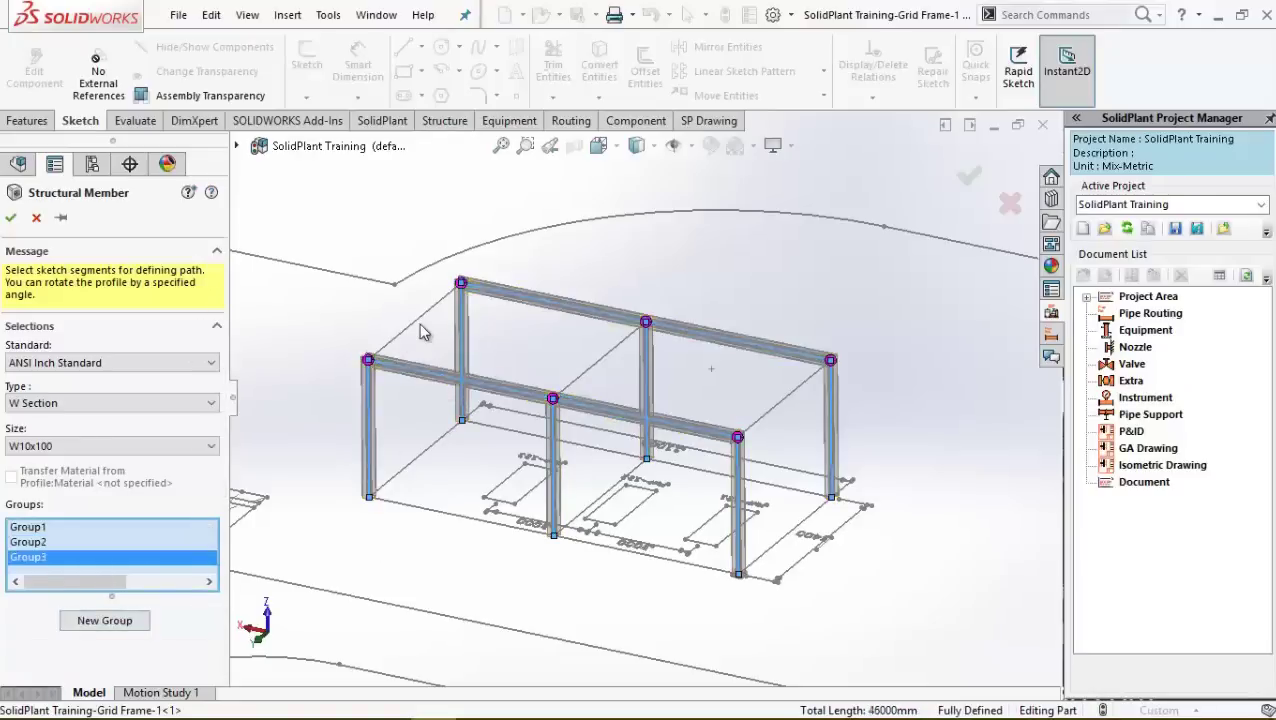
left_click(414, 321)
left_click(599, 361)
left_click(785, 399)
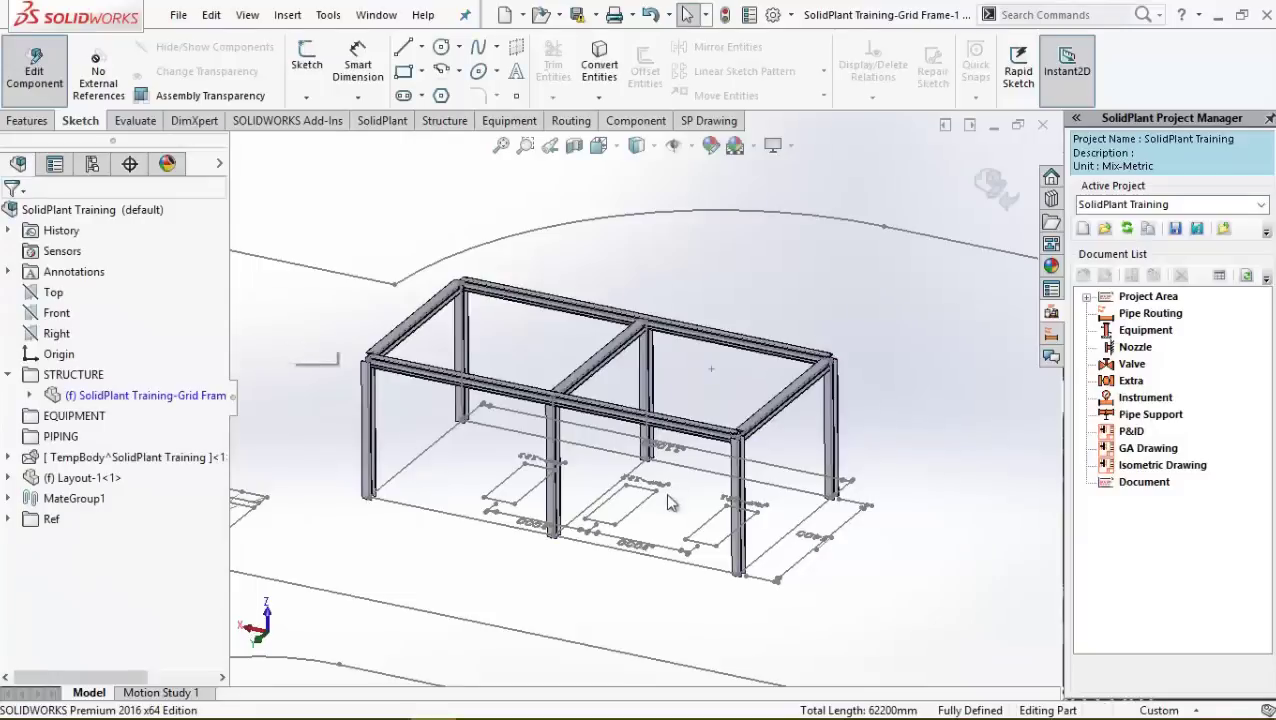
Step: Sketch a stair line about 1029 mm long on the end cross beam, starting near its corner column
scroll(766, 384, "down", 4)
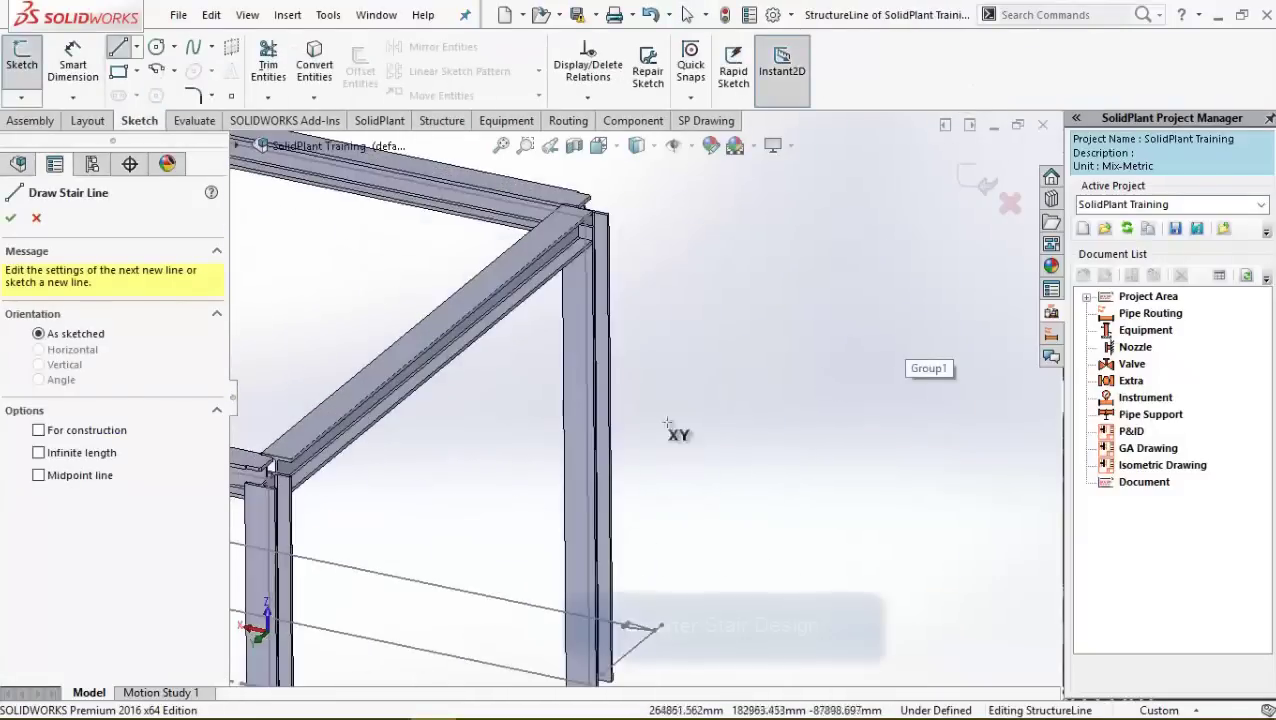
scroll(461, 484, "down", 2)
left_click(392, 370)
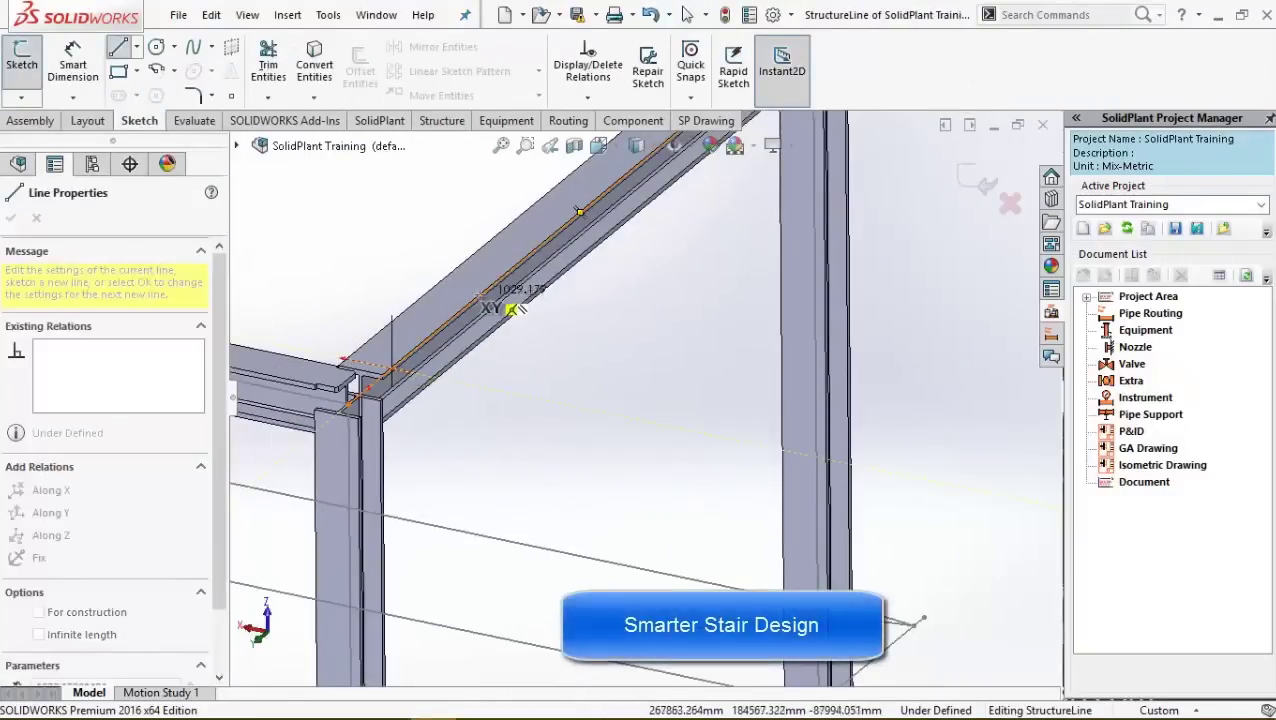
right_click(484, 298)
left_click(527, 312)
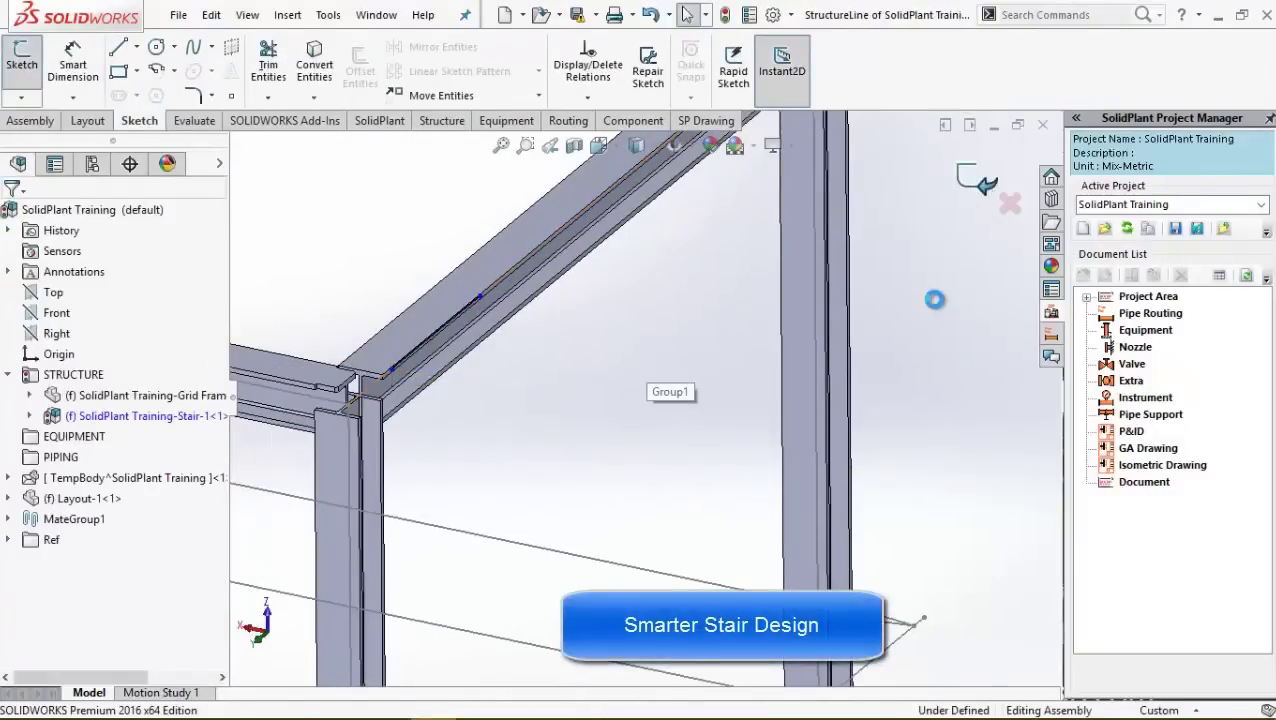
Step: Configure the stair with two 2000 mm levels, a 90 Degree Left start platform and 180 Degree Right direction, and apply it
left_click_drag(456, 36, 456, 159)
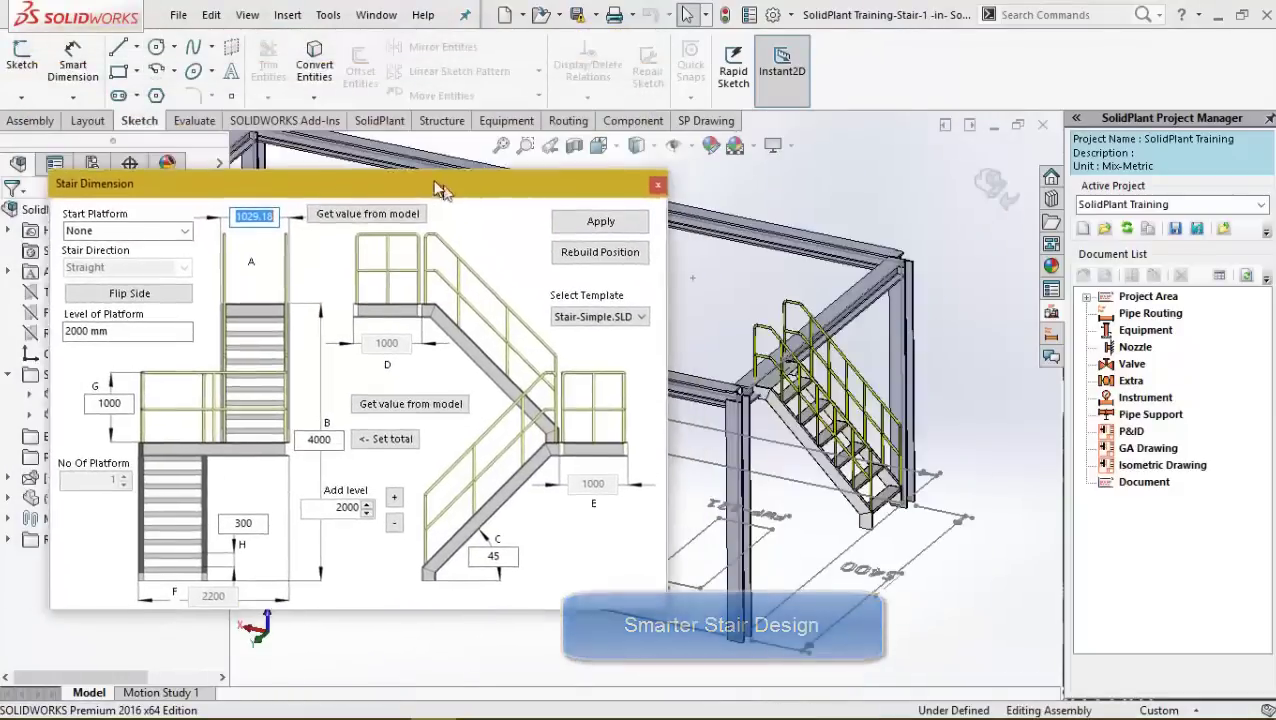
left_click_drag(436, 183, 410, 166)
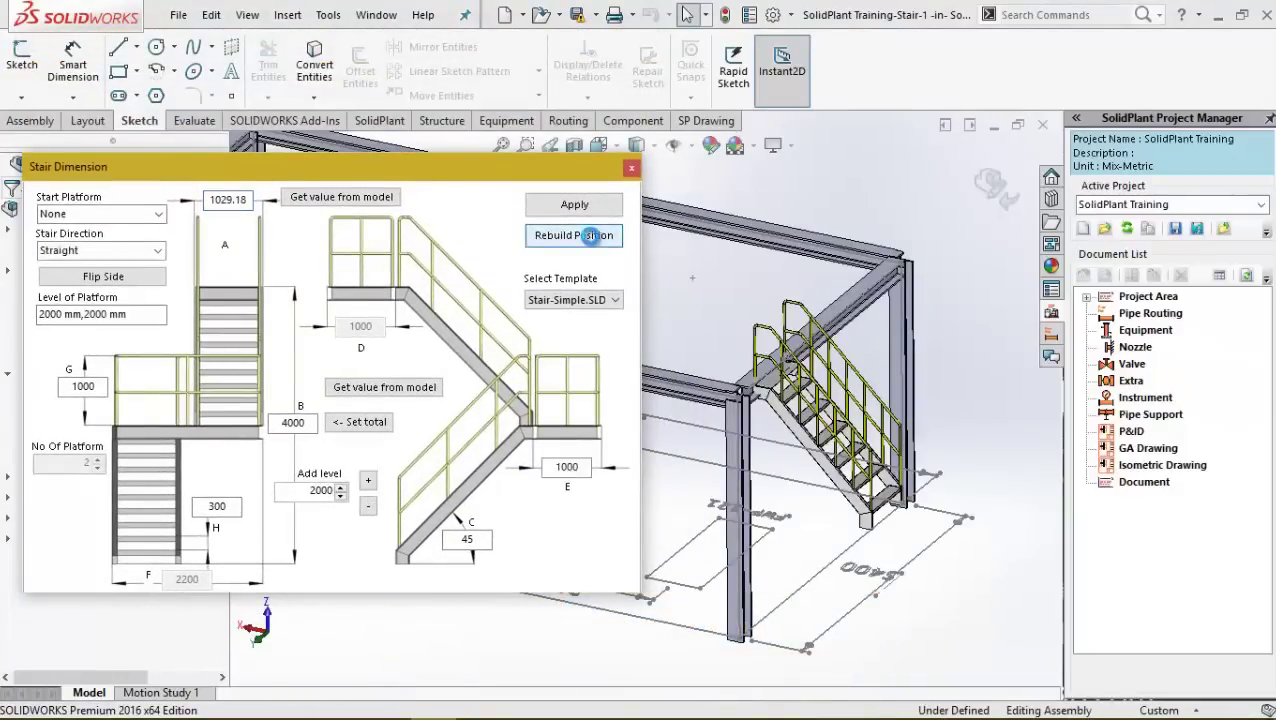
left_click(574, 236)
left_click(85, 245)
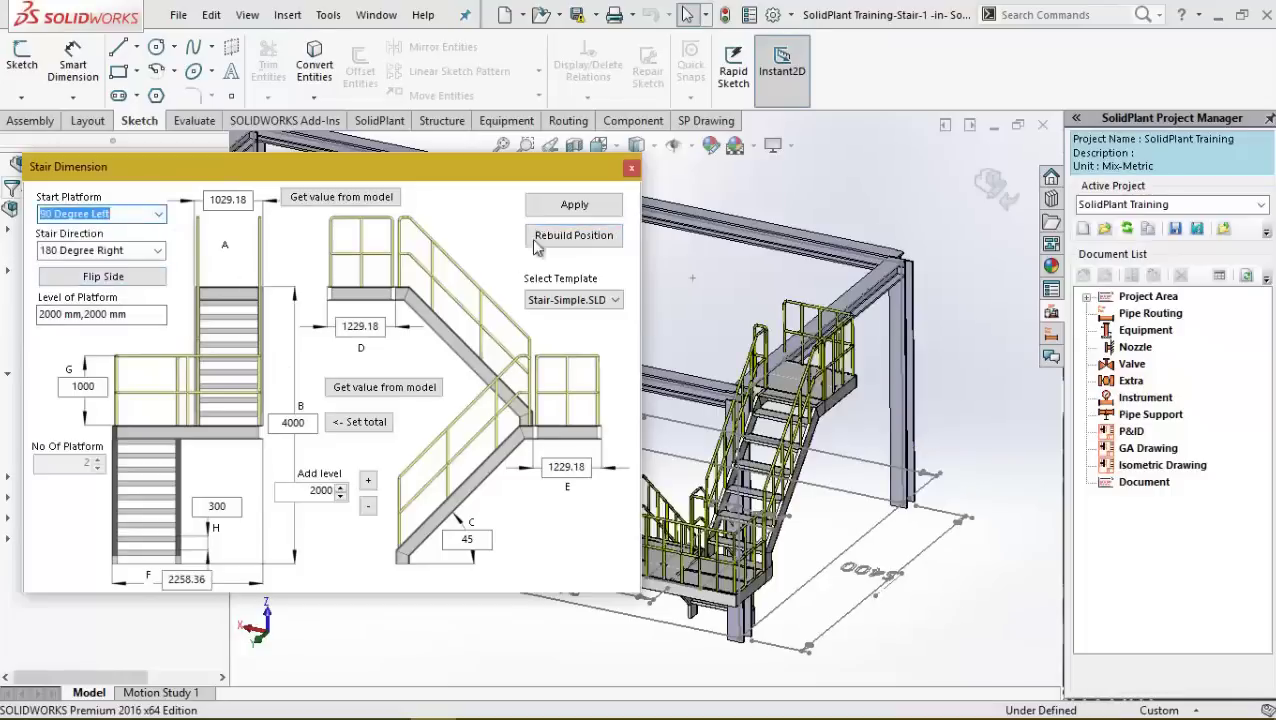
left_click(575, 205)
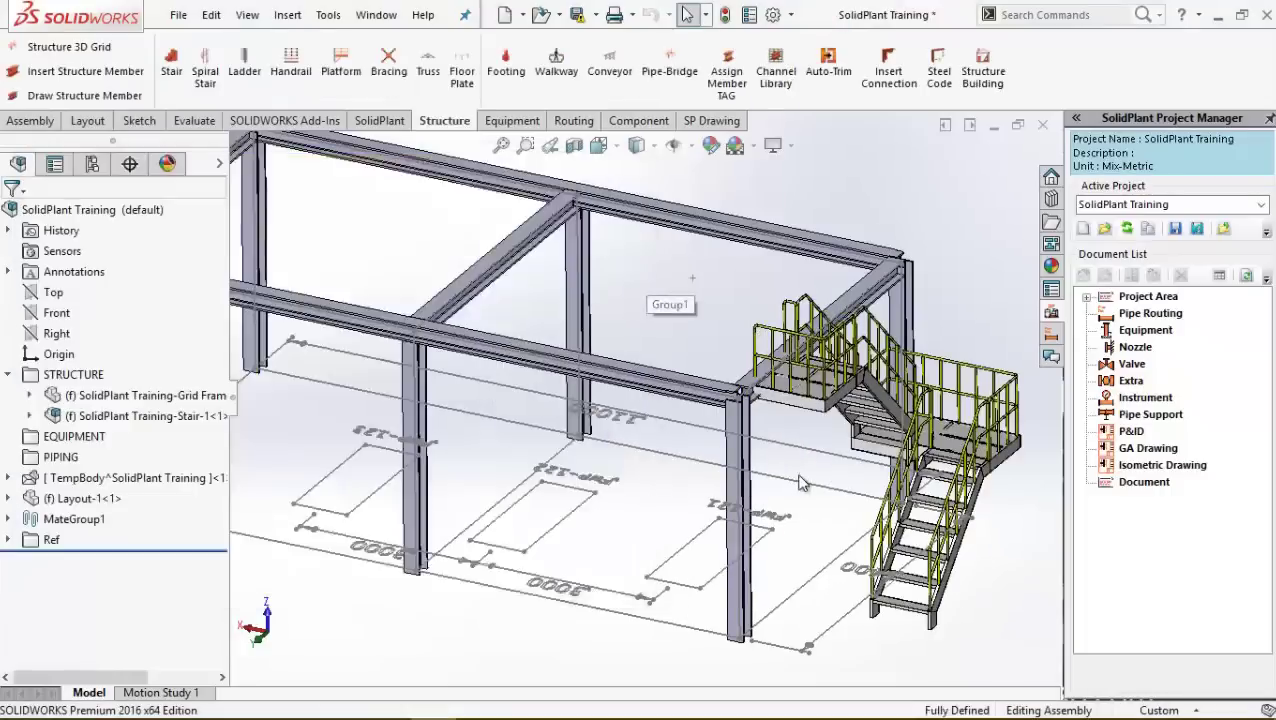
Step: Create a 1000 mm wide platform about 5118 mm long along the end cross beam opposite the stair
middle_click_drag(738, 512, 825, 475)
scroll(650, 385, "up", 3)
scroll(560, 390, "down", 3)
middle_click_drag(550, 392, 783, 464)
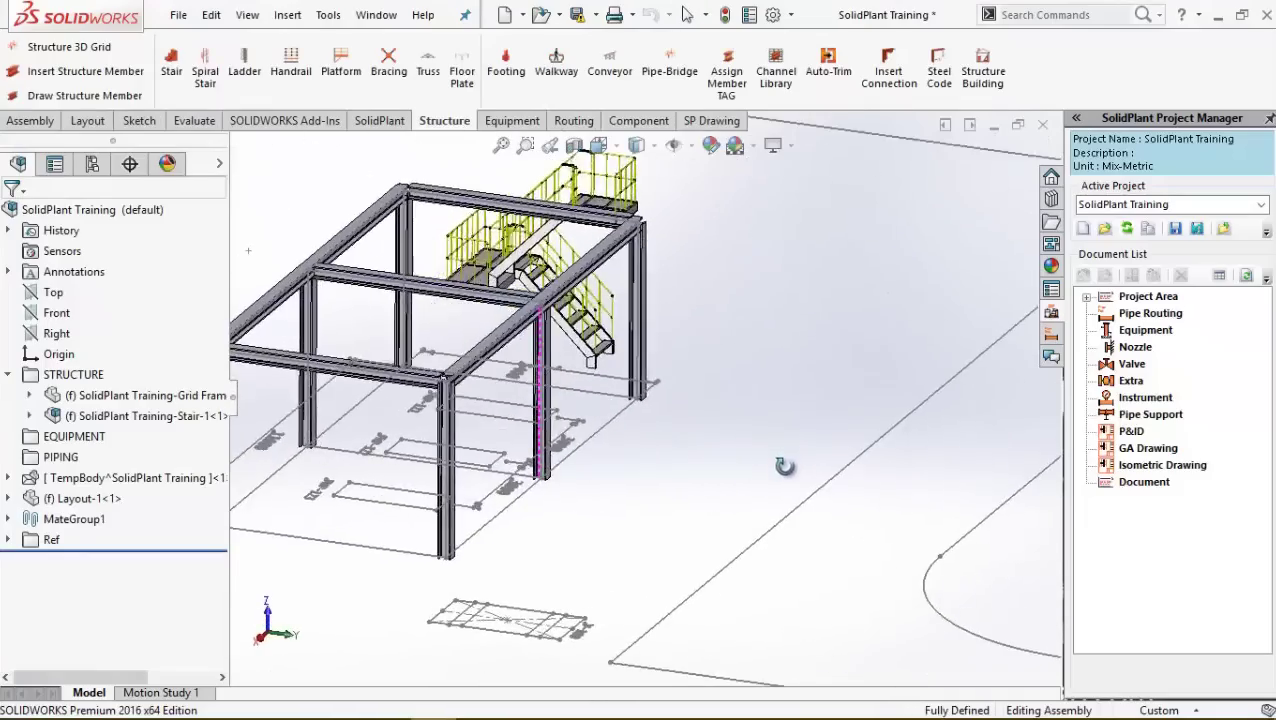
scroll(740, 460, "up", 3)
scroll(385, 395, "down", 5)
scroll(635, 515, "up", 1)
left_click(341, 64)
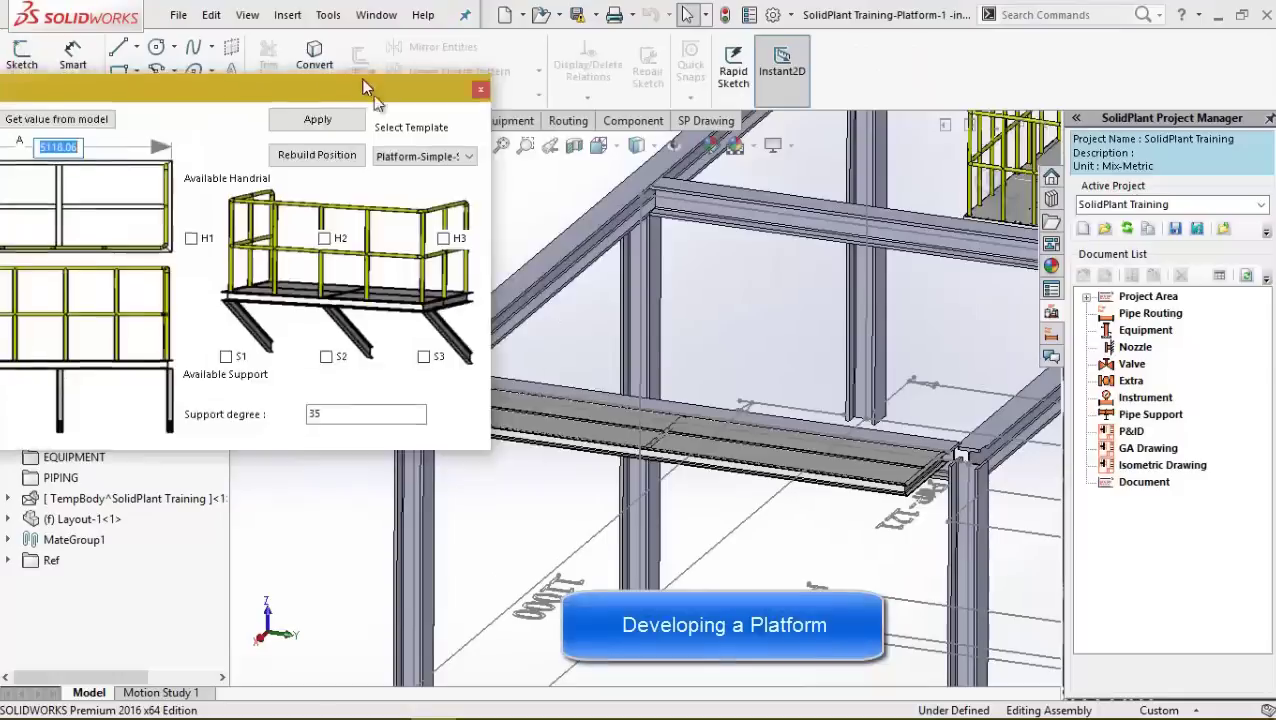
Step: Enable handrails H1 and H2 on the platform and apply the settings
left_click_drag(321, 127, 312, 34)
scroll(729, 381, "down", 3)
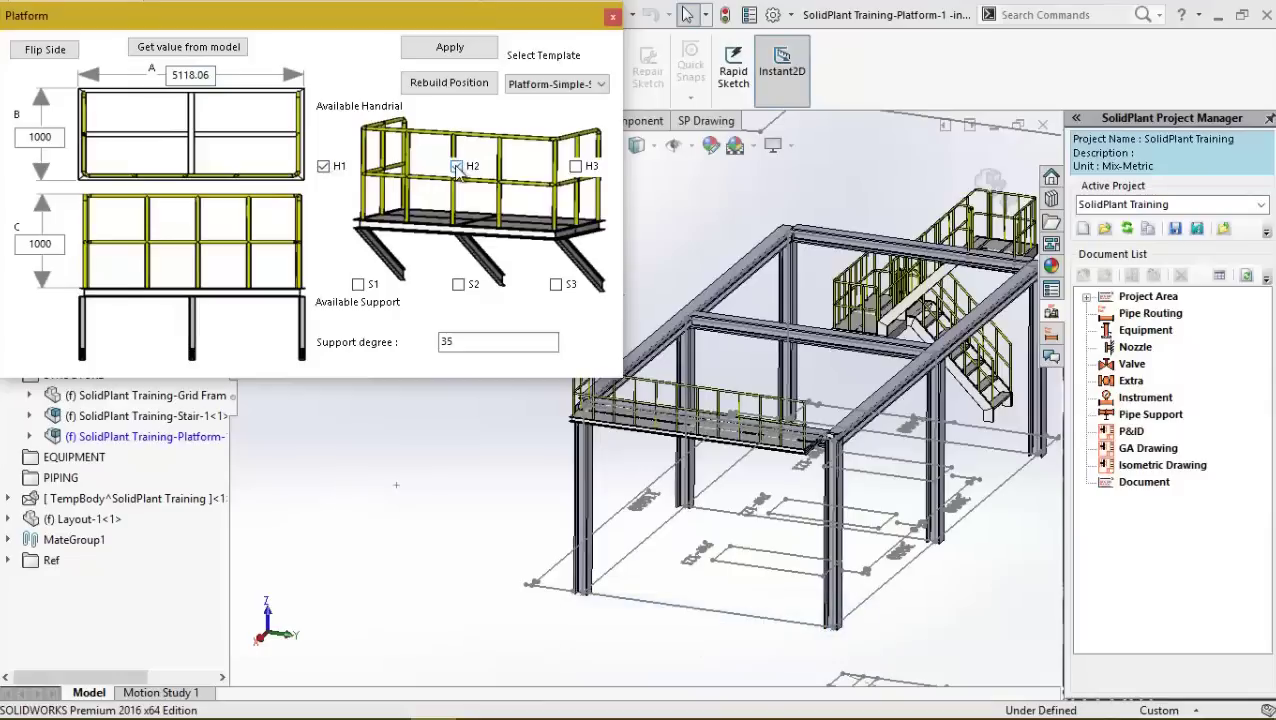
left_click(467, 60)
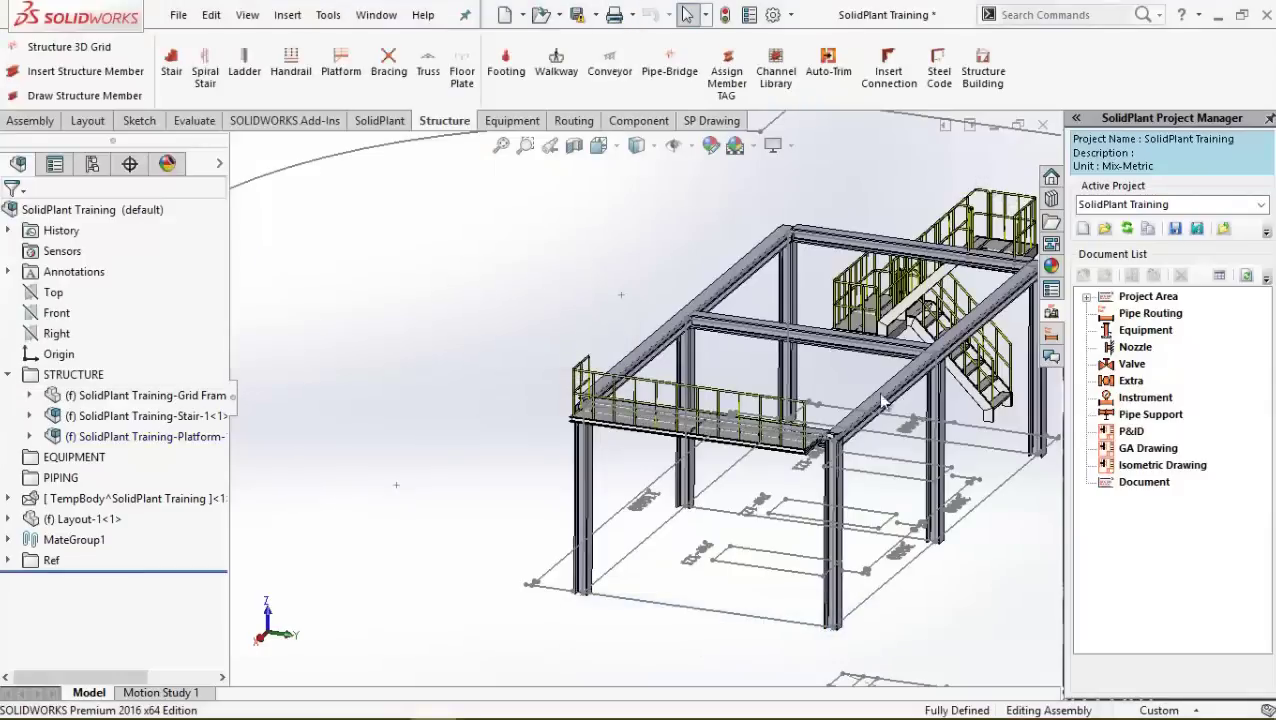
Step: Add a caged ladder 1000 mm wide and about 4141 mm high at the platform's open end
scroll(866, 436, "down", 3)
middle_click_drag(690, 492, 560, 460)
scroll(630, 505, "down", 2)
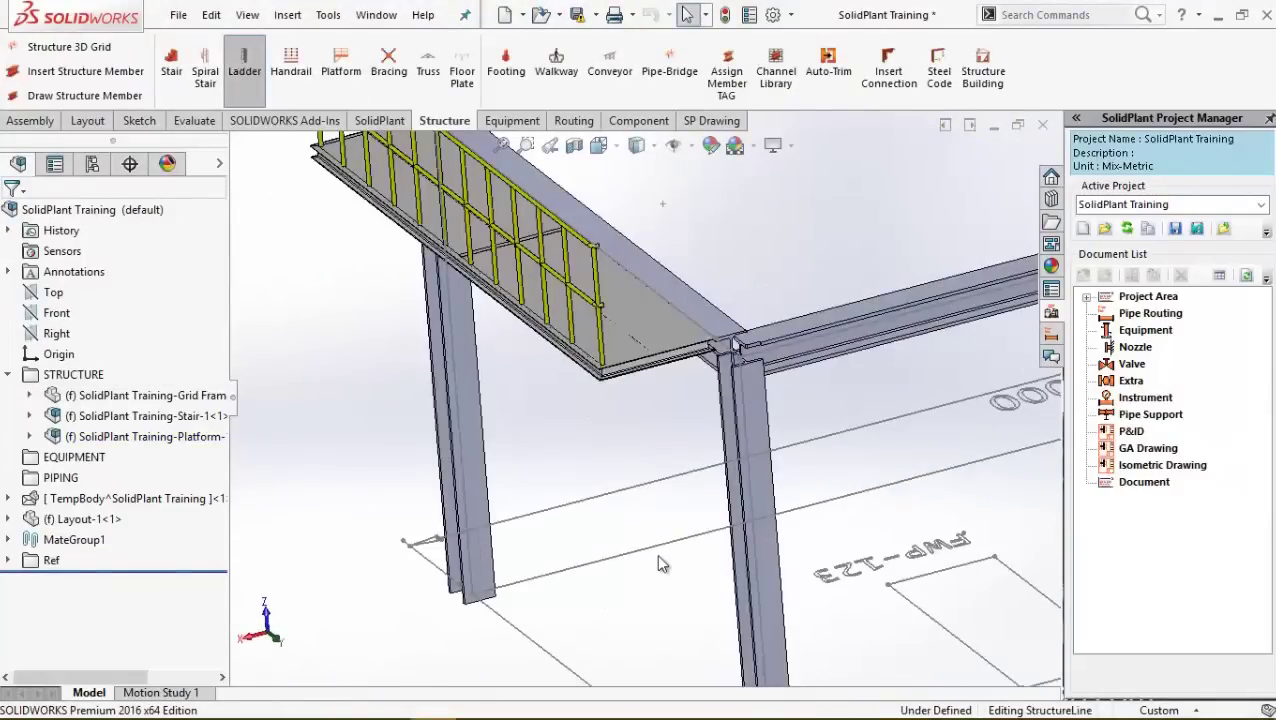
scroll(676, 368, "down", 5)
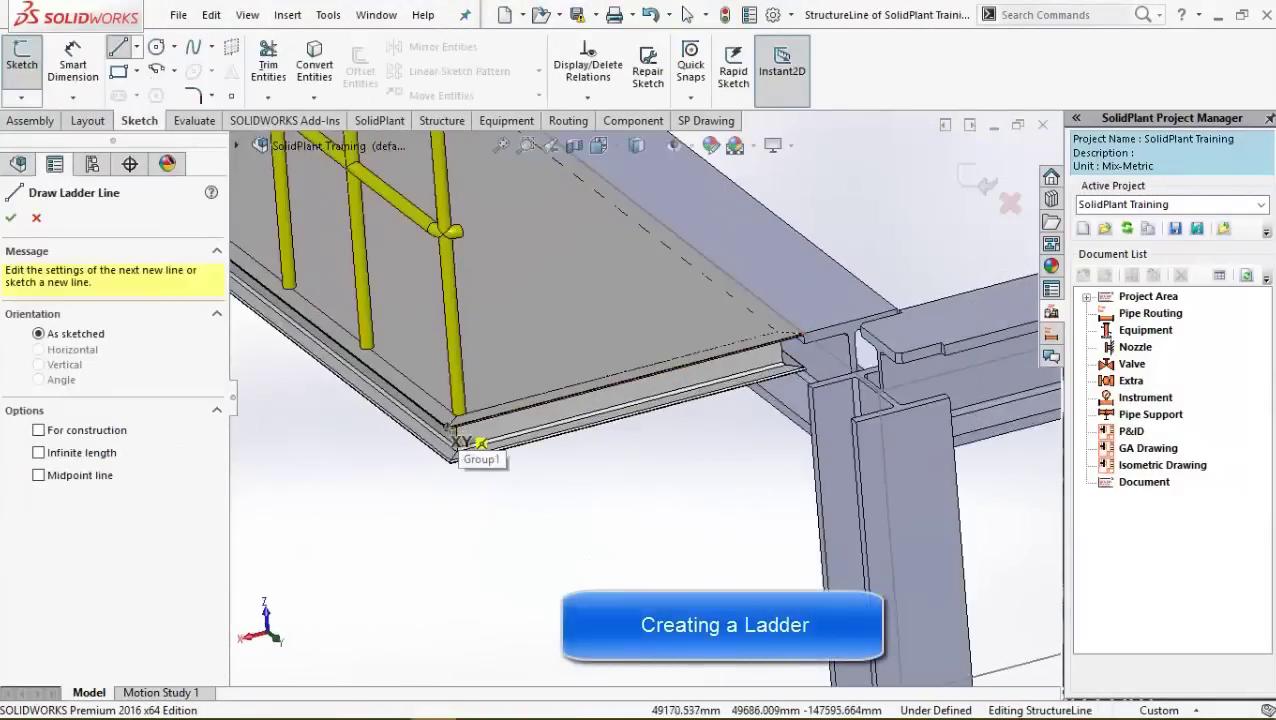
left_click(450, 427)
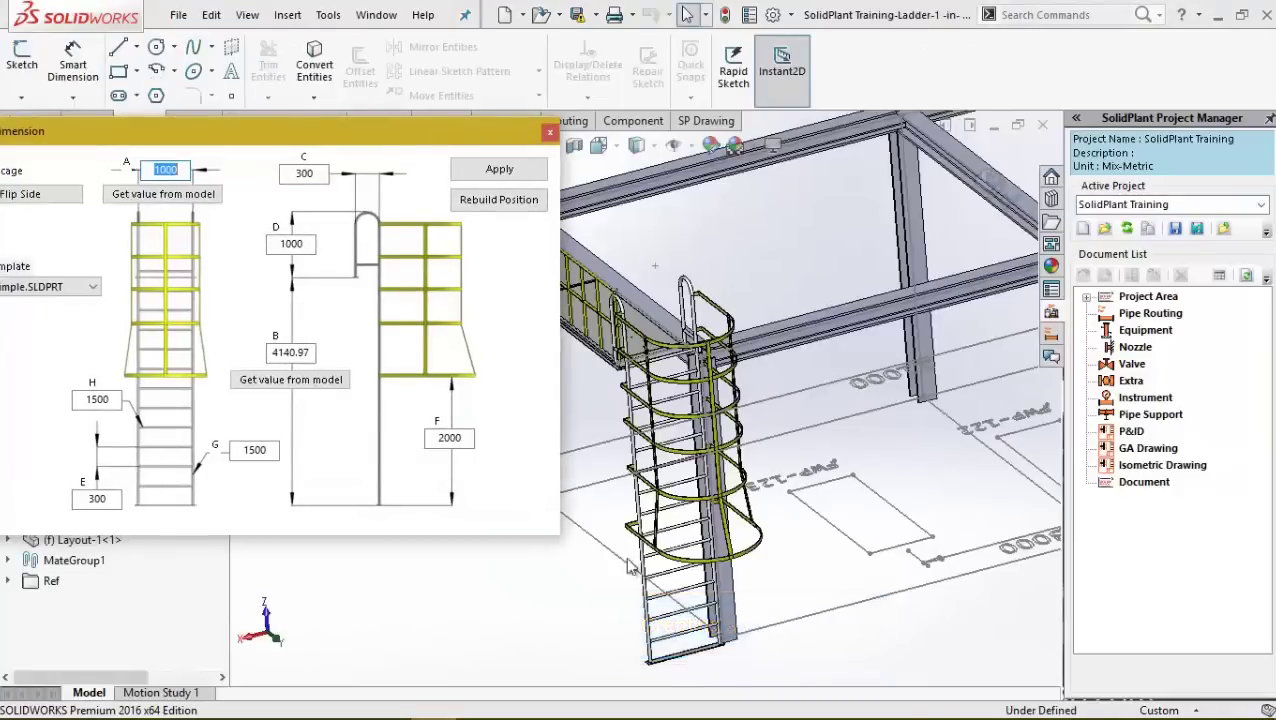
scroll(618, 530, "up", 4)
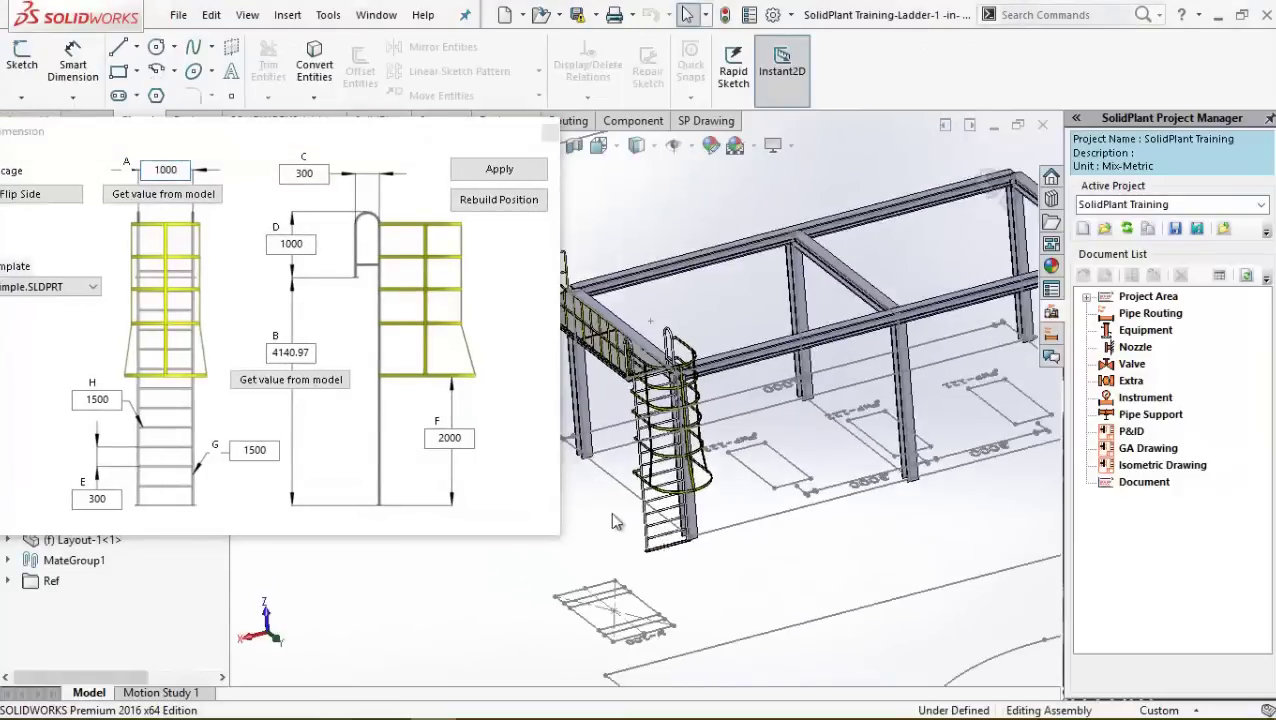
left_click(499, 168)
Step: Create a handrail 1000 mm high along the open upper beams of the frame, with 50 equally spaced railings
left_click(292, 78)
scroll(567, 340, "down", 5)
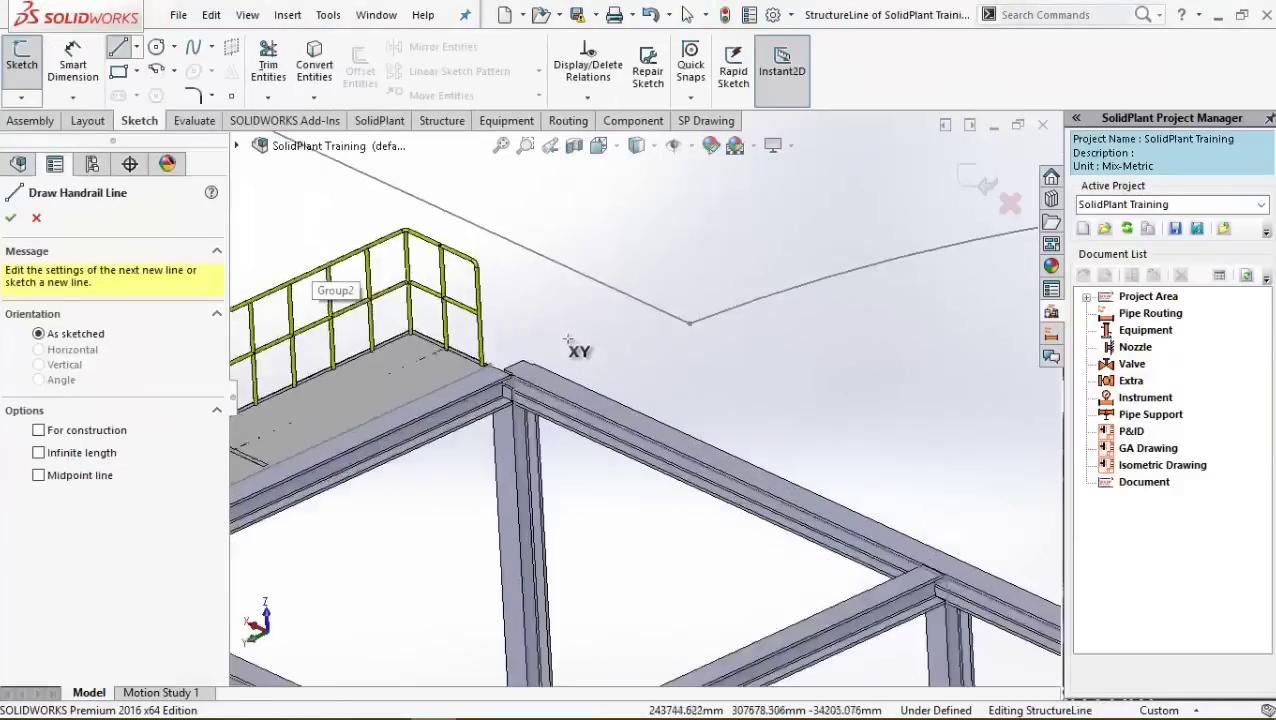
scroll(567, 340, "down", 2)
left_click(497, 397)
scroll(497, 397, "up", 8)
middle_click_drag(615, 440, 600, 540)
scroll(561, 592, "down", 8)
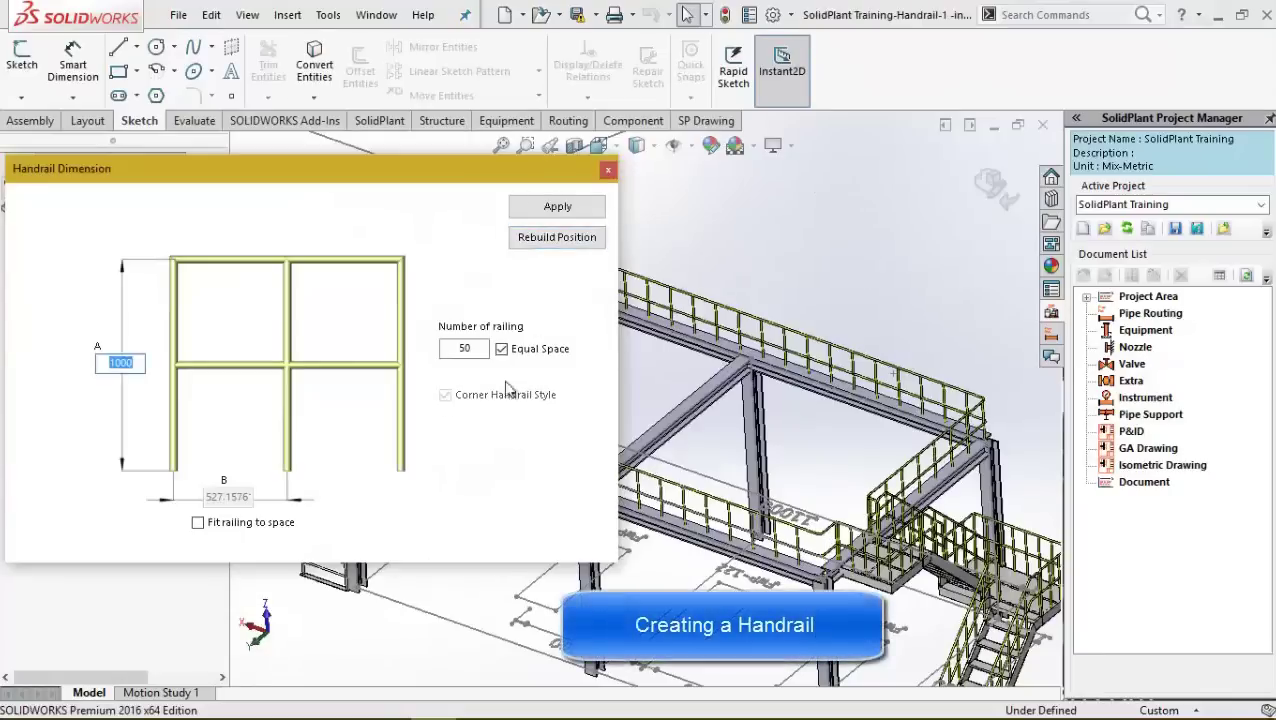
left_click(606, 170)
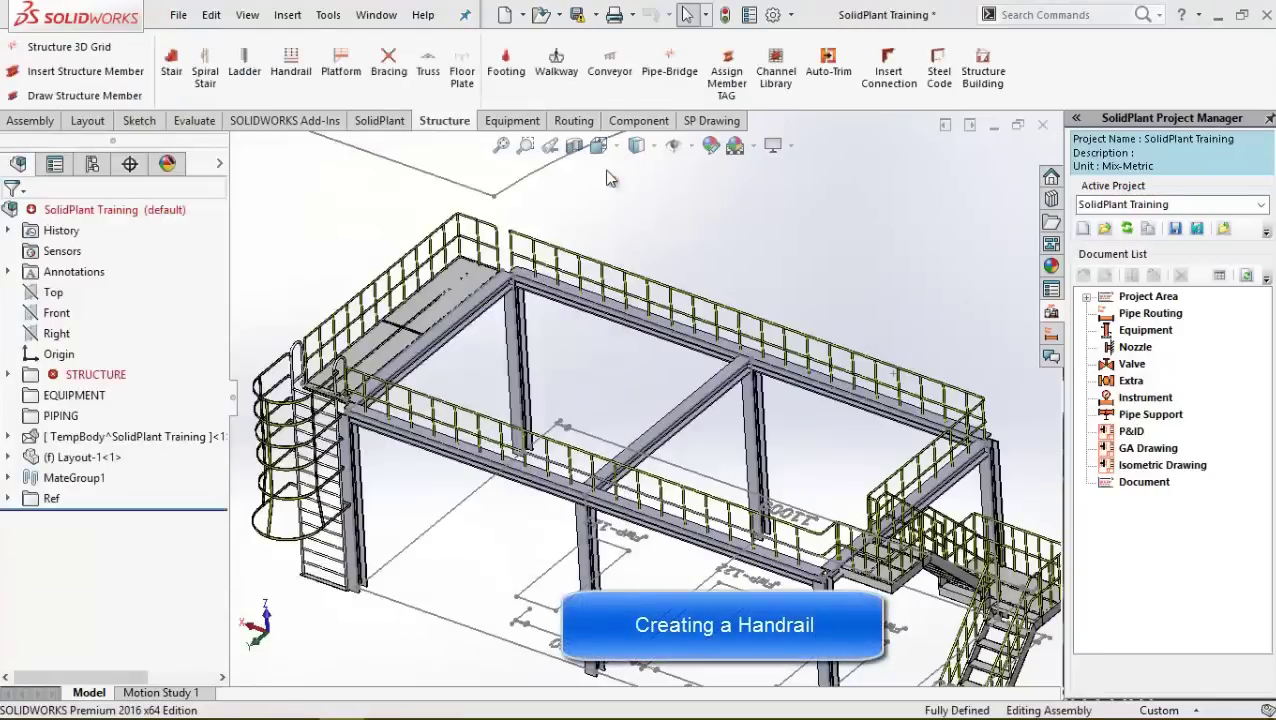
Step: Sketch the floor plate rectangle on the upper beam faces, covering the whole frame between opposite corners
middle_click_drag(680, 514, 665, 480)
scroll(647, 450, "down", 5)
left_click(462, 78)
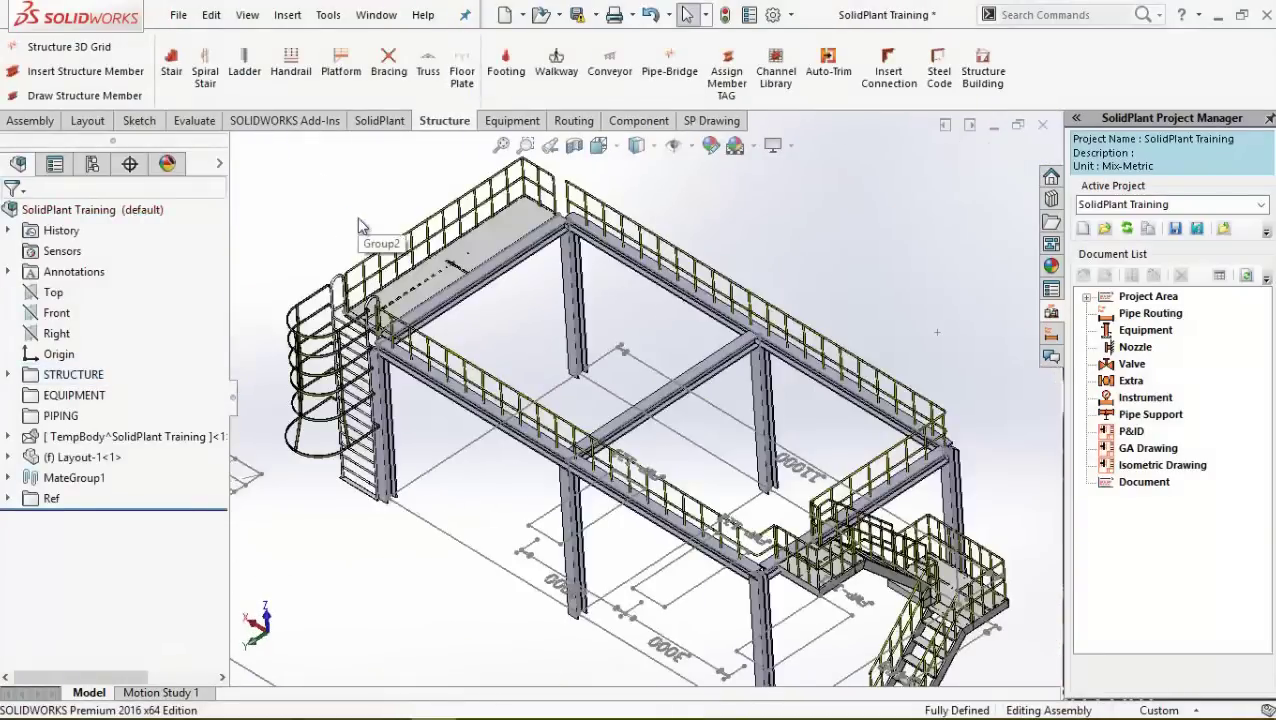
left_click(461, 78)
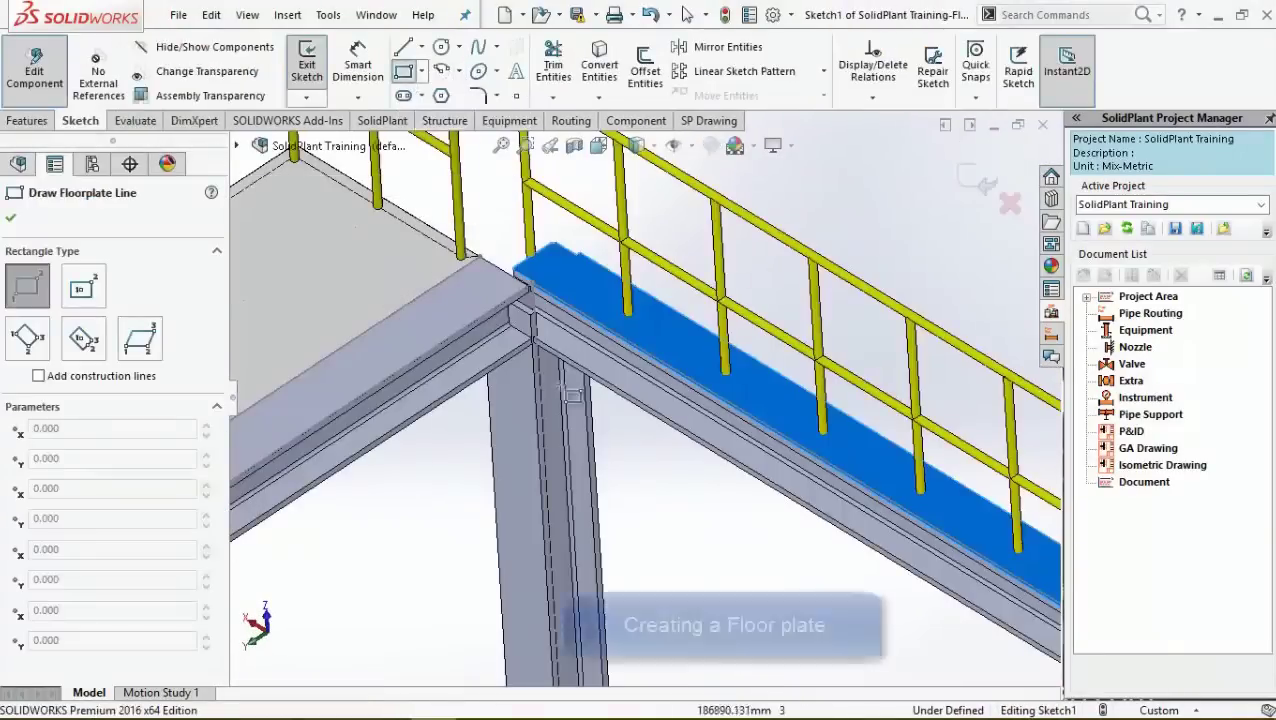
scroll(607, 405, "up", 5)
scroll(607, 405, "down", 4)
left_click(626, 348)
middle_click_drag(626, 348, 655, 505)
scroll(662, 525, "up", 6)
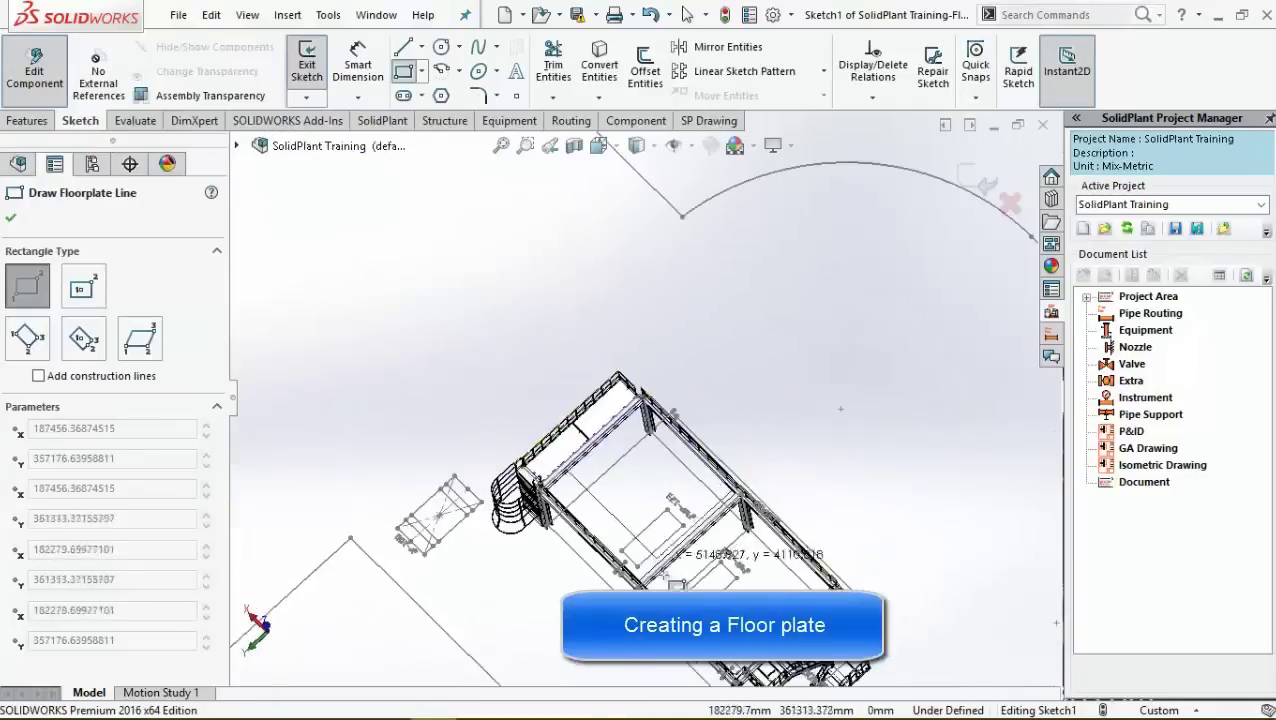
left_click(668, 532)
left_click(963, 185)
Step: Choose the floor plate options and generate the floor plate over the top of the frame
scroll(965, 190, "up", 5)
left_click_drag(613, 186, 448, 278)
left_click(140, 328)
left_click(135, 357)
left_click(140, 328)
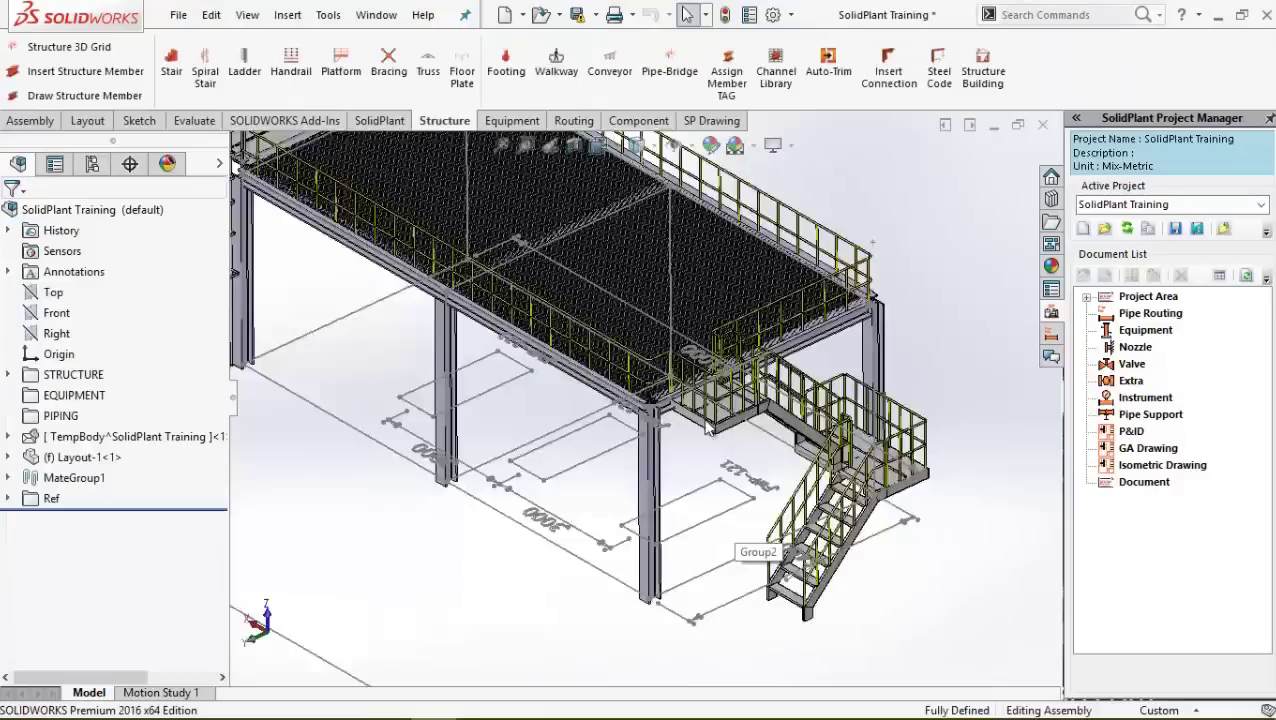
Step: Create a pipe bridge along a line about 11729 mm long, parallel to the frame's long side
left_click(665, 72)
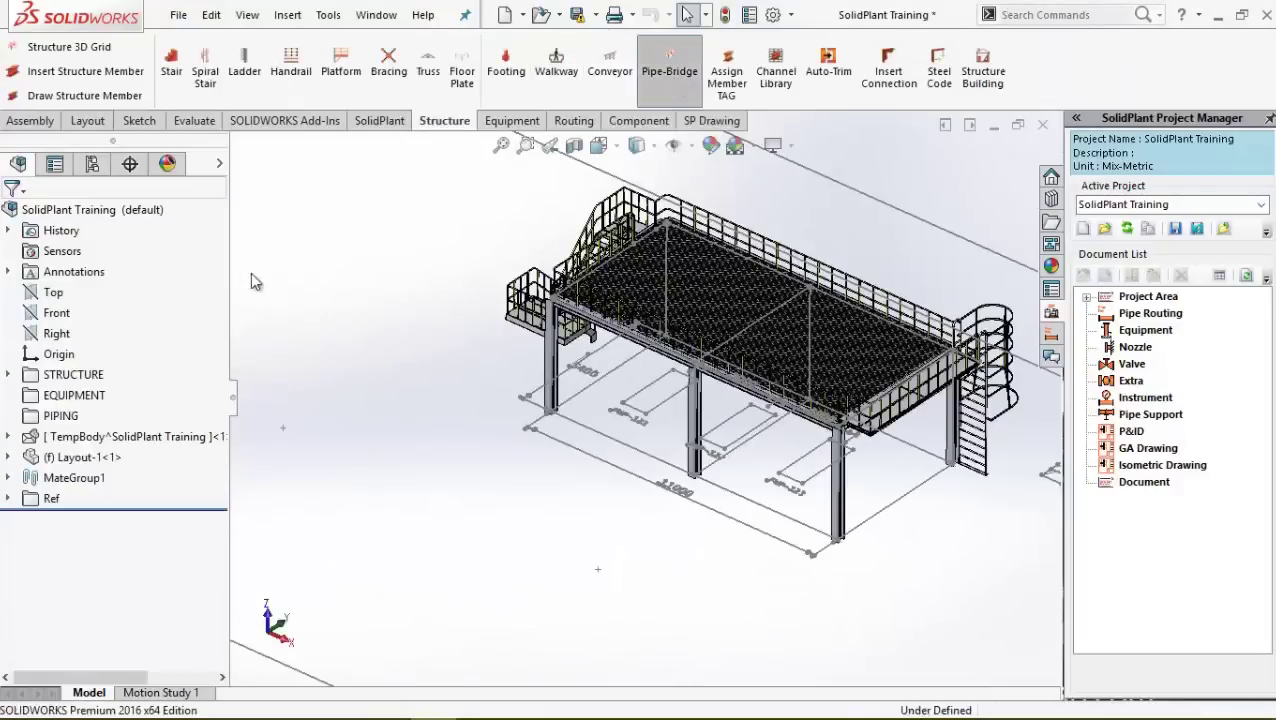
left_click(460, 445)
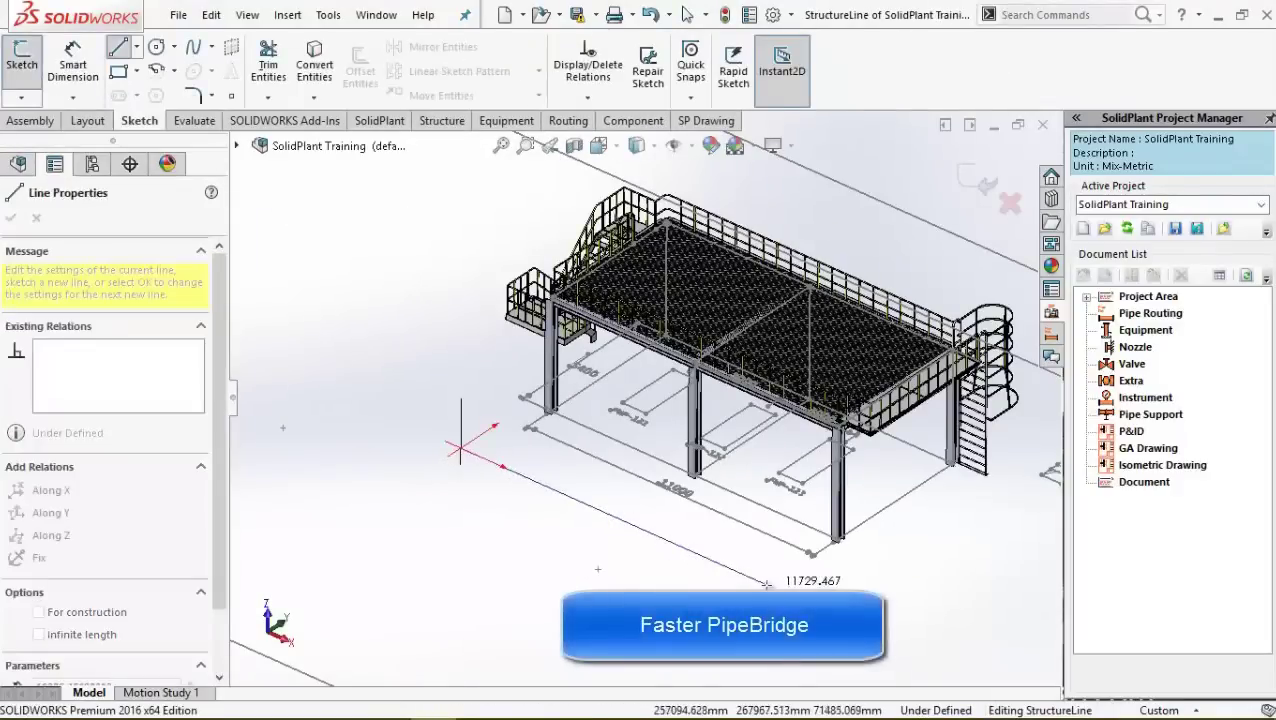
left_click(767, 584)
right_click(767, 584)
left_click(812, 525)
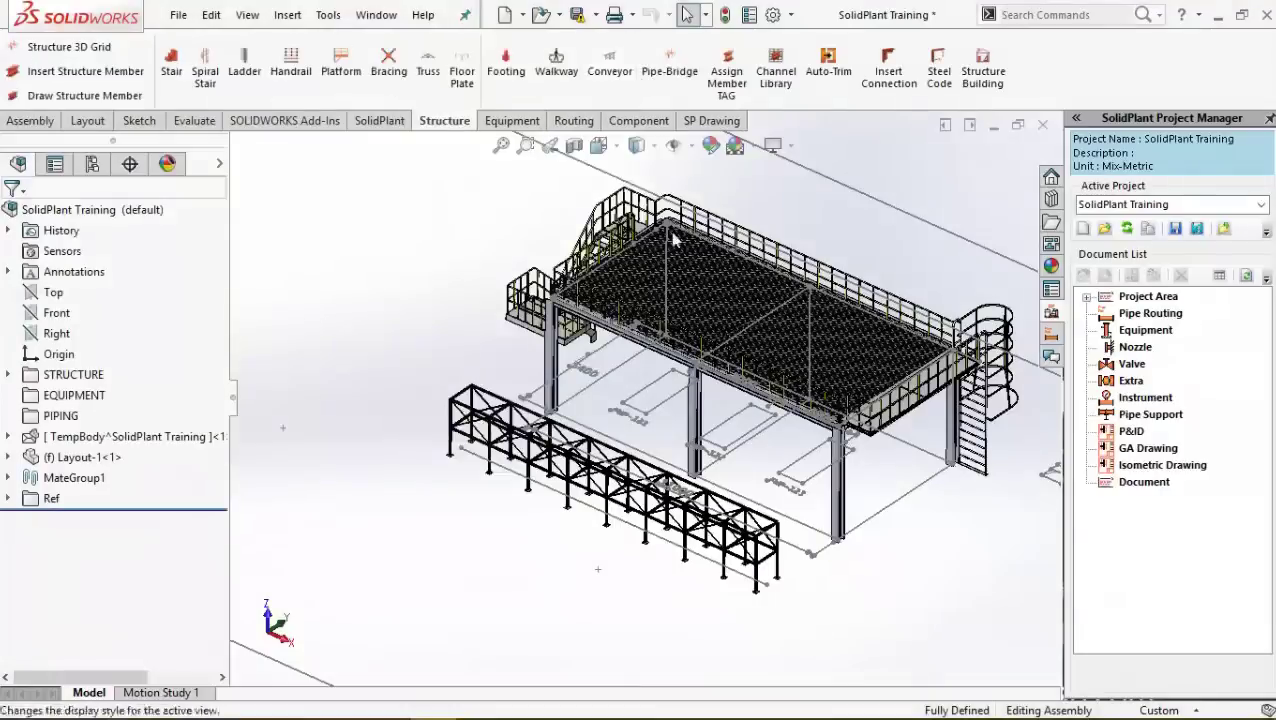
scroll(437, 411, "down", 5)
scroll(437, 410, "down", 3)
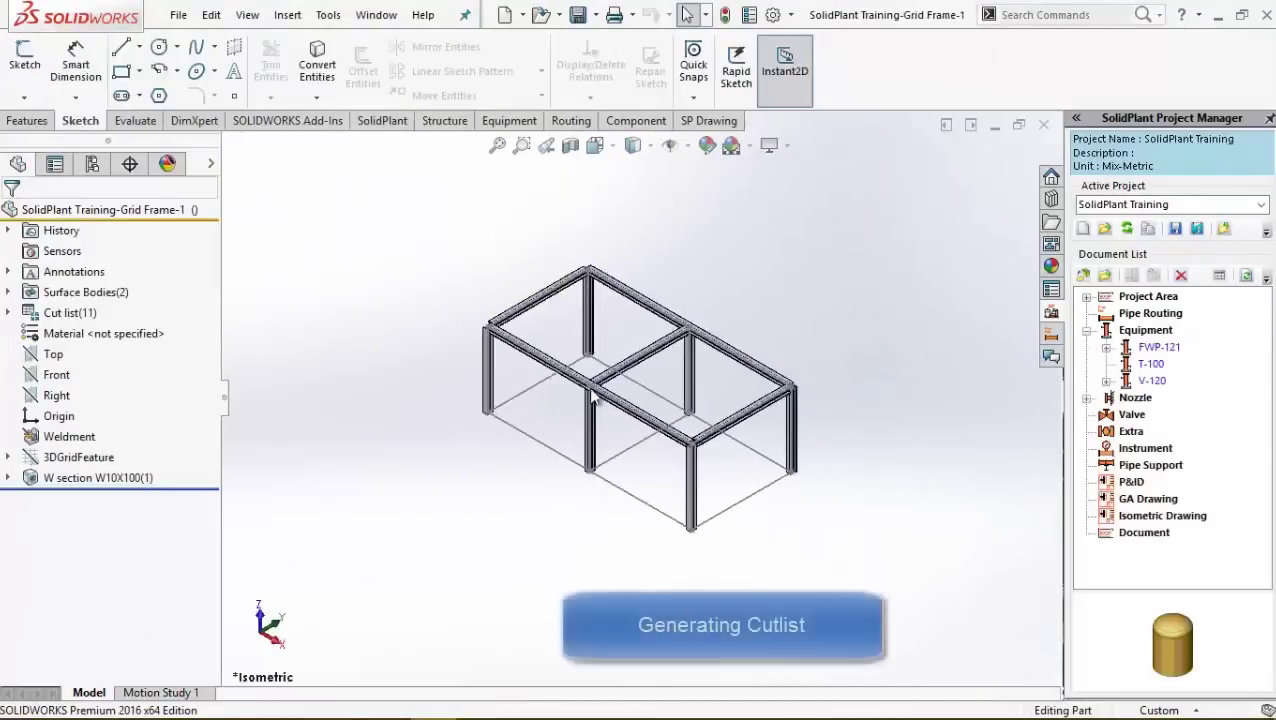
Step: Update the cut list of the grid frame part
scroll(594, 400, "down", 2)
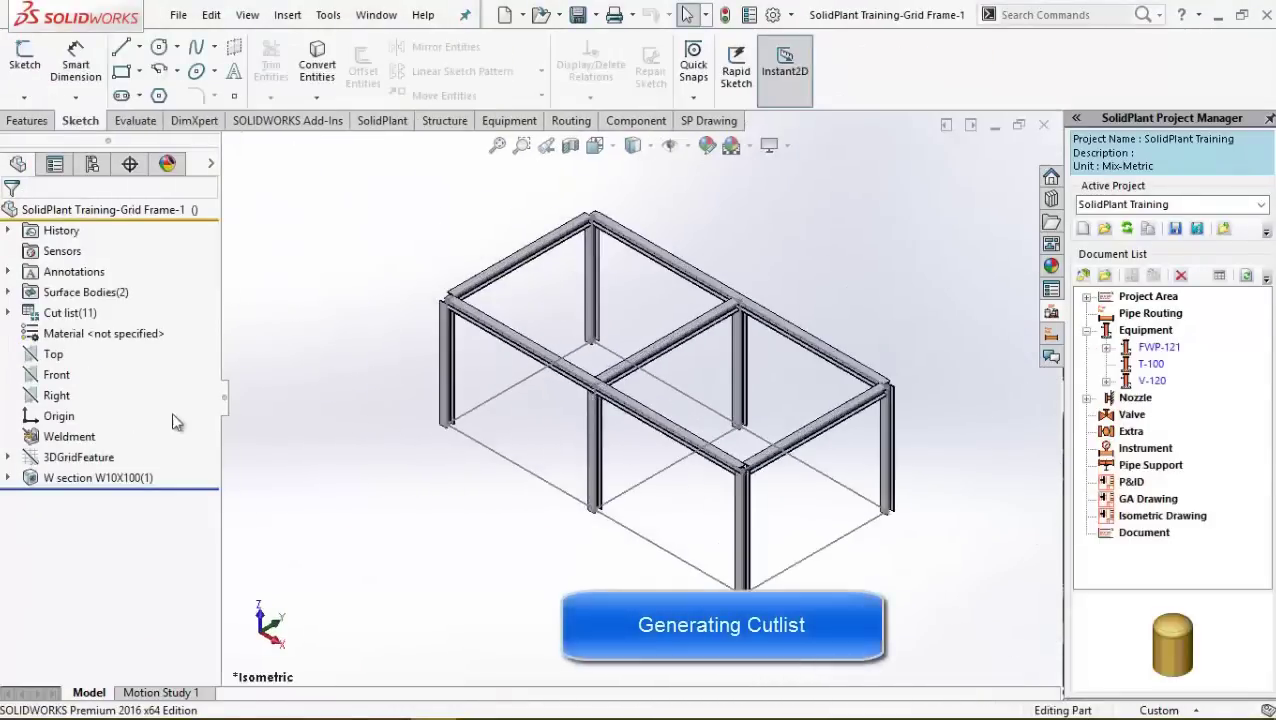
right_click(80, 314)
left_click(134, 518)
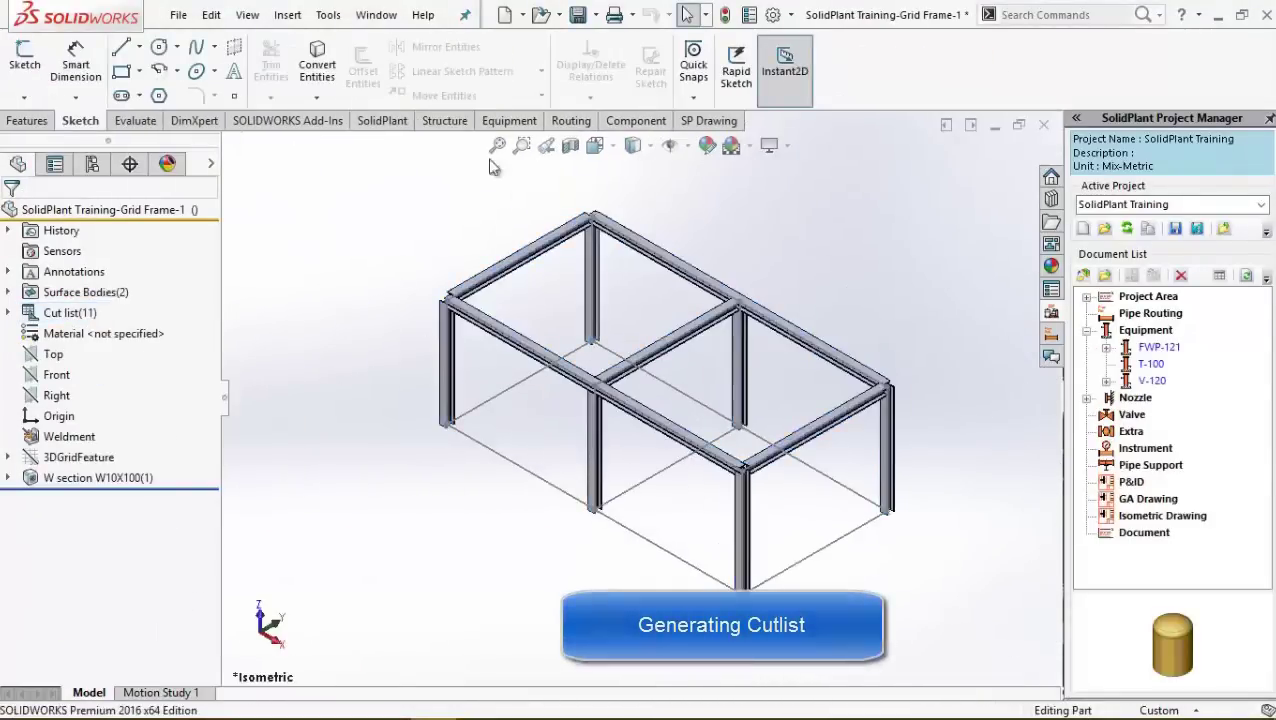
left_click(447, 120)
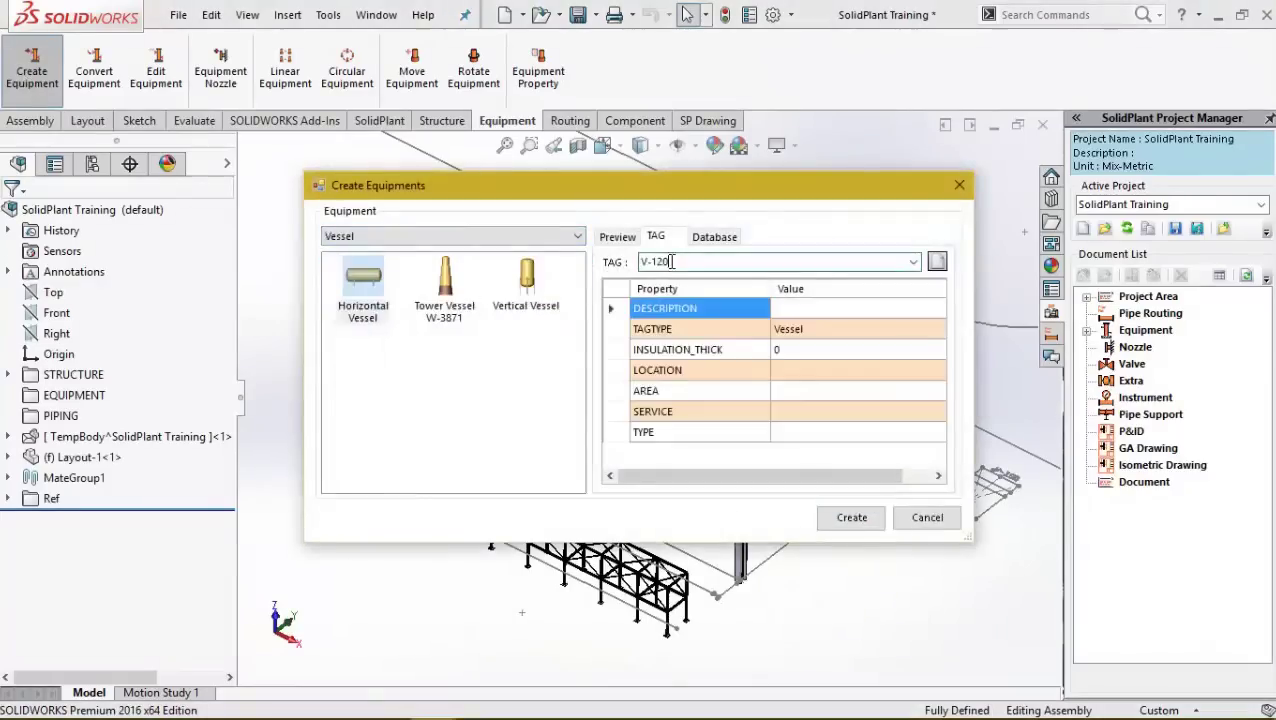
Step: Create horizontal vessel V-120 from a saved favorite, 1500 mm in diameter and 3000 mm long, with semi-ellipsoidal heads and saddle supports
left_click(845, 525)
left_click(408, 375)
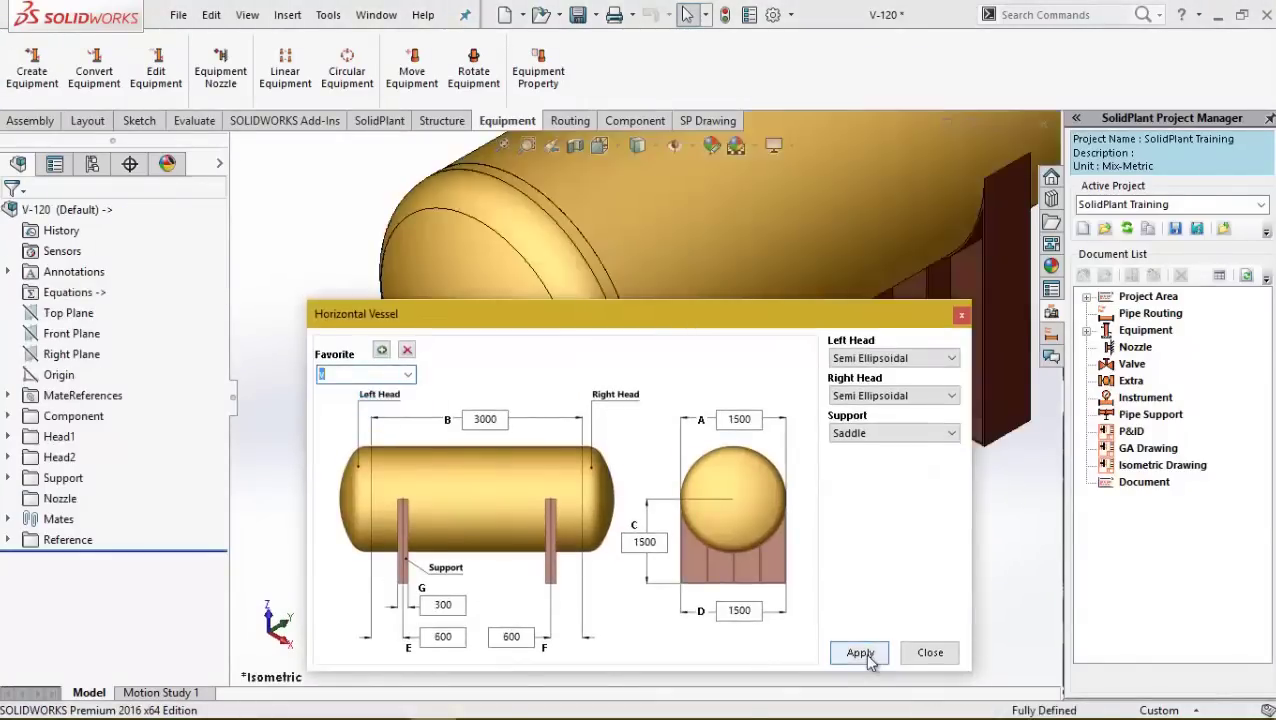
left_click(929, 653)
Step: Create nozzle tag V-120-N1 for the vessel with database SP01, size 6 and end type FL
left_click(220, 70)
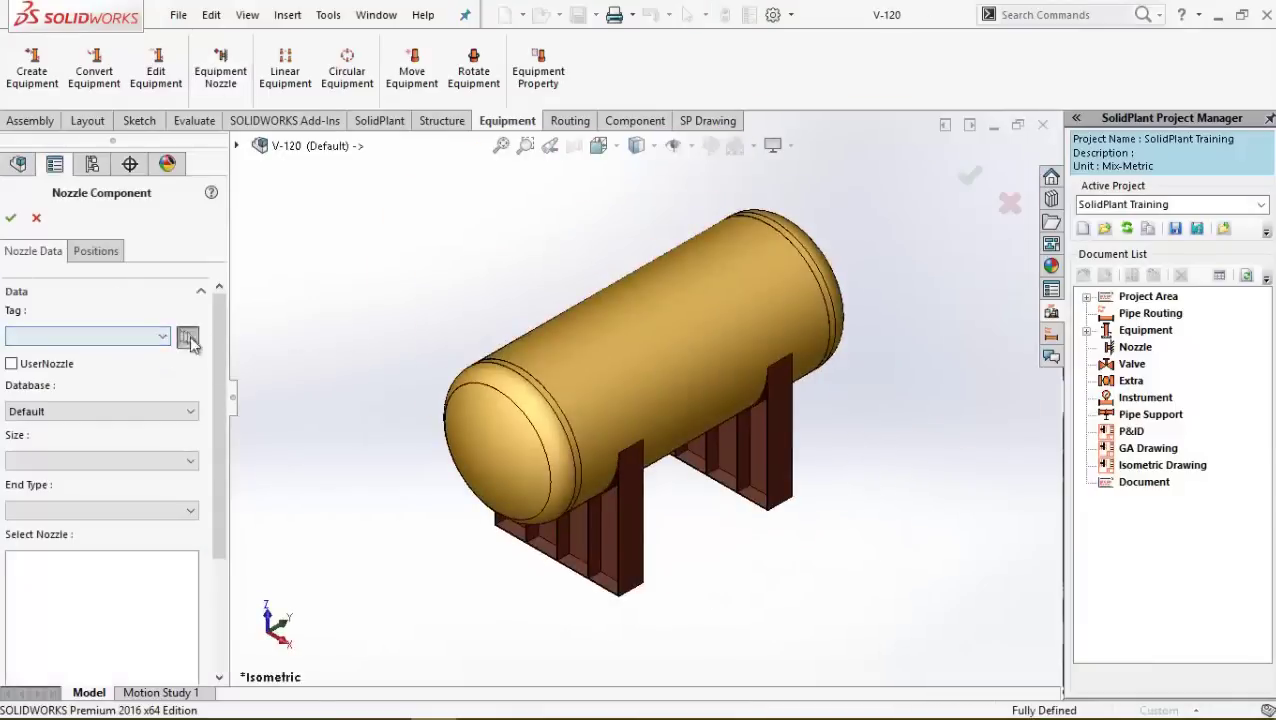
left_click(187, 337)
left_click(820, 305)
left_click(760, 347)
left_click(769, 584)
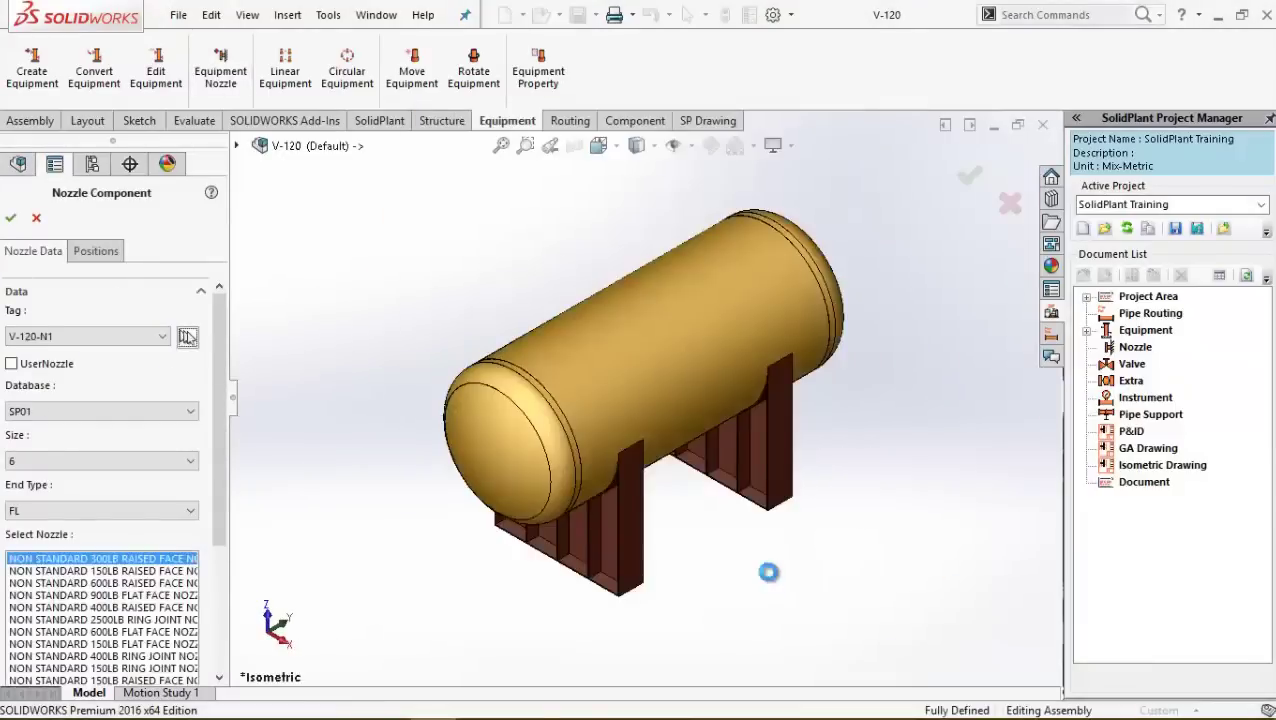
Step: Position nozzle V-120-N1 on the vessel's cylindrical shell using the Radian parameter
left_click(96, 251)
middle_click_drag(690, 560, 650, 450)
scroll(520, 400, "down", 5)
left_click(511, 389)
scroll(511, 389, "up", 5)
middle_click_drag(511, 400, 488, 490)
scroll(782, 289, "up", 5)
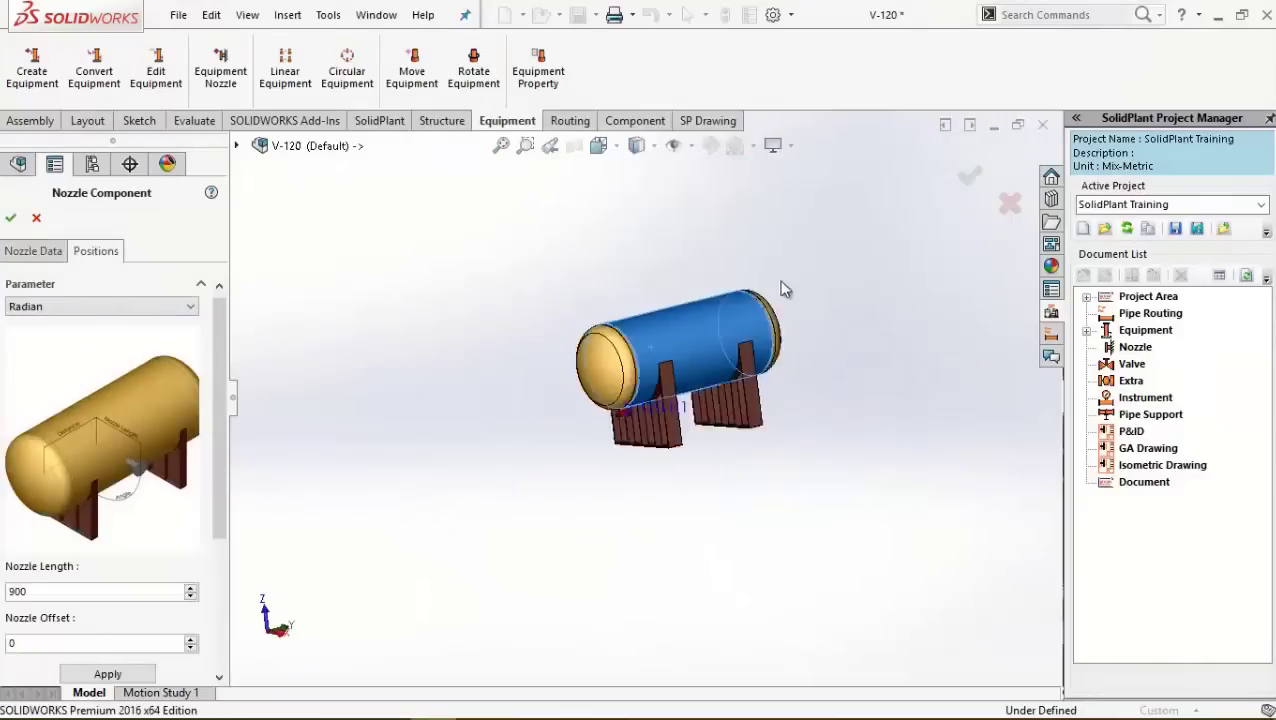
scroll(783, 289, "down", 4)
middle_click_drag(783, 289, 572, 484)
Step: Create a tag for the next nozzle of vessel V-120
left_click(46, 250)
left_click(187, 329)
left_click(771, 584)
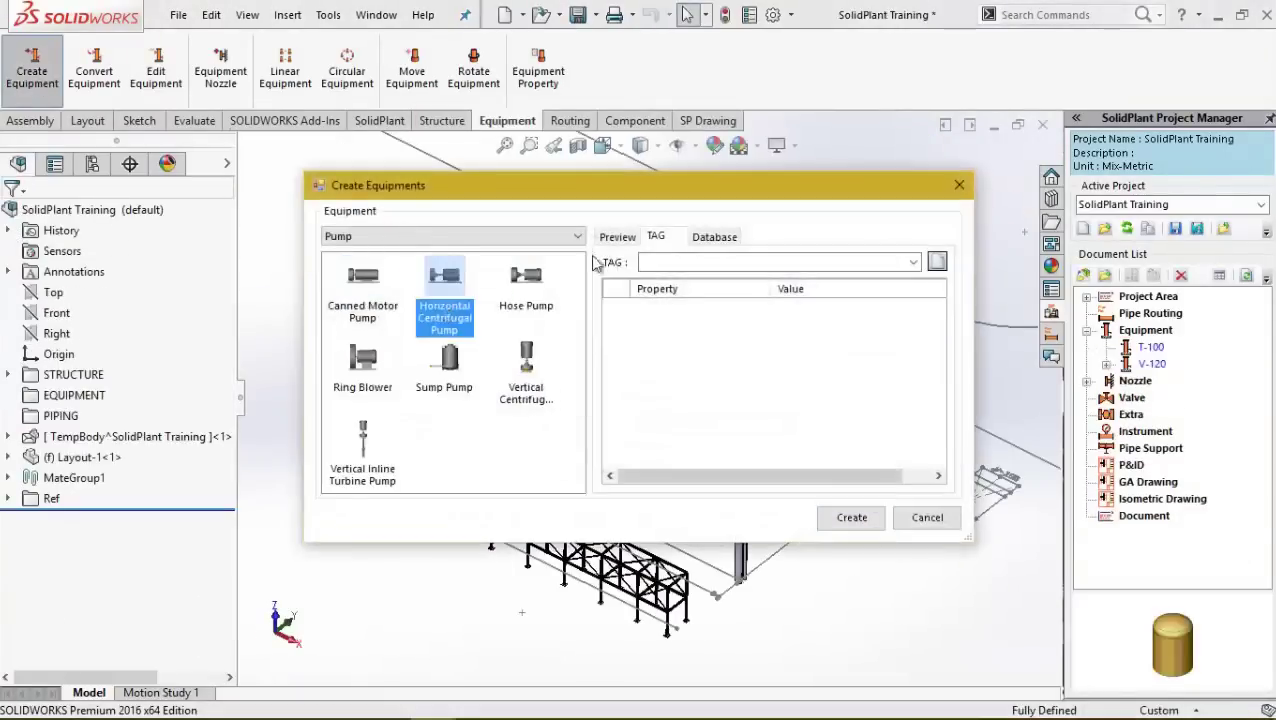
Step: Create a horizontal centrifugal pump tagged FWP-121 with the dimensions of favorite p1
left_click(617, 238)
left_click(655, 237)
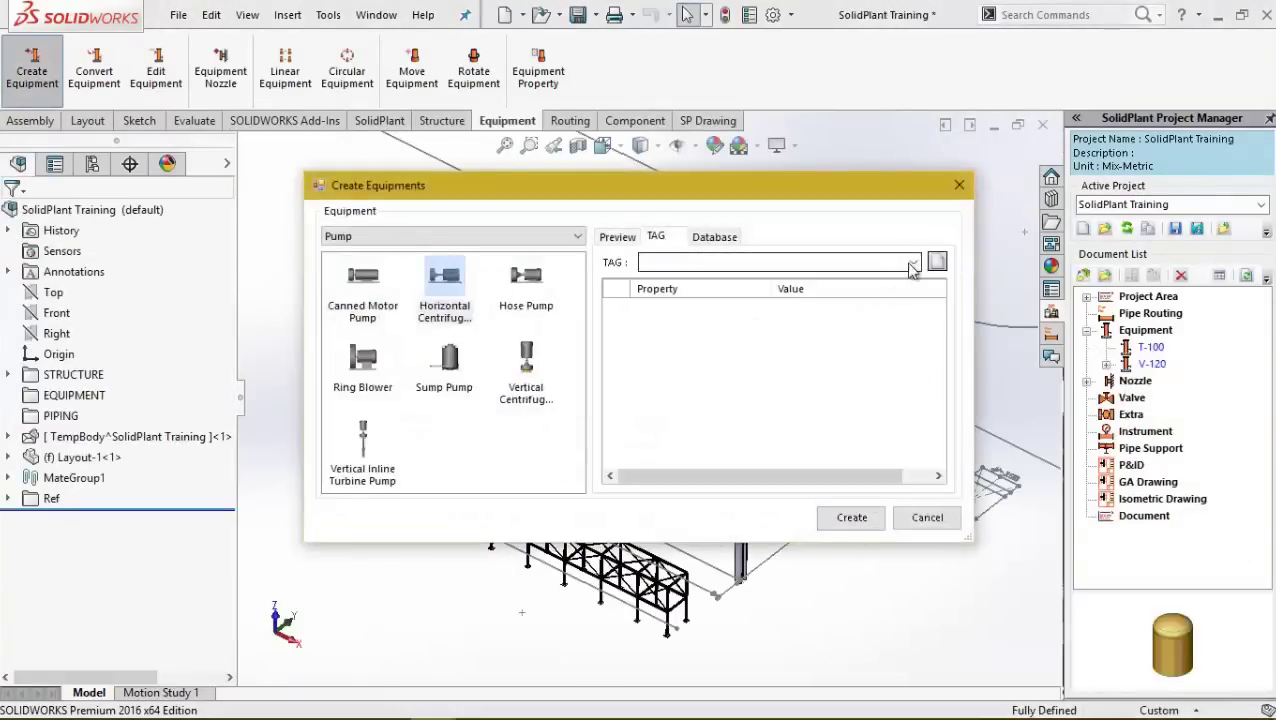
type("FWP-121")
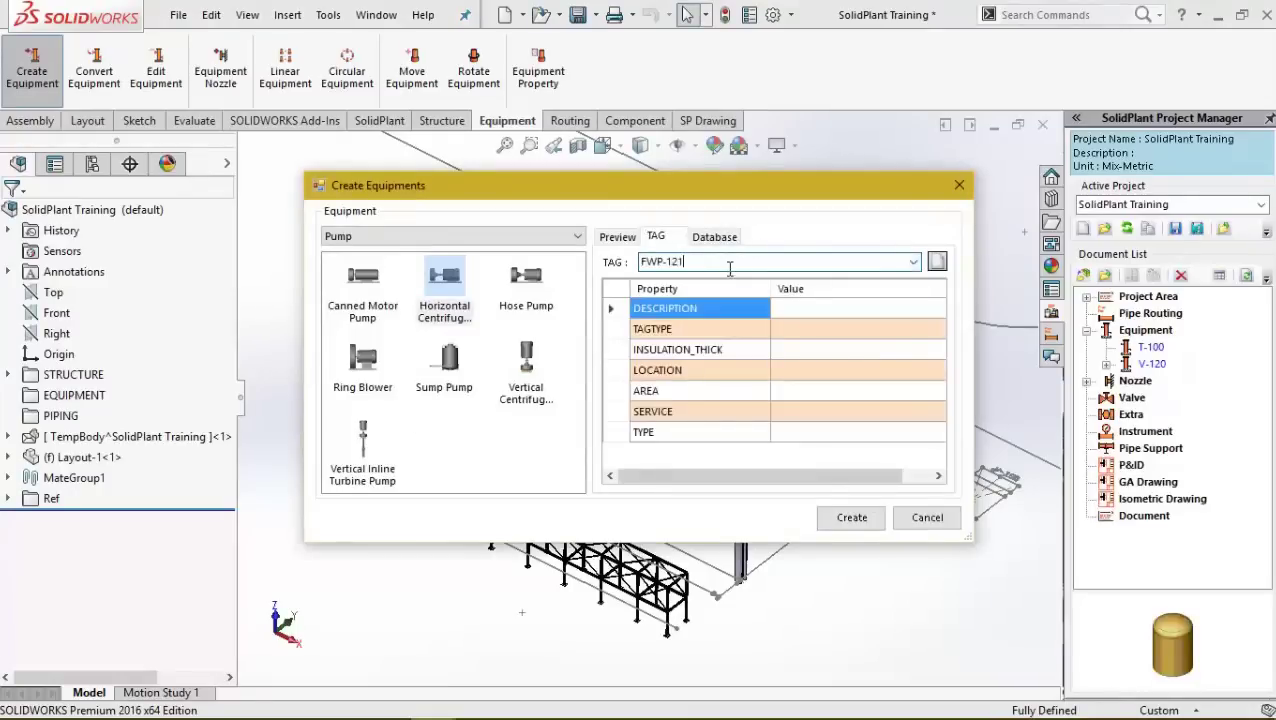
left_click(847, 520)
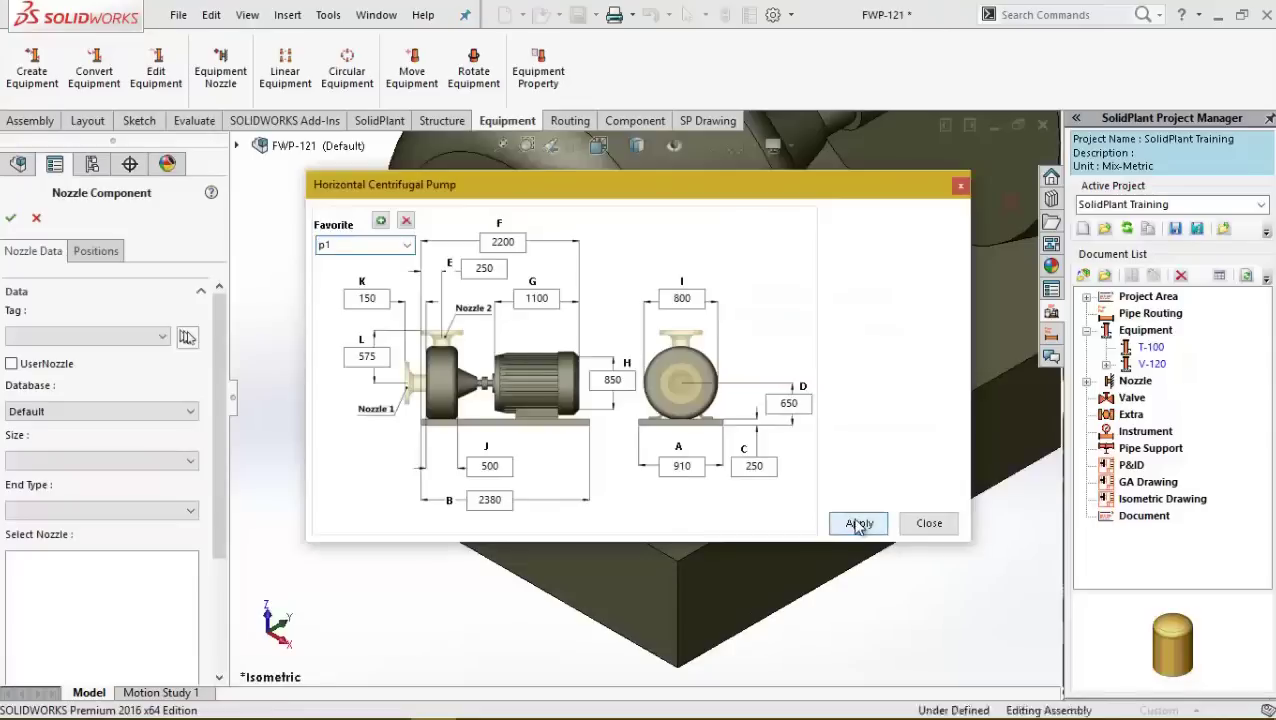
left_click(930, 524)
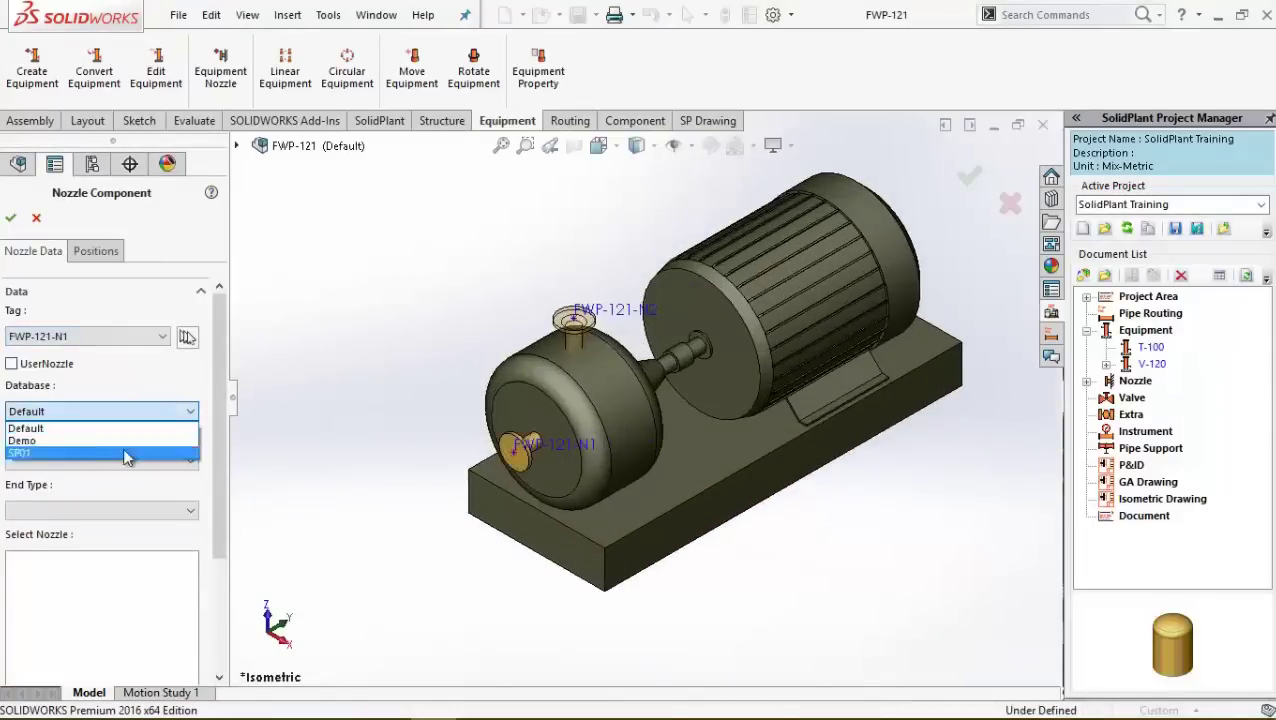
Step: Set nozzle FWP-121-N1 to database SP01, size 6, end type FL and a non-standard 150LB raised face nozzle
left_click(127, 456)
left_click(150, 460)
left_click(60, 614)
scroll(187, 638, "down", 3)
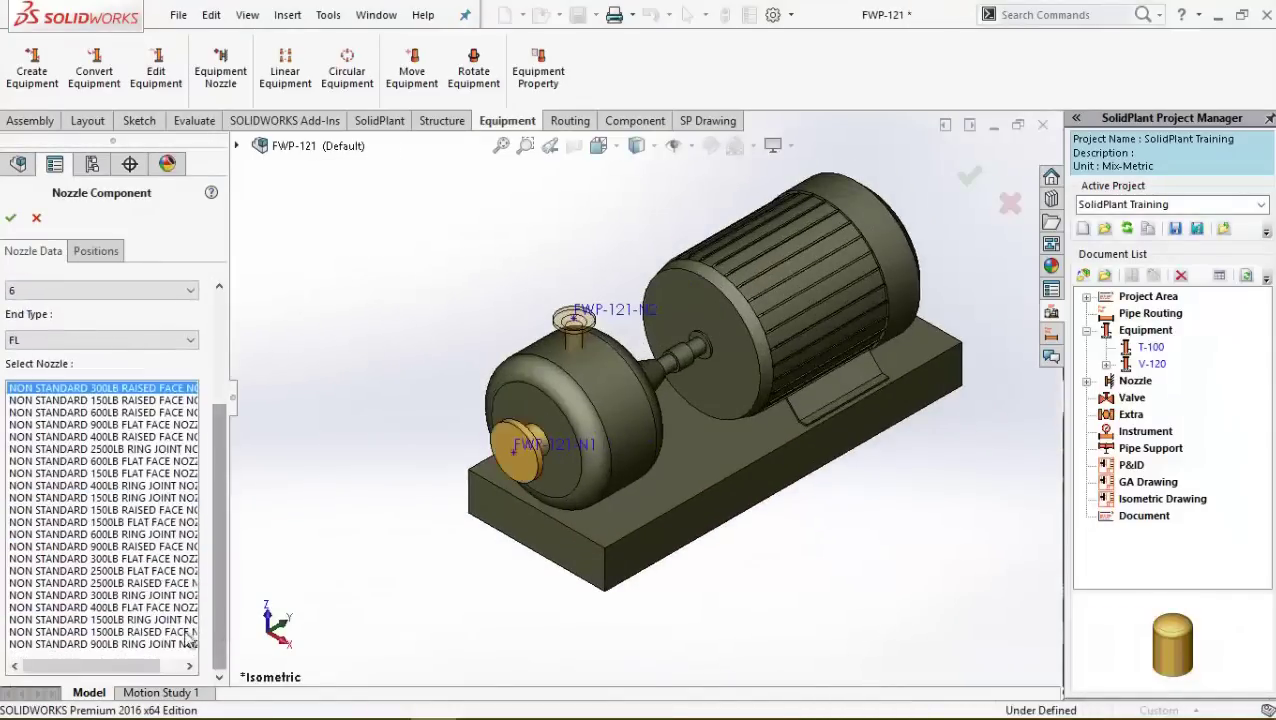
left_click(130, 510)
left_click(96, 251)
left_click(33, 251)
Step: Set nozzle FWP-121-N2 to database SP01, size 4 and end type FL, and save the pump assembly with its nozzles
left_click(162, 339)
left_click(84, 367)
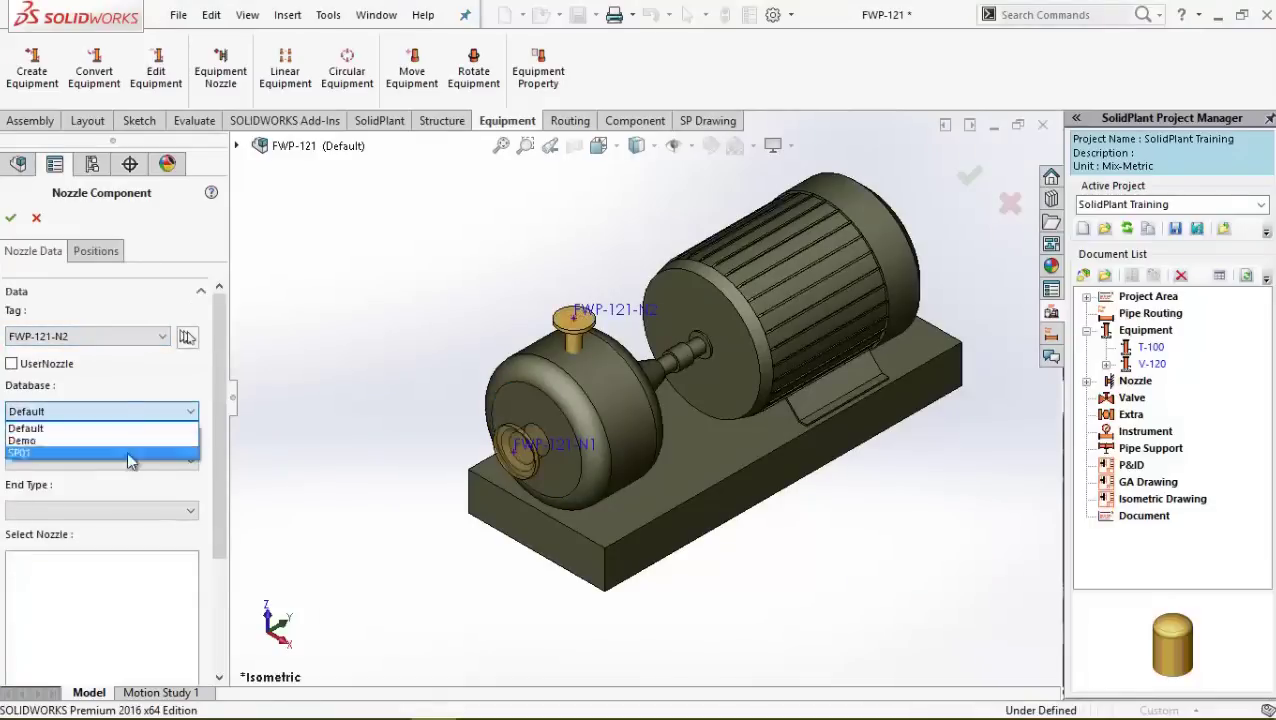
left_click(127, 454)
left_click(150, 460)
left_click(60, 580)
scroll(128, 507, "down", 3)
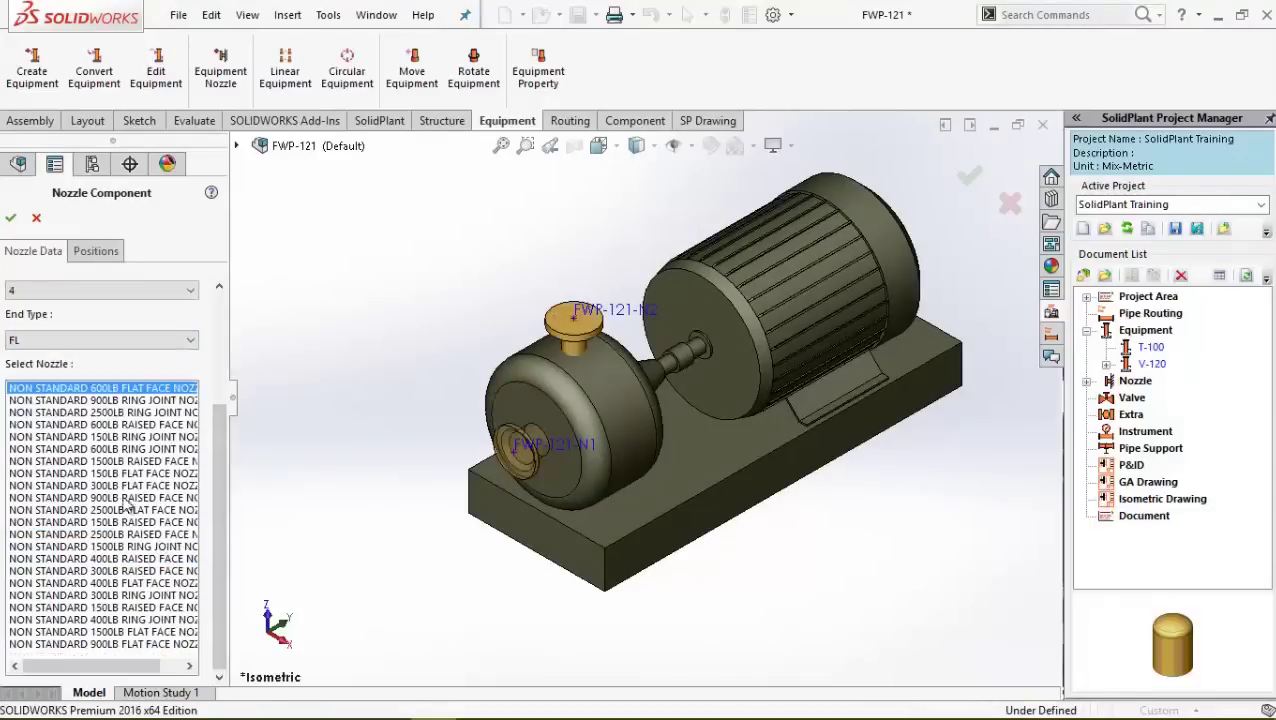
left_click(10, 217)
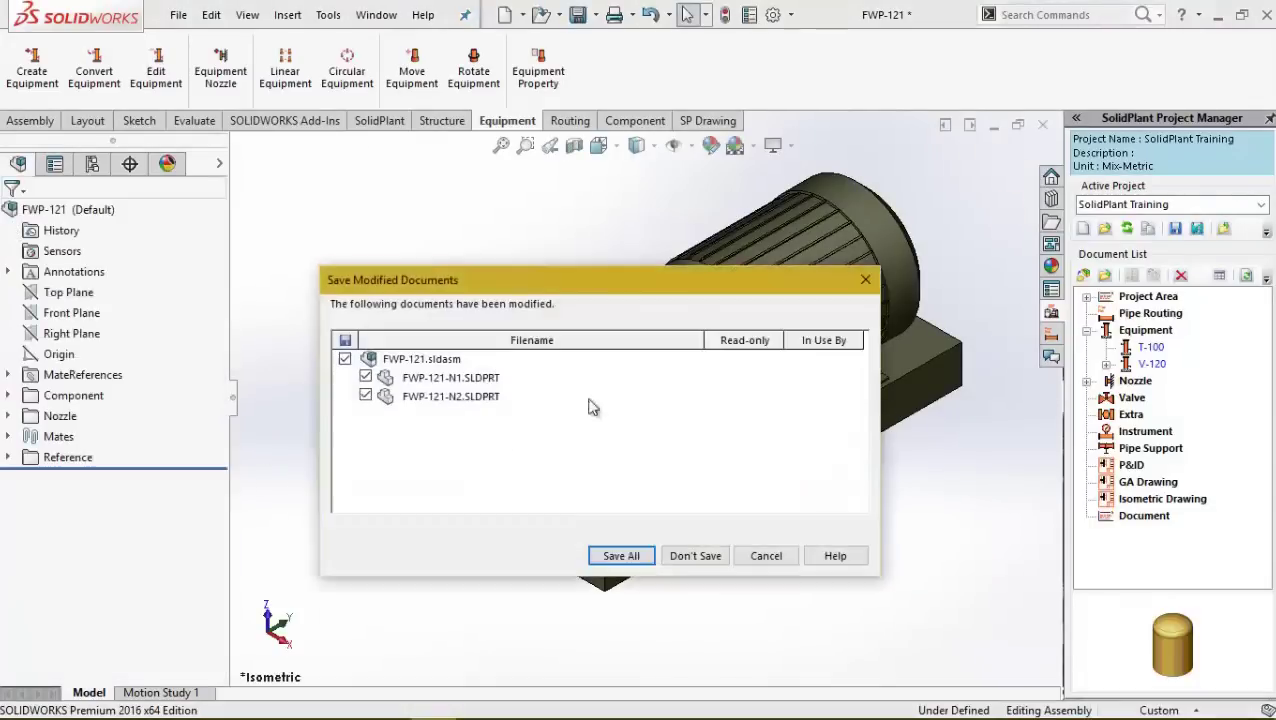
left_click(625, 556)
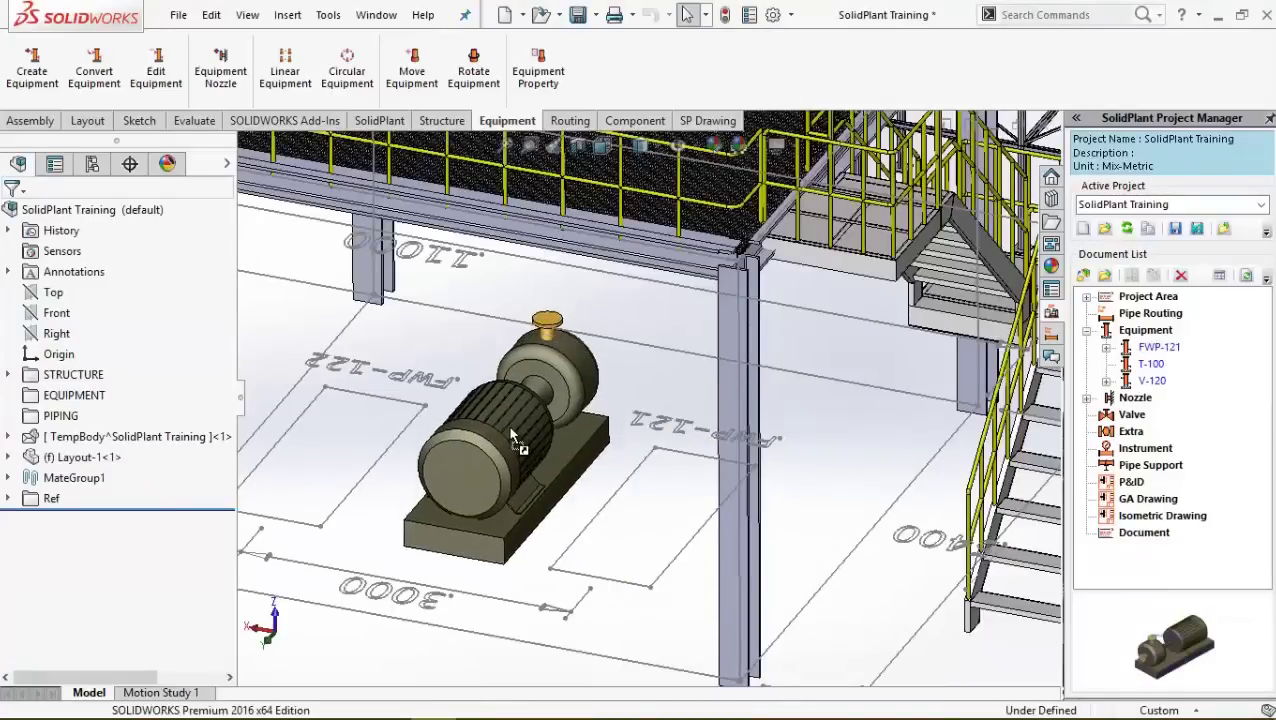
Step: Place pump FWP-121 in the plant assembly and move its base corner to the corner of the FWP-121 layout outline
scroll(693, 434, "down", 2)
left_click(127, 450)
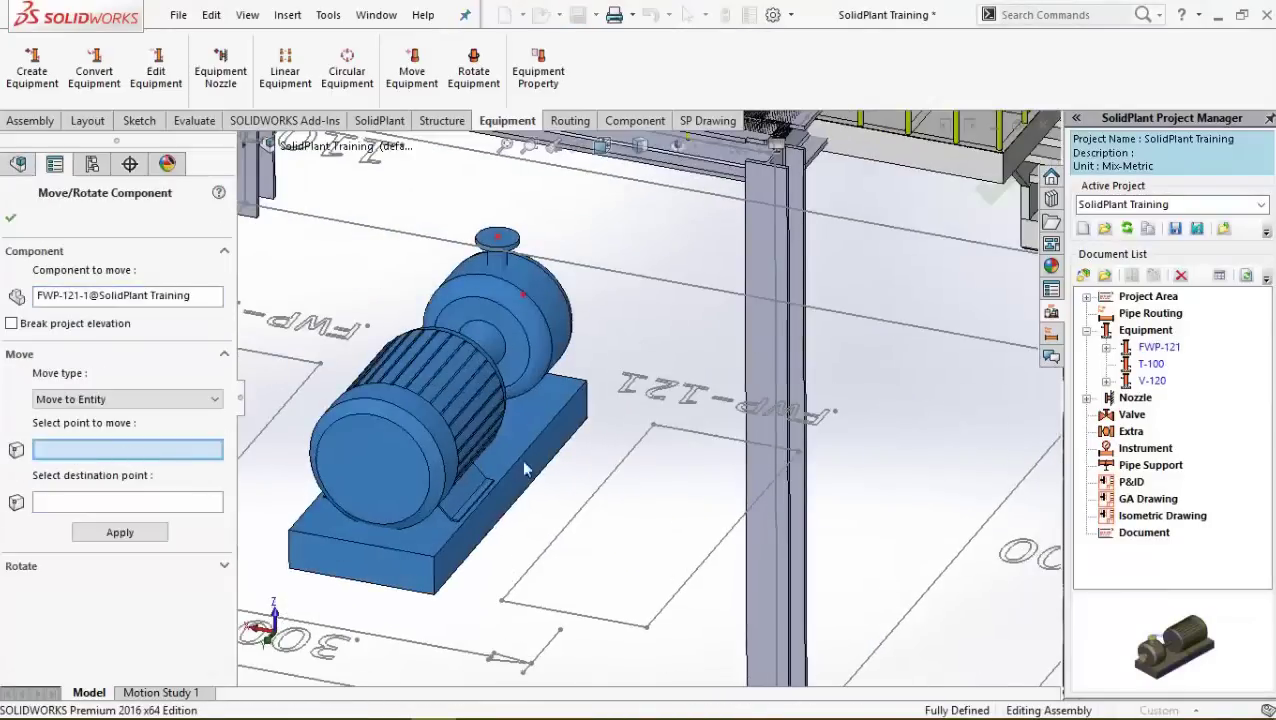
left_click(587, 419)
left_click(122, 534)
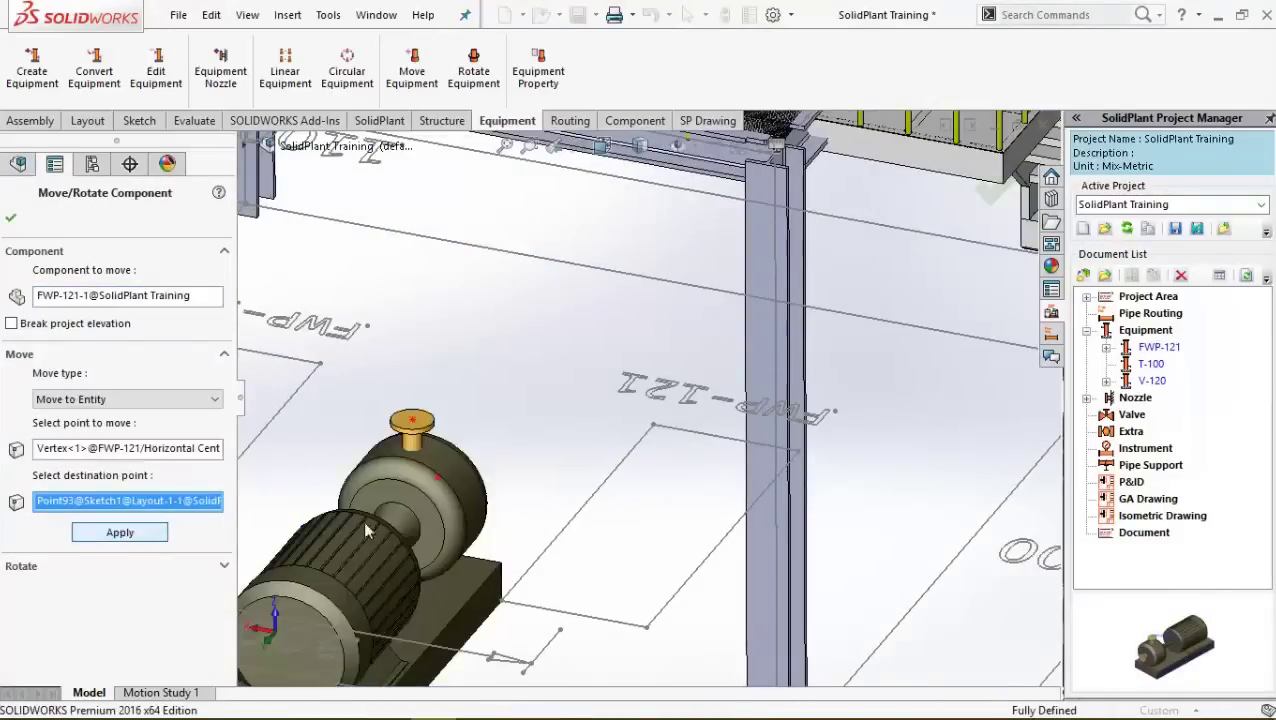
Step: Rotate pump FWP-121 so its base fits the FWP-121 outline of the layout
left_click(224, 566)
left_click(501, 580)
left_click(120, 561)
left_click(11, 217)
Step: Pattern pump FWP-121 linearly along its base edge to fill the FWP-122 and FWP-123 positions
scroll(625, 389, "up", 2)
middle_click_drag(620, 390, 776, 449, "ctrl")
left_click(285, 70)
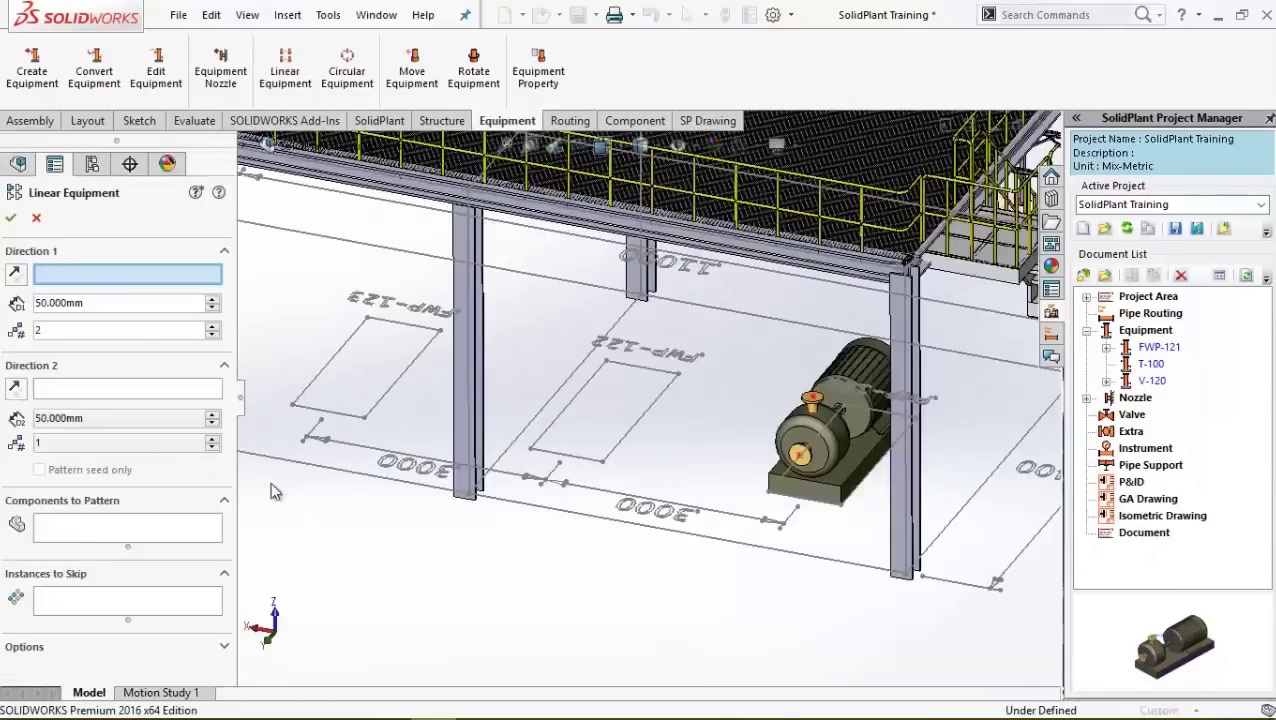
scroll(810, 480, "down", 3)
left_click(763, 475)
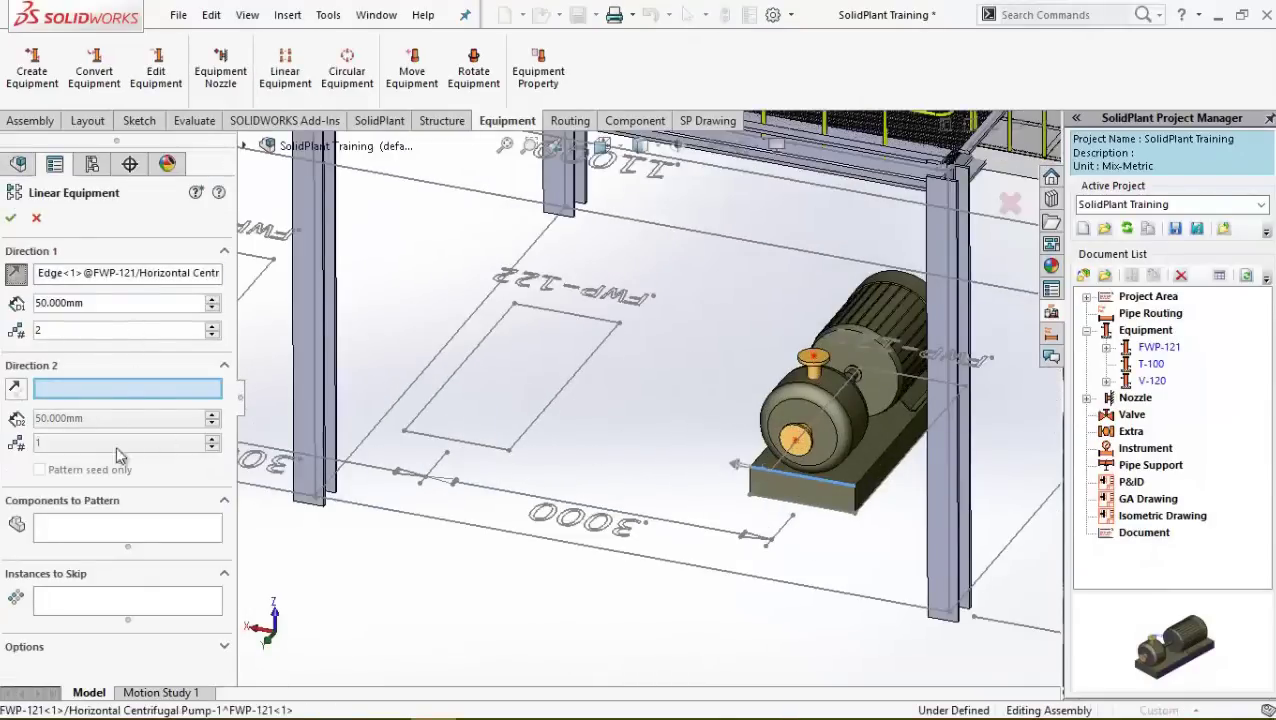
left_click(10, 217)
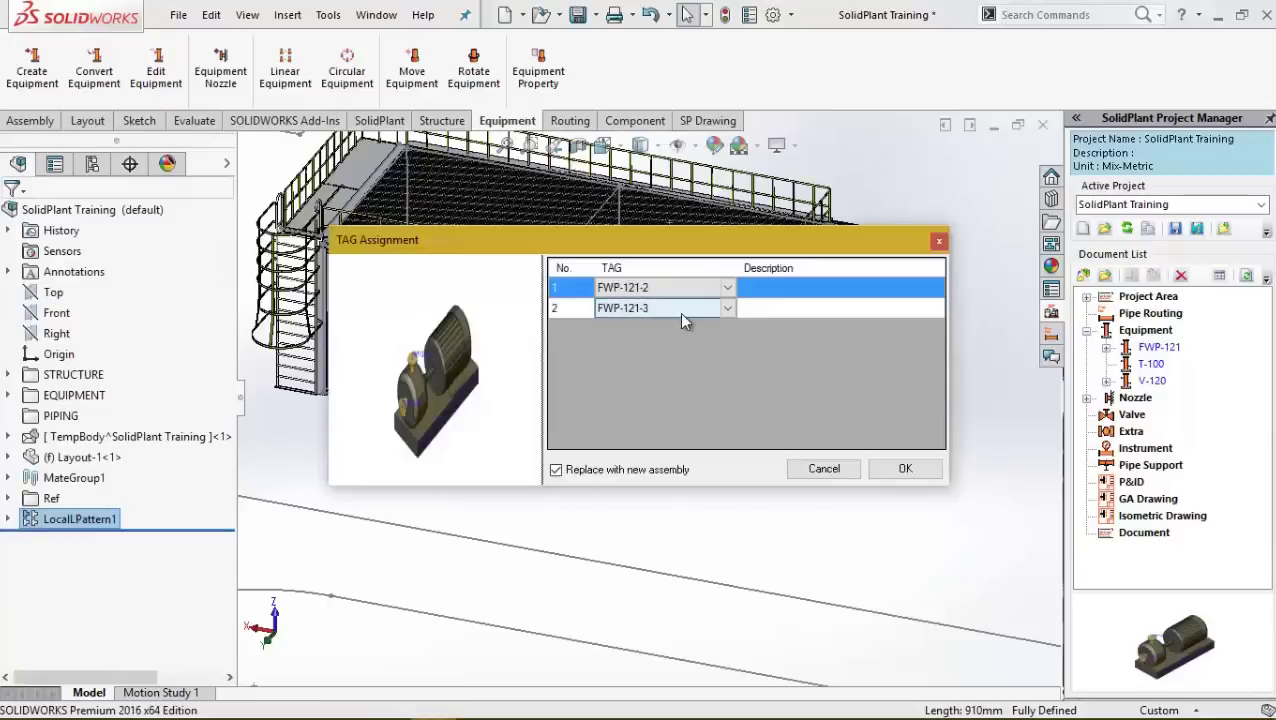
Step: Assign the tags FWP-122 and FWP-123 to the two patterned pumps
type("2")
left_click(659, 307)
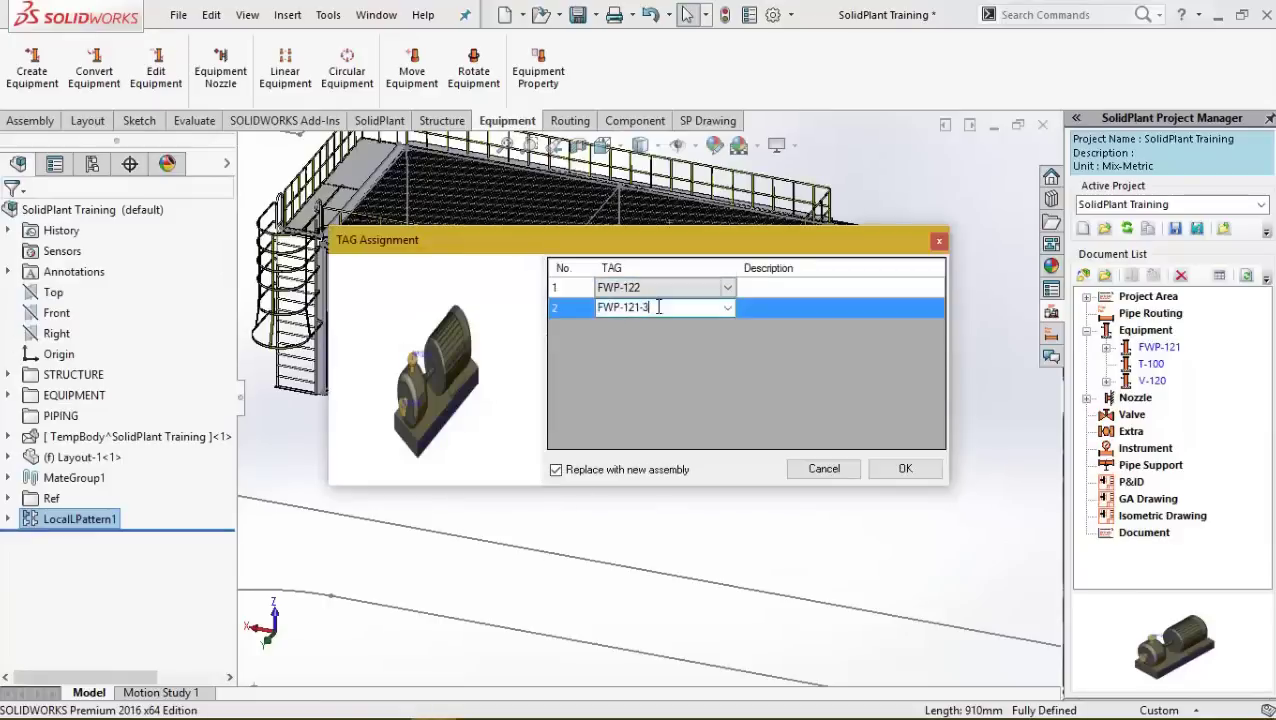
left_click(905, 470)
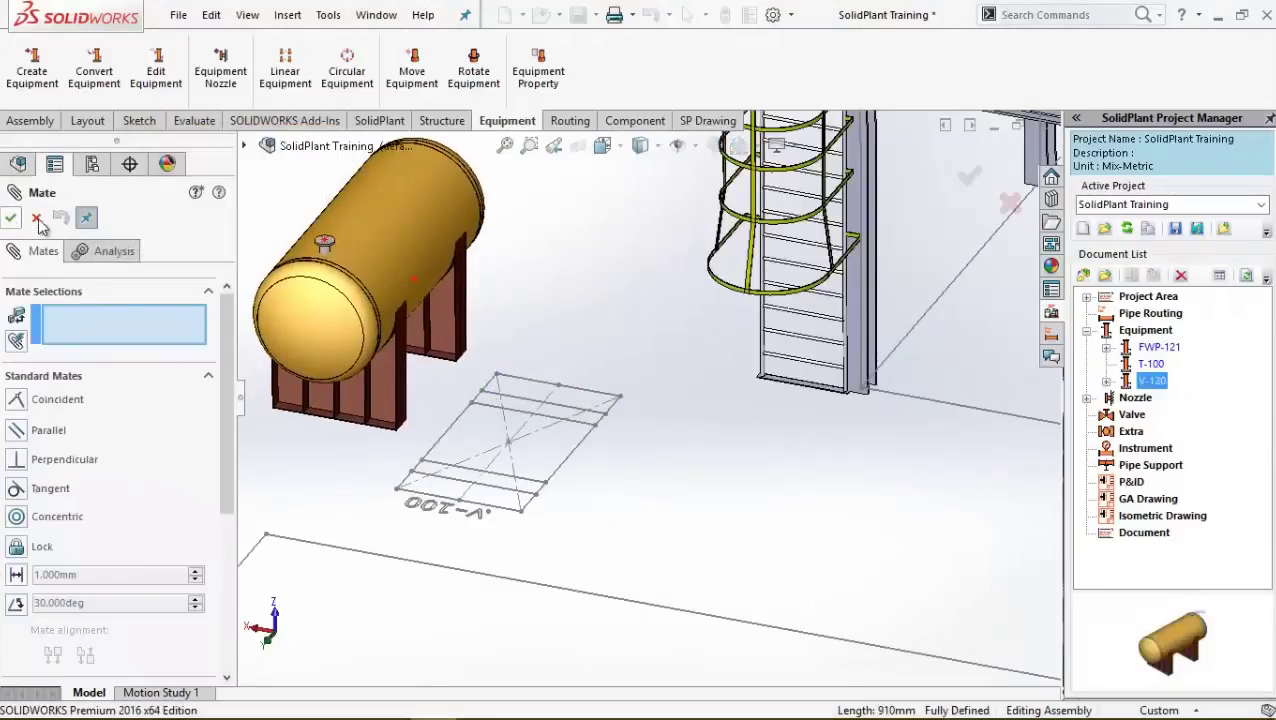
Step: Move vessel V-120 by the lower corner of its saddle onto the V-100 outline of the layout
scroll(490, 310, "down", 3)
left_click(486, 345)
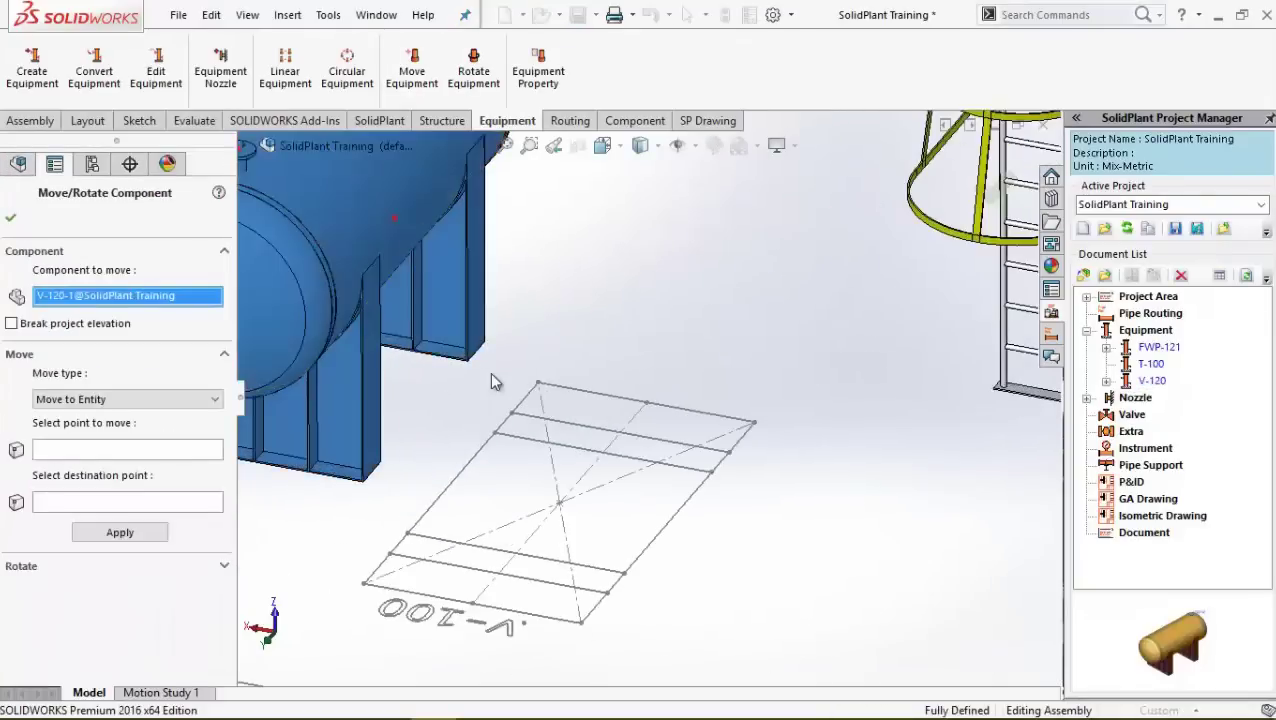
scroll(489, 372, "down", 4)
left_click(516, 369)
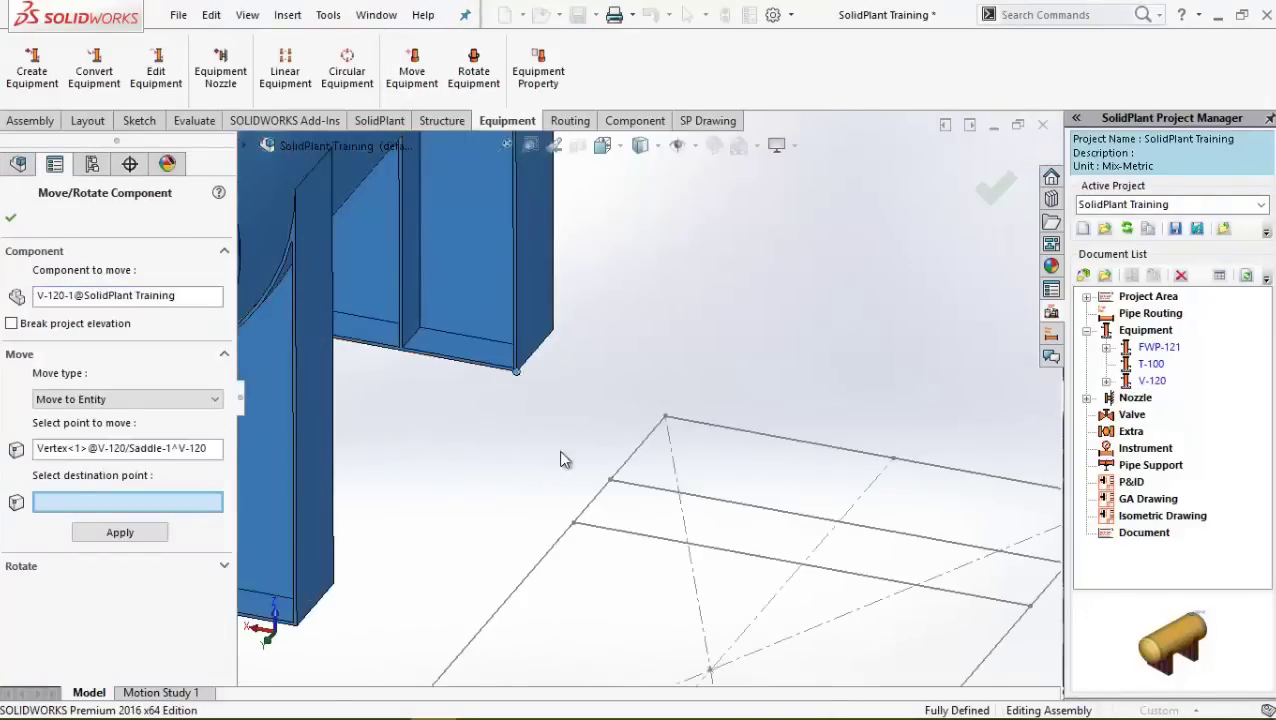
scroll(647, 400, "up", 3)
left_click(869, 519)
left_click(140, 537)
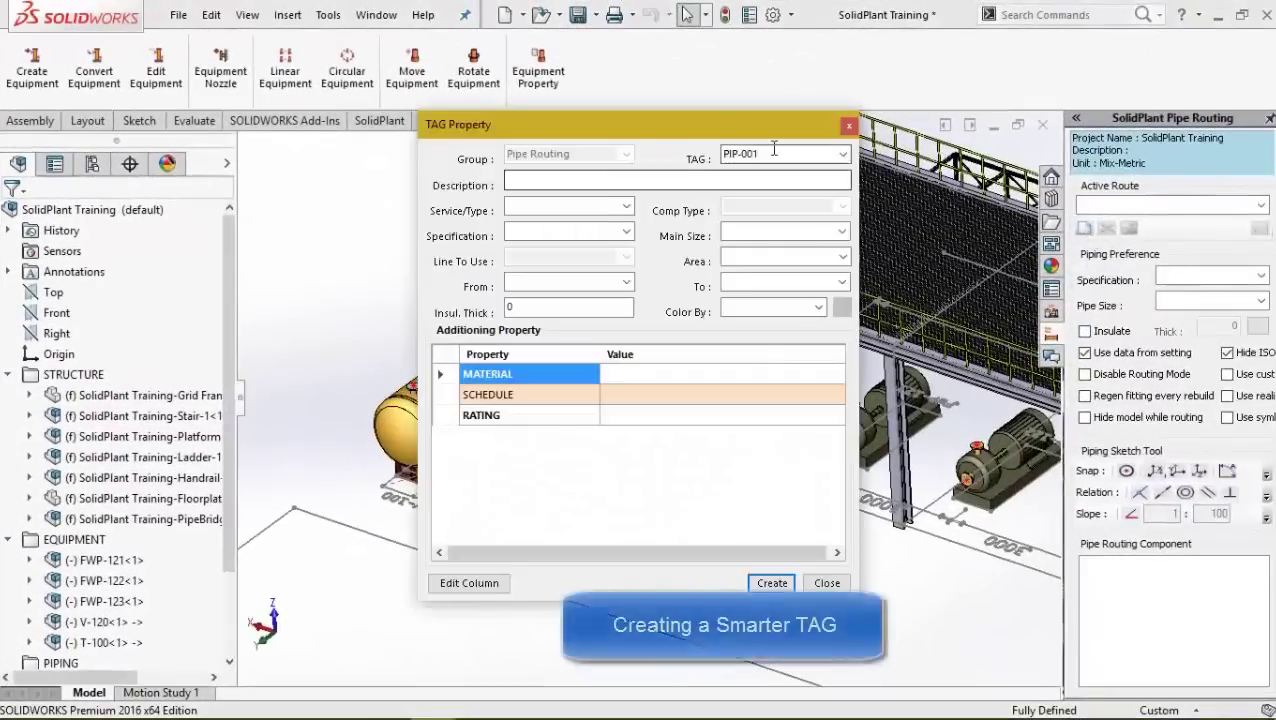
Step: Define pipe route tag PIP-001 with service FOL : FUEL OIL, specification SP01, main size 4 and a Color By option
left_click(774, 150)
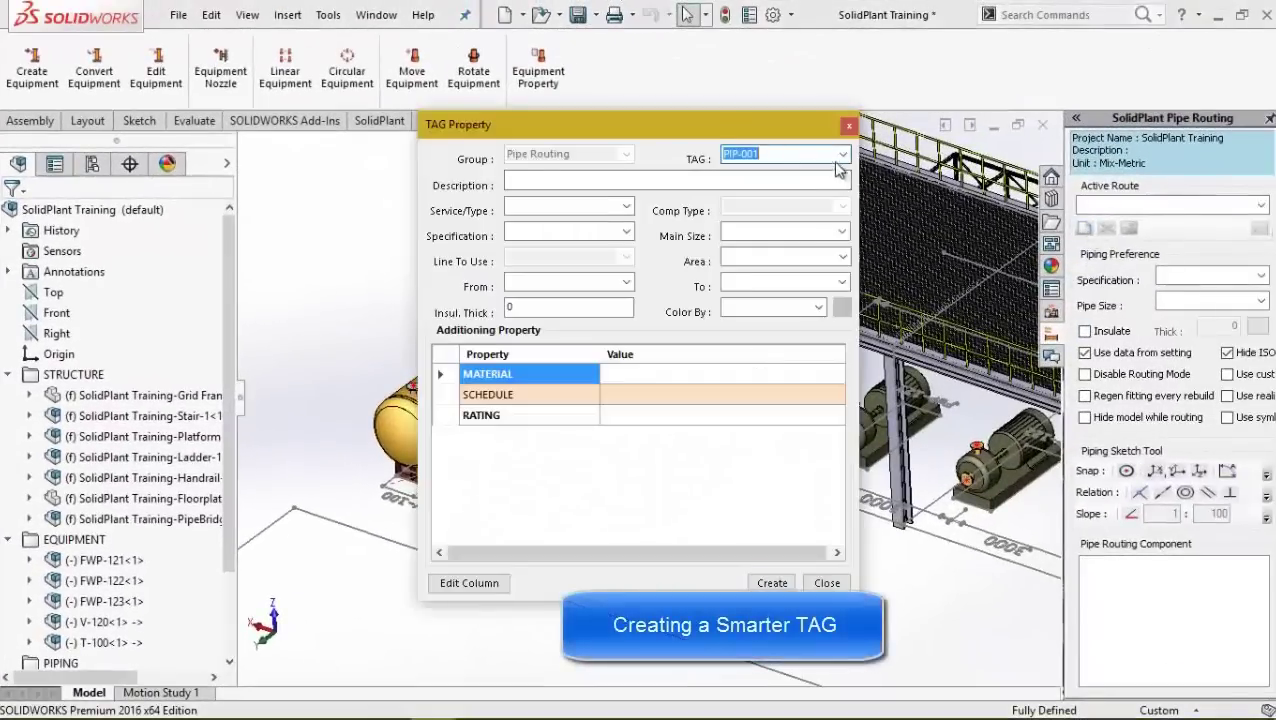
left_click(613, 207)
left_click(560, 520)
left_click(842, 234)
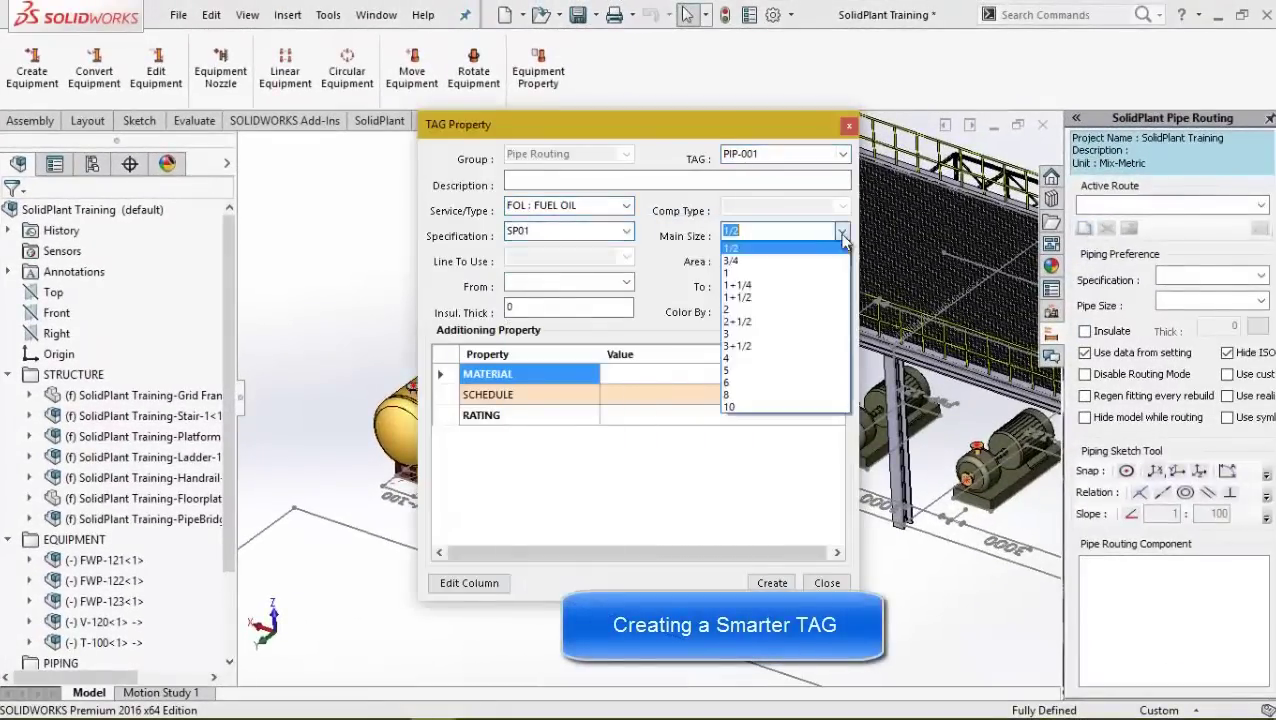
left_click(755, 366)
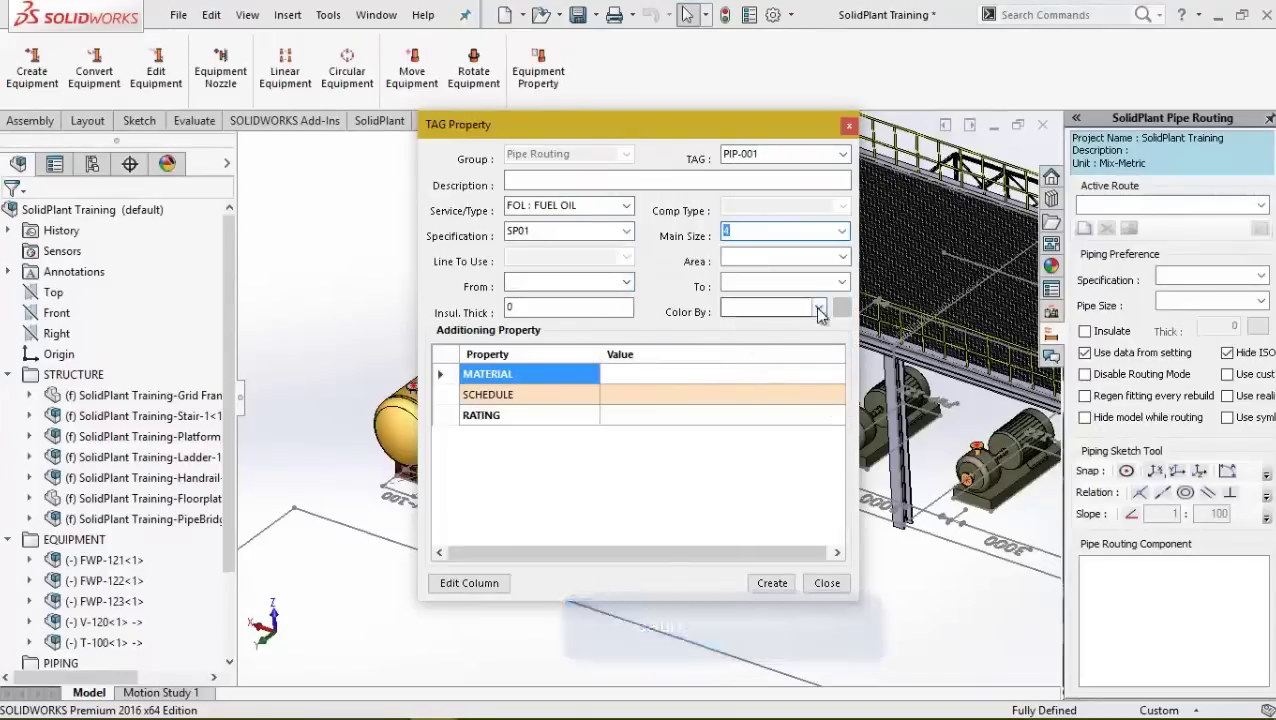
left_click(819, 307)
left_click(778, 333)
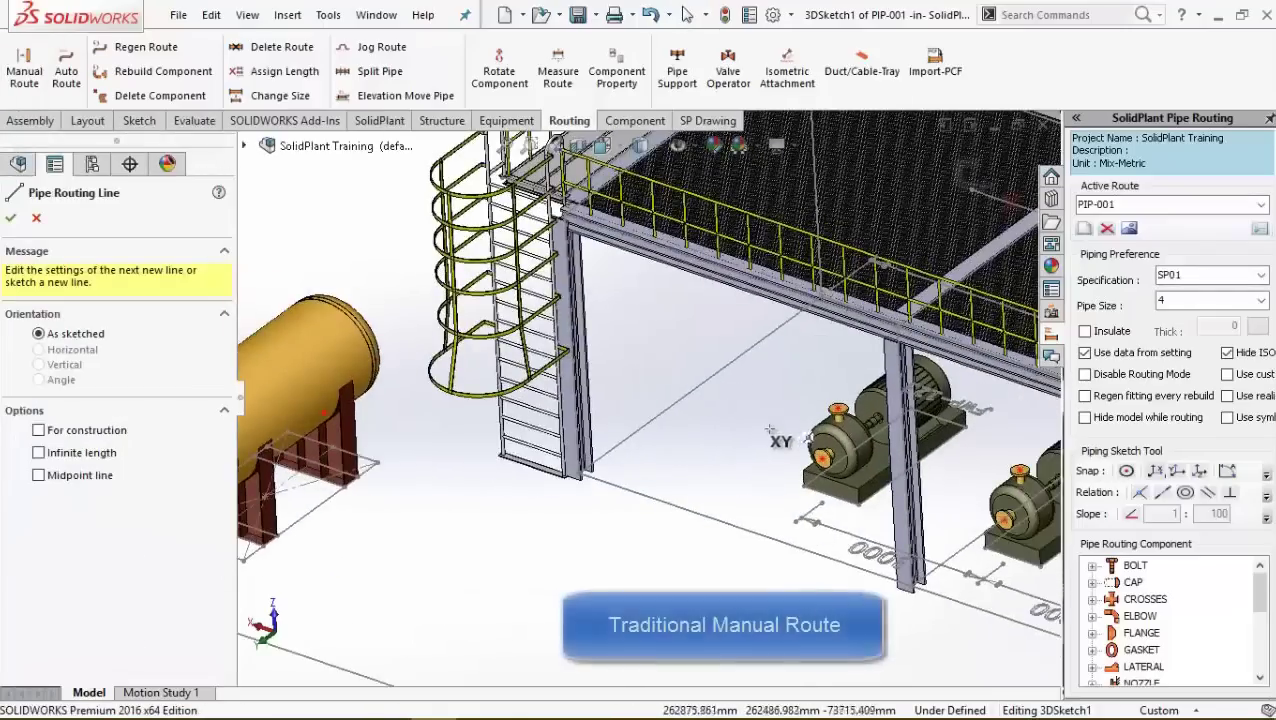
Step: Start the manual route PIP-001 with a vertical line up from the top nozzle of the pump nearest the ladder
middle_click_drag(834, 458, 828, 408)
scroll(825, 408, "down", 4)
left_click(815, 433)
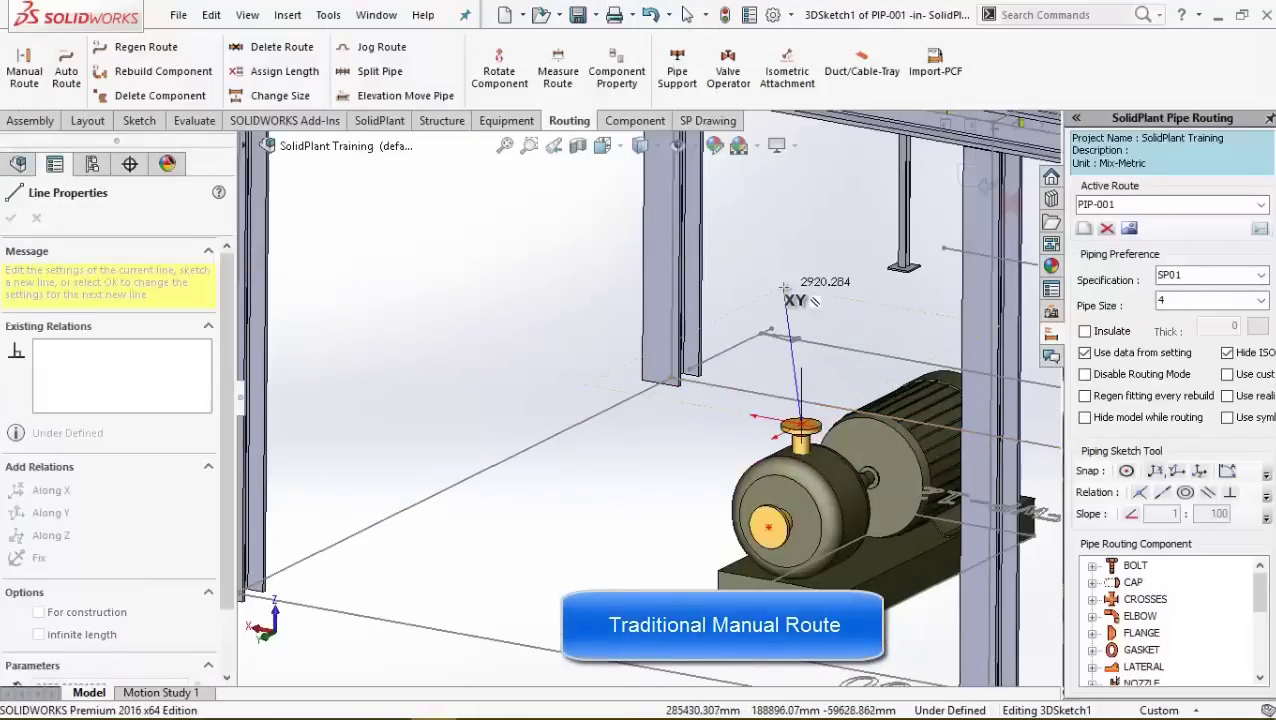
scroll(805, 207, "up", 10)
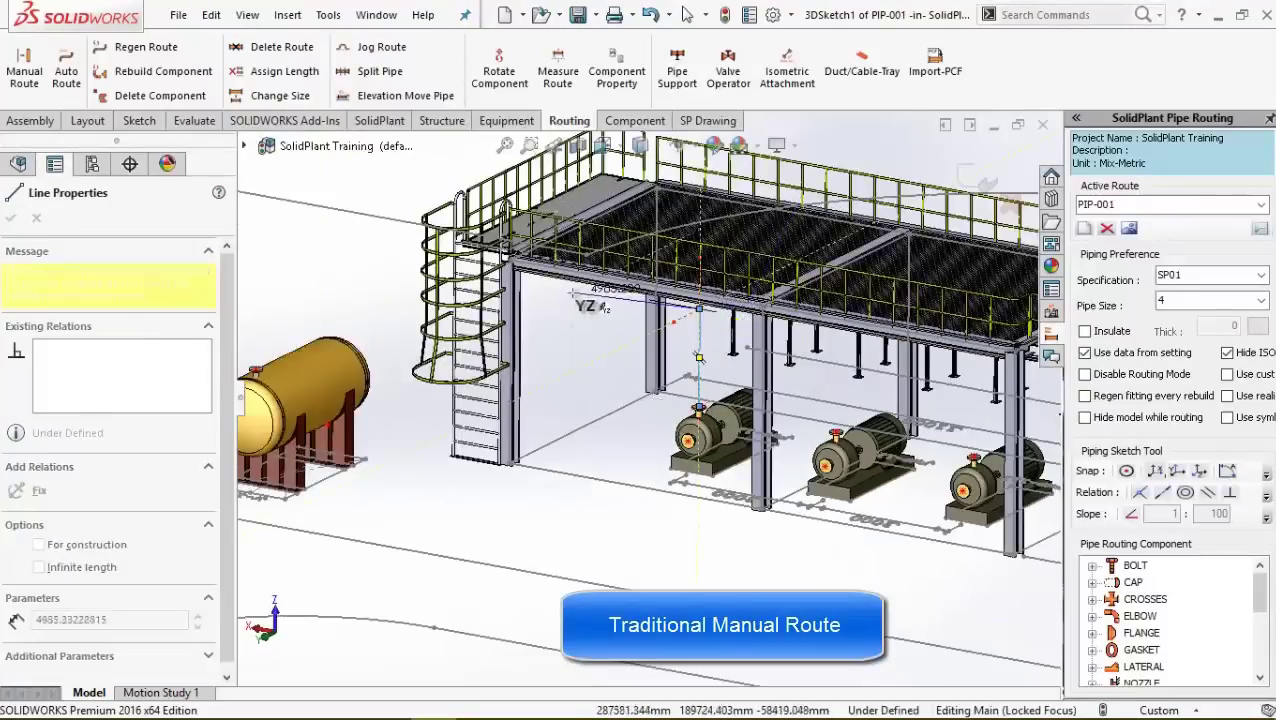
Step: Route PIP-001 horizontally past the ladder and then about 5311 mm along Y to the vessel's top nozzle
middle_click_drag(736, 325, 640, 422)
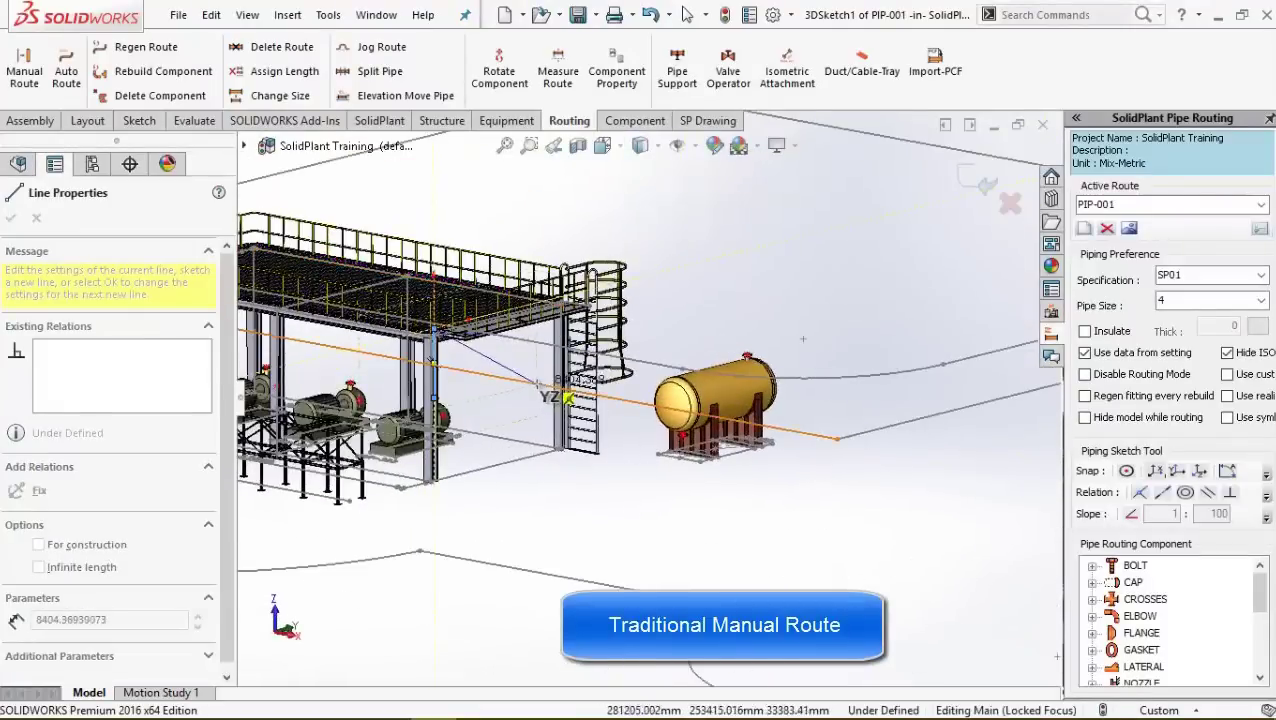
middle_click_drag(525, 375, 604, 399)
scroll(635, 446, "down", 5)
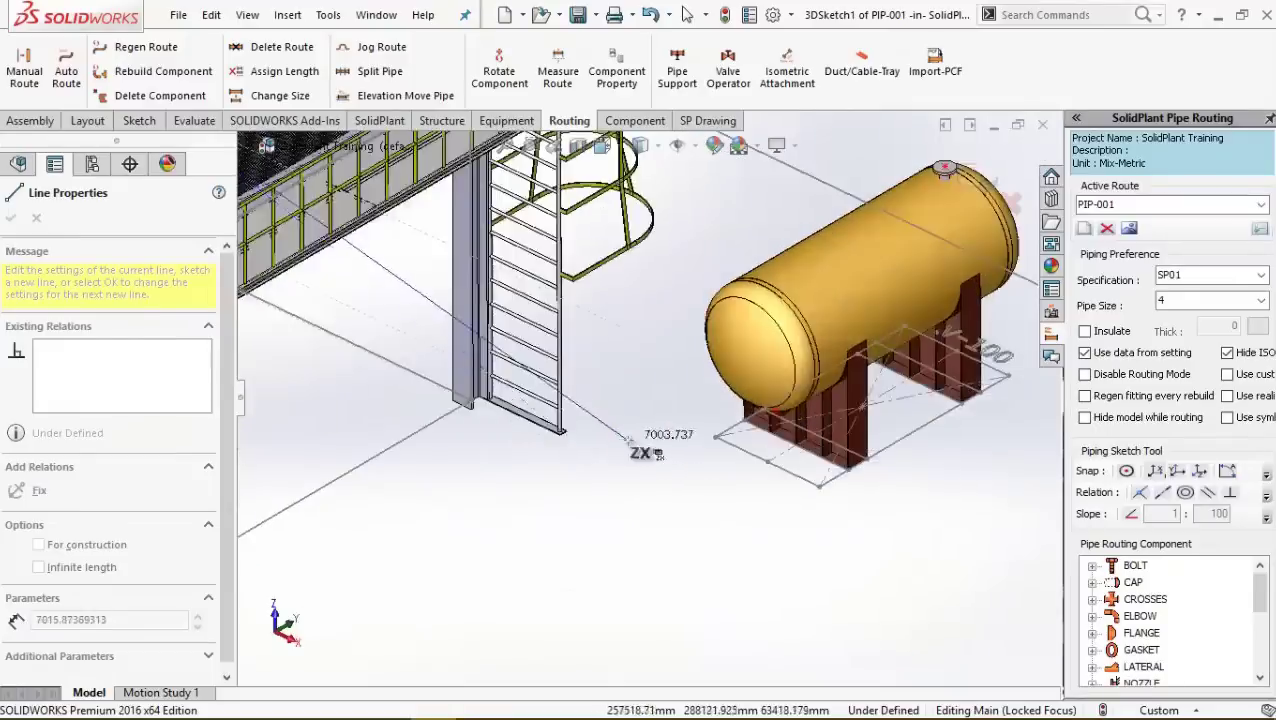
middle_click_drag(635, 446, 682, 528)
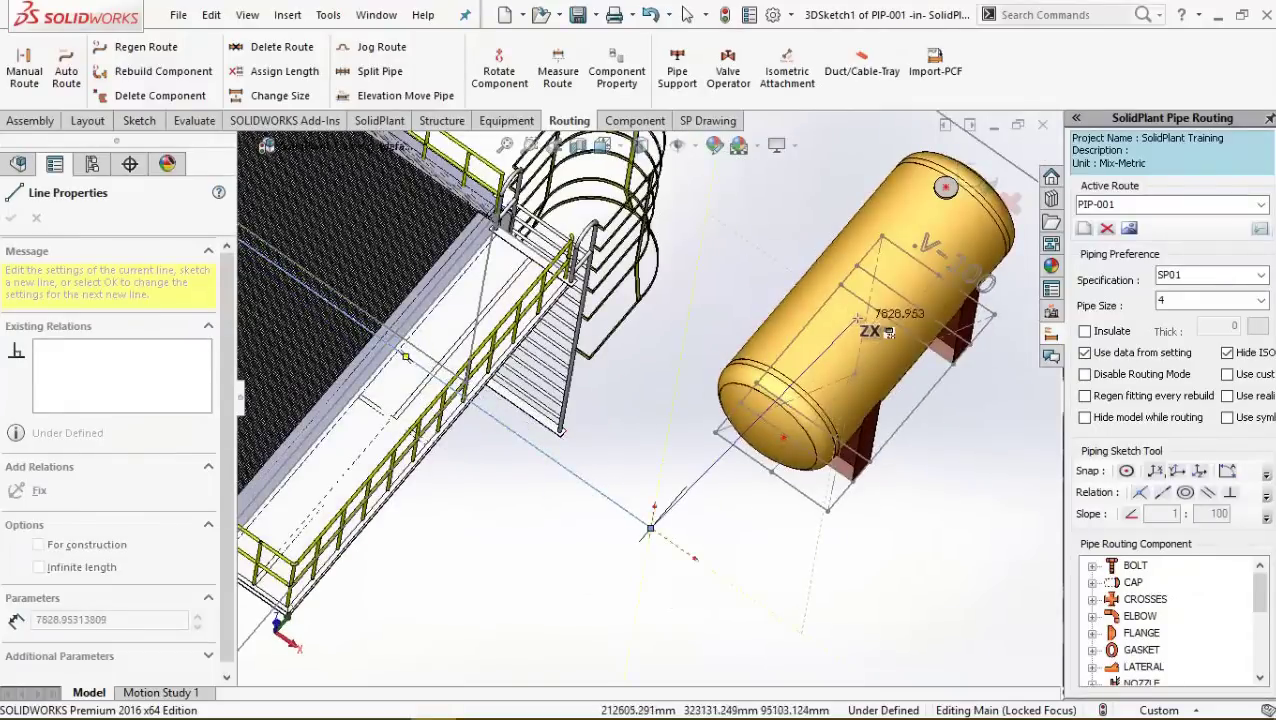
left_click(946, 188)
scroll(946, 188, "up", 3)
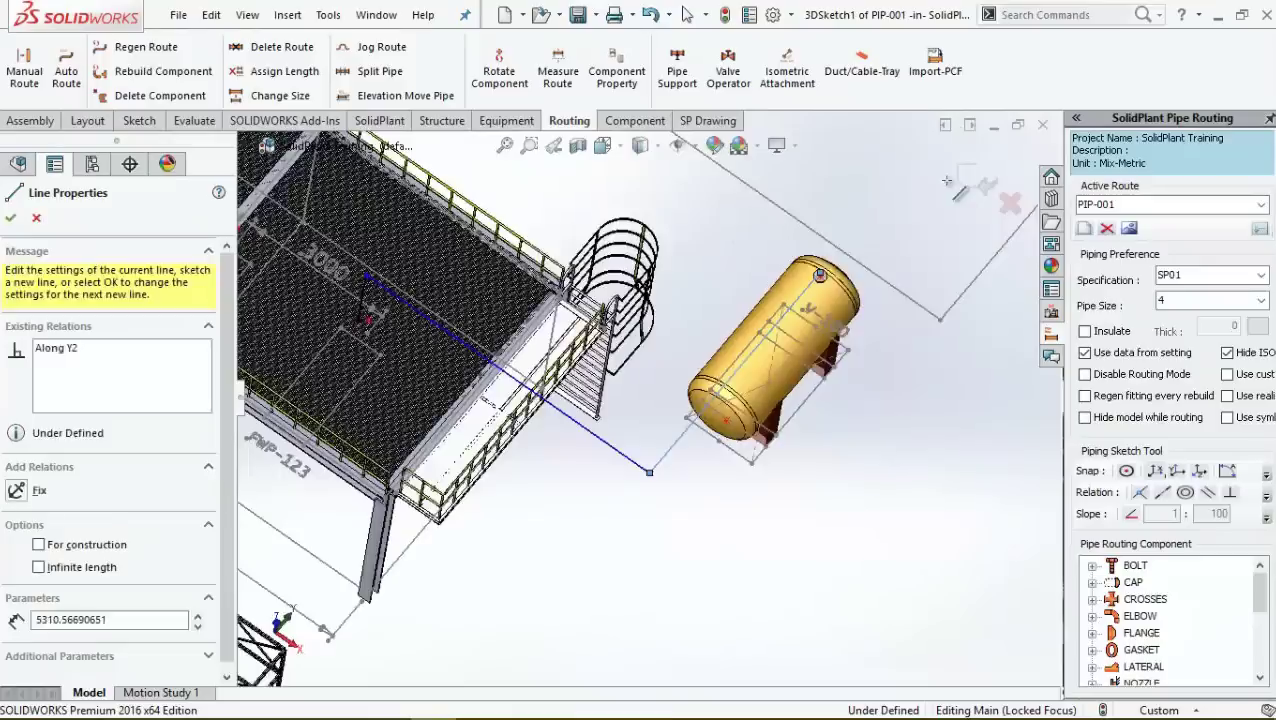
Step: Generate pipe route PIP-001 with the Crane 300LB flat face weld neck flange, a 90-degree elbow and ASME STANDARD 3/4 X 115 stud bolts
middle_click_drag(750, 290, 724, 180)
scroll(735, 390, "down", 10)
left_click(876, 566)
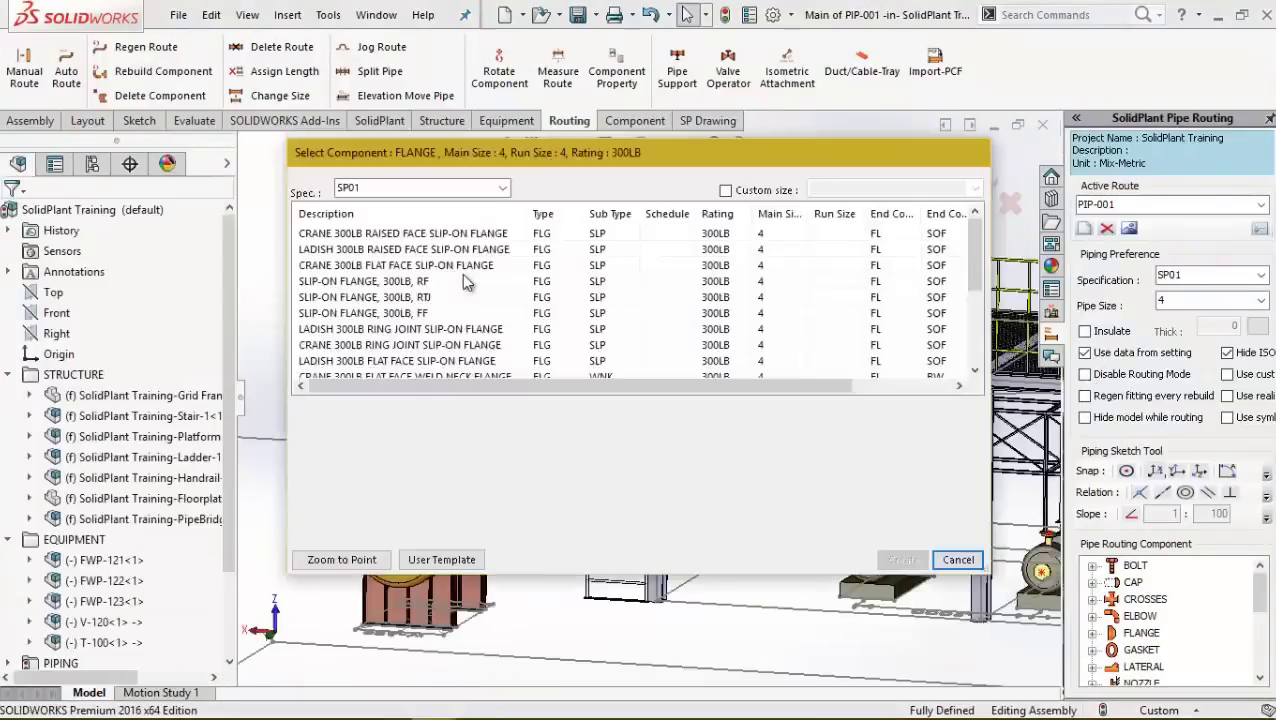
double_click(488, 380)
double_click(366, 233)
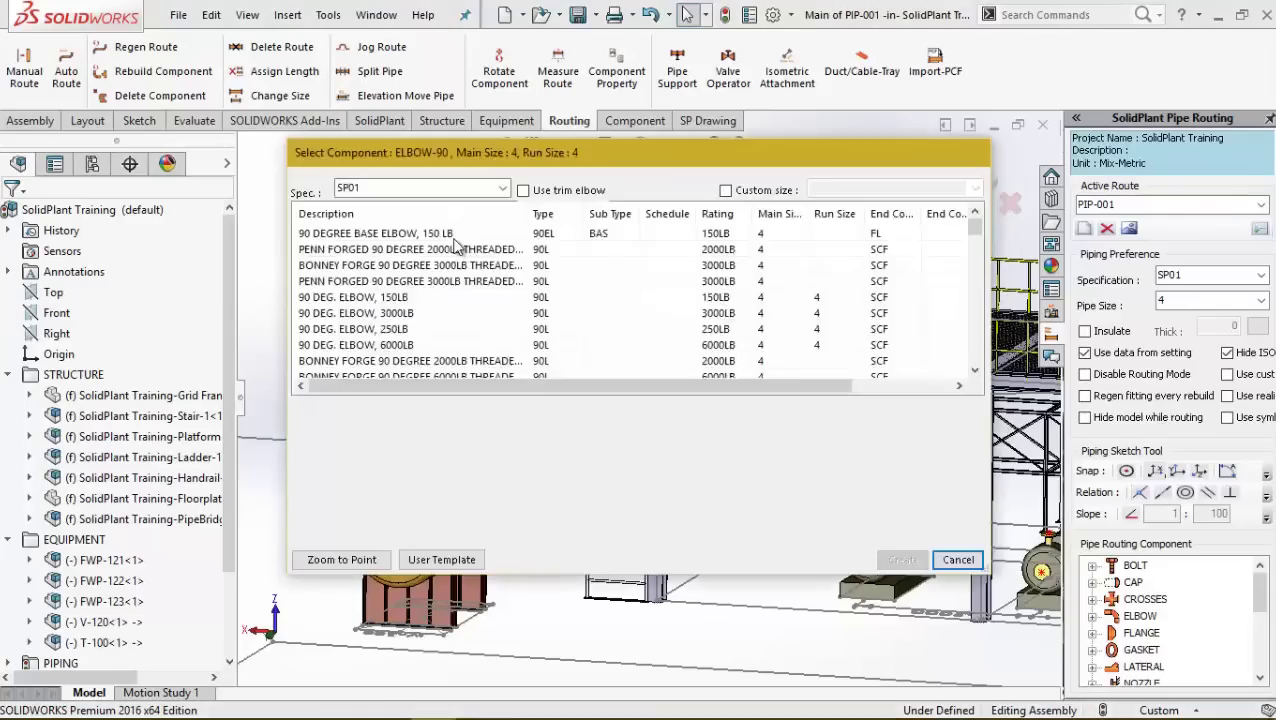
left_click(467, 315)
double_click(469, 316)
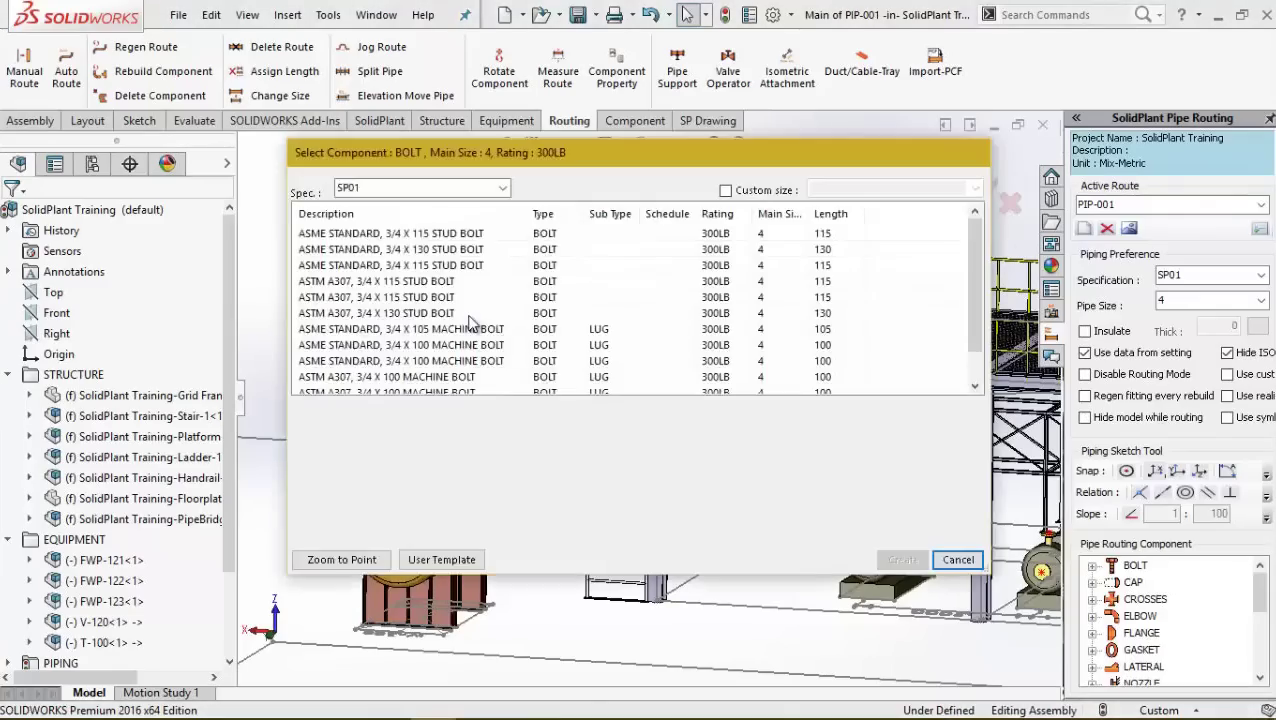
double_click(494, 237)
Step: Raise the horizontal runs of PIP-001 between the vessel and the pump to a higher elevation
scroll(890, 510, "down", 6)
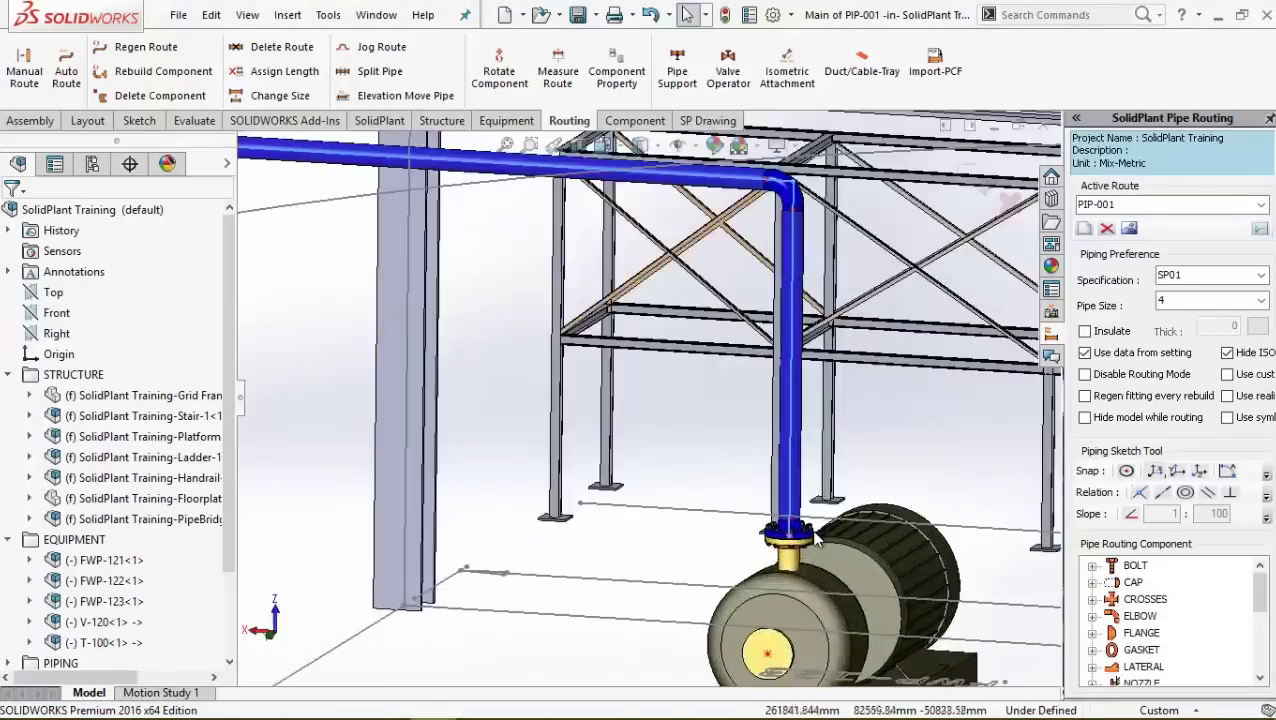
scroll(618, 470, "up", 8)
scroll(503, 360, "down", 5)
scroll(501, 353, "up", 2)
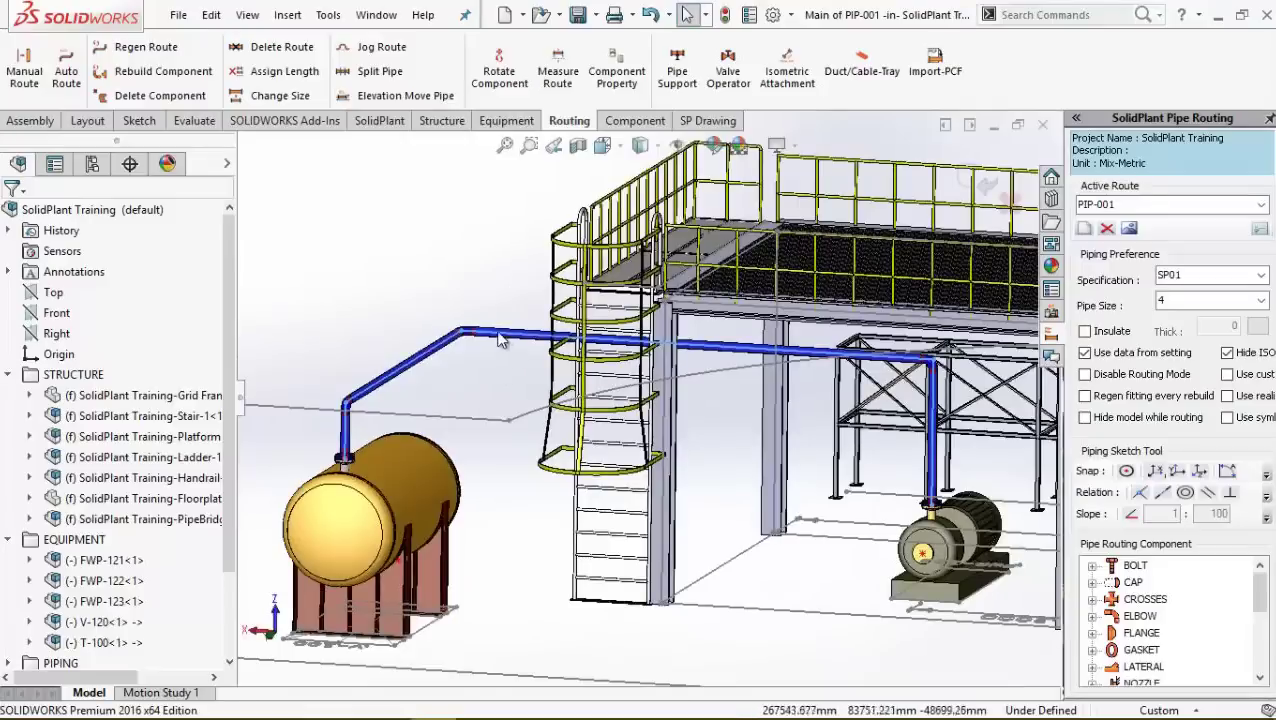
left_click(502, 340)
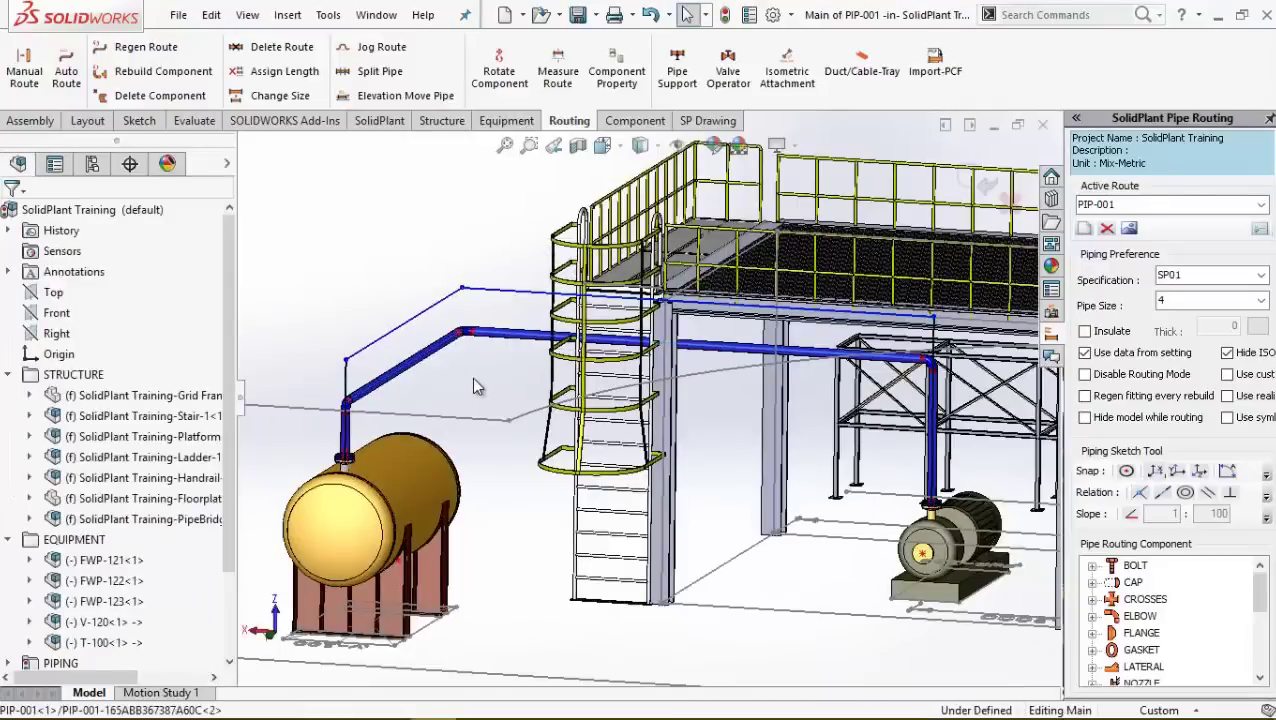
Step: Auto-route PIP-002 along XYZ from the bottom nozzle of V-120 to the front nozzle of FWP-123 and adjust the path's low corner
scroll(646, 400, "up", 3)
middle_click_drag(800, 436, 860, 430)
scroll(860, 430, "up", 4)
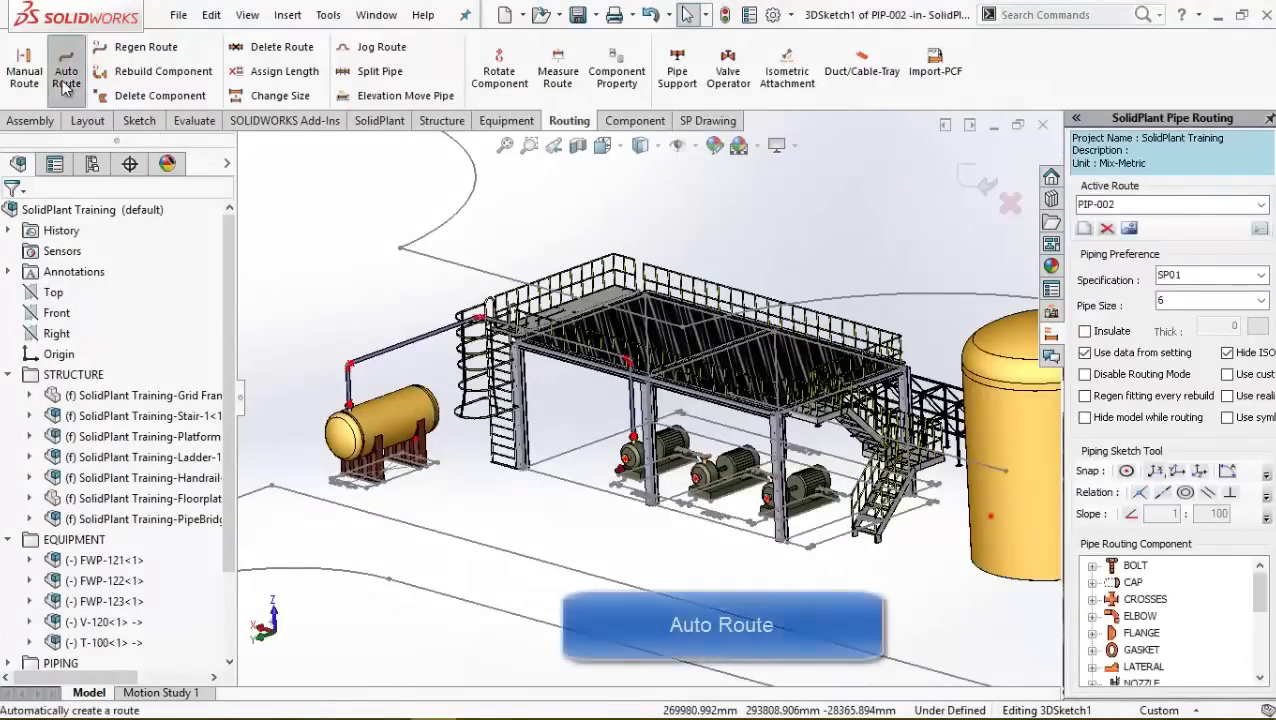
left_click(66, 70)
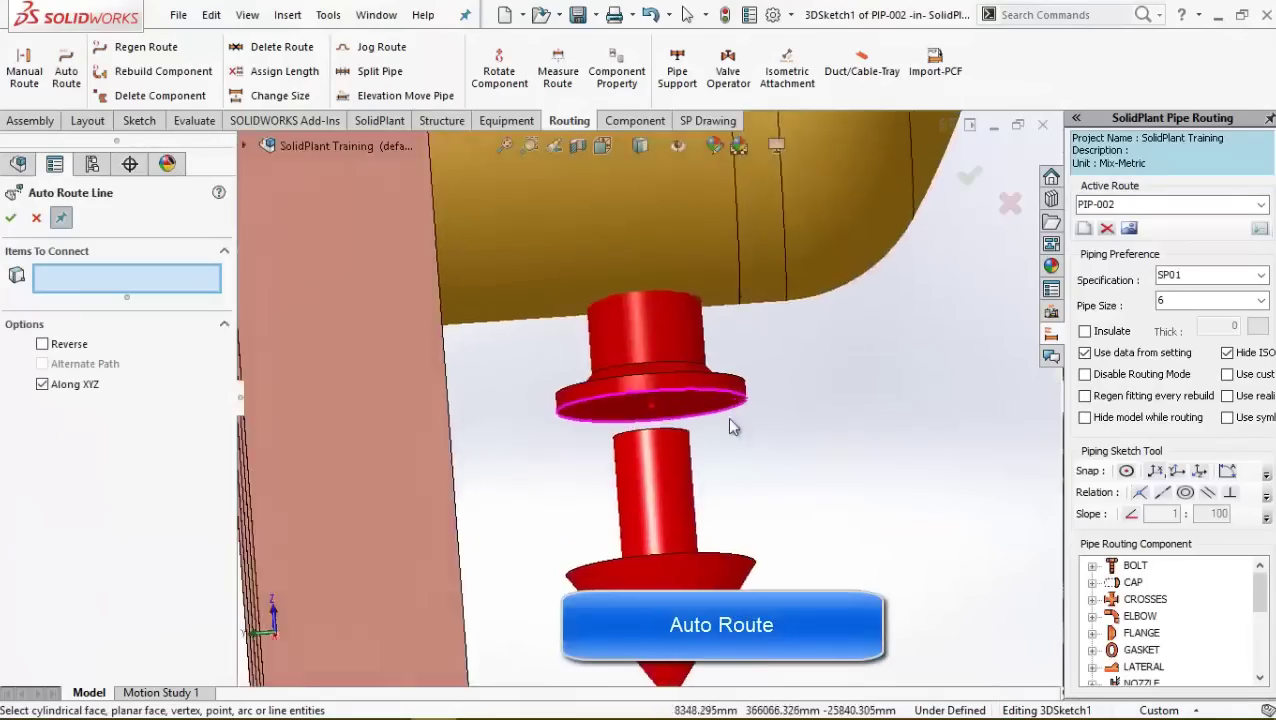
left_click(720, 366)
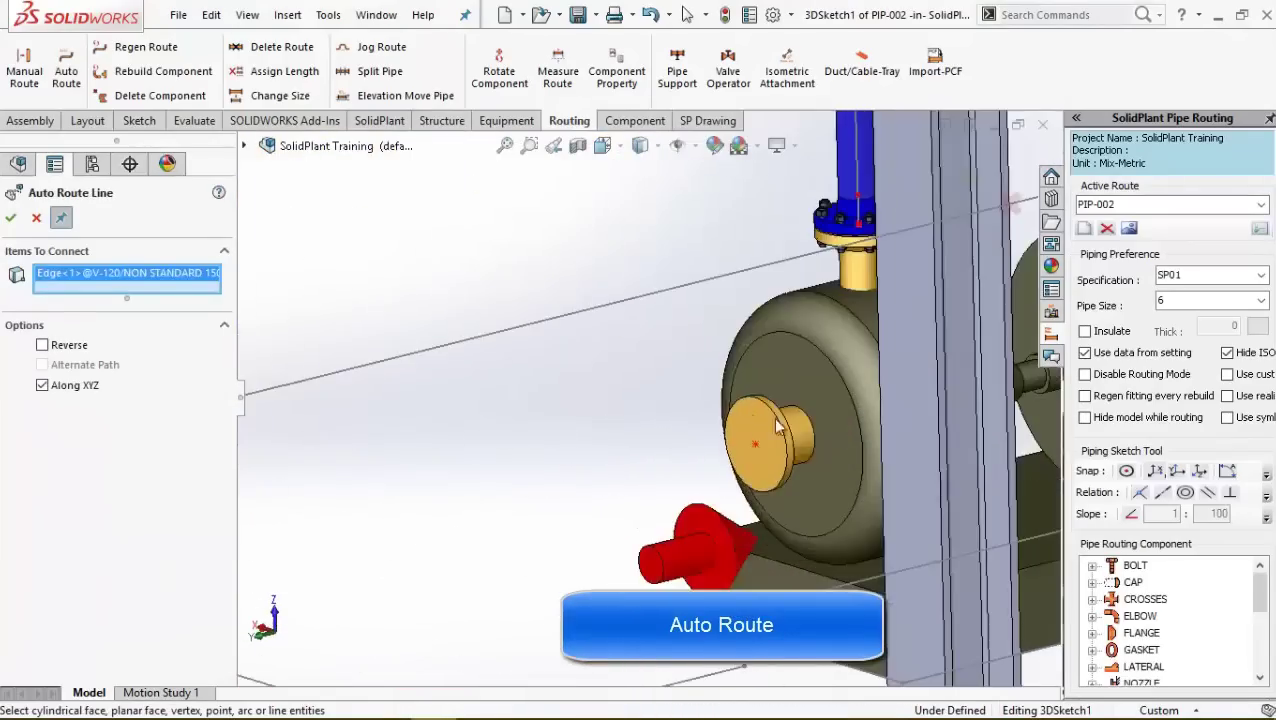
left_click(757, 406)
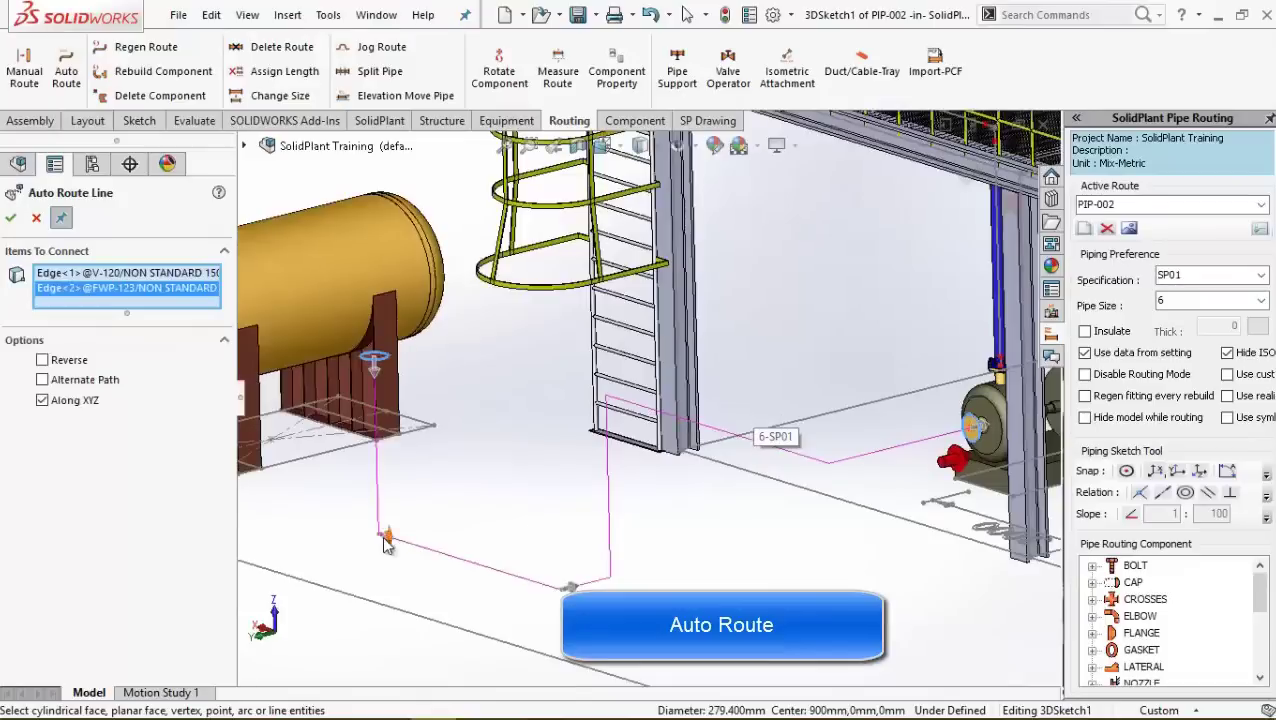
left_click_drag(388, 542, 572, 592)
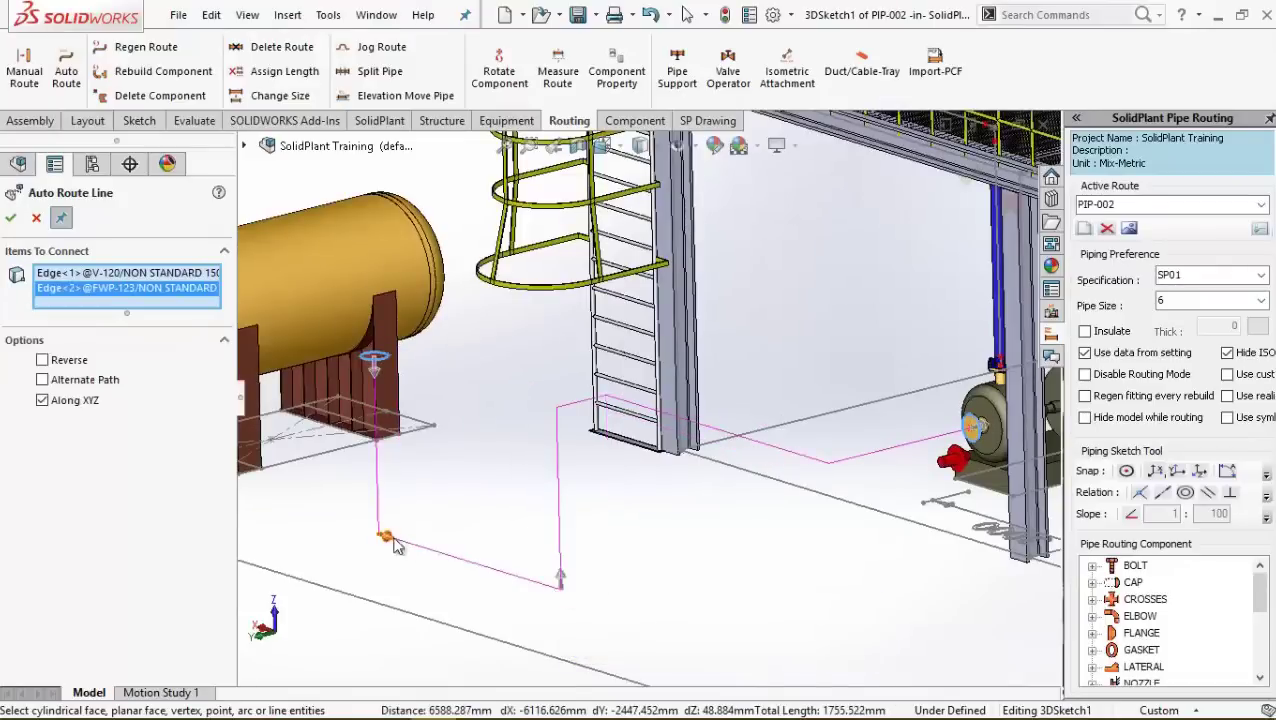
Step: Generate the PIP-002 piping with the GASKET, 150LB and 90 DEGREE BASE ELBOW, 150 LB components
middle_click_drag(459, 425, 721, 515)
middle_click_drag(705, 453, 707, 487)
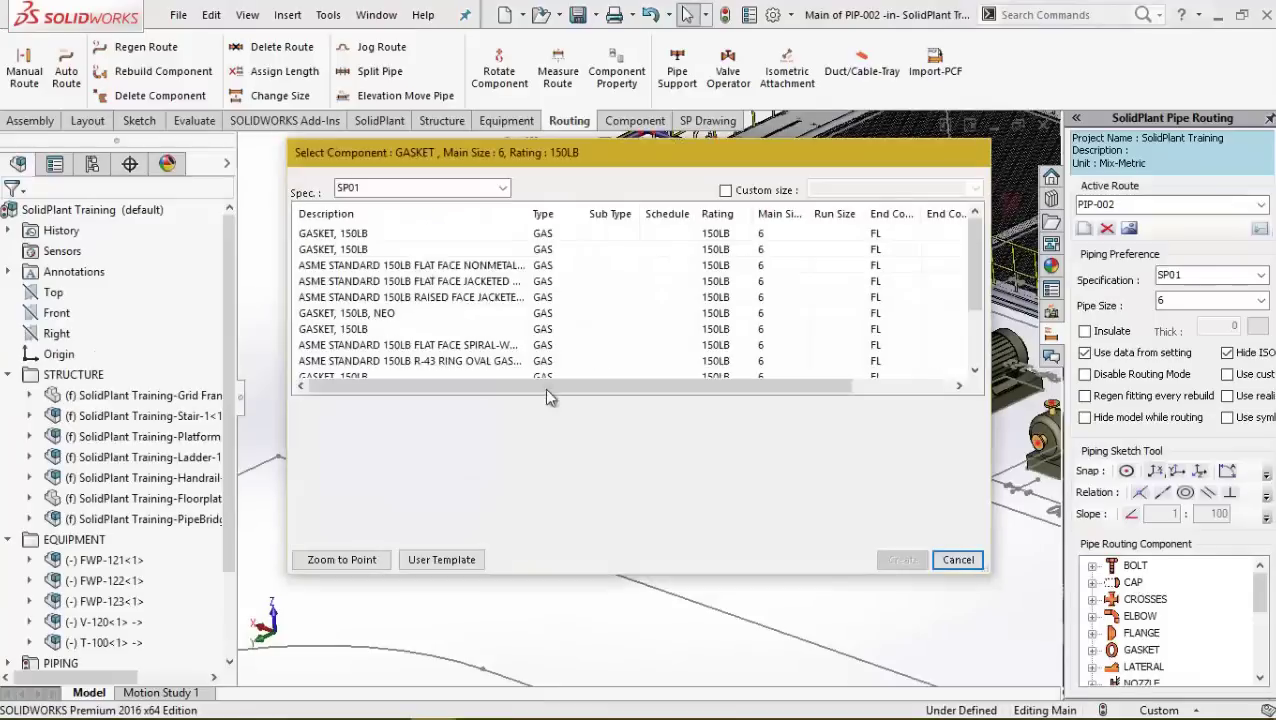
double_click(406, 233)
double_click(406, 233)
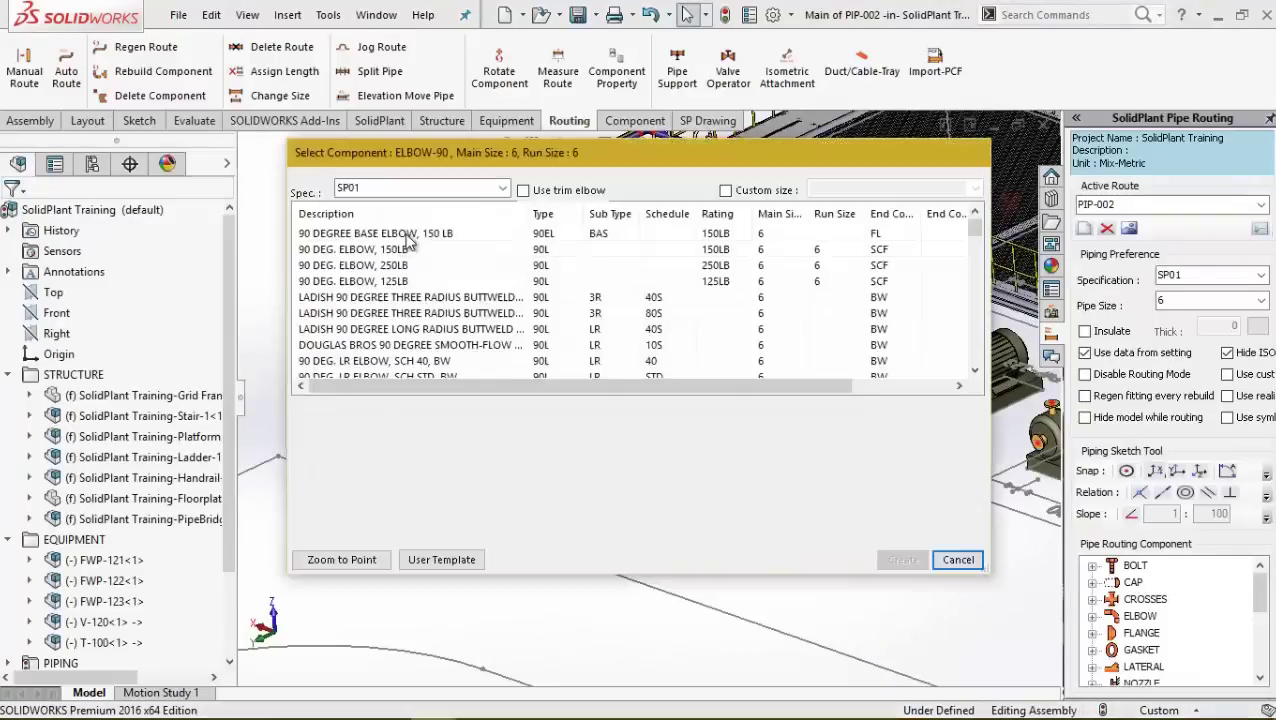
double_click(406, 233)
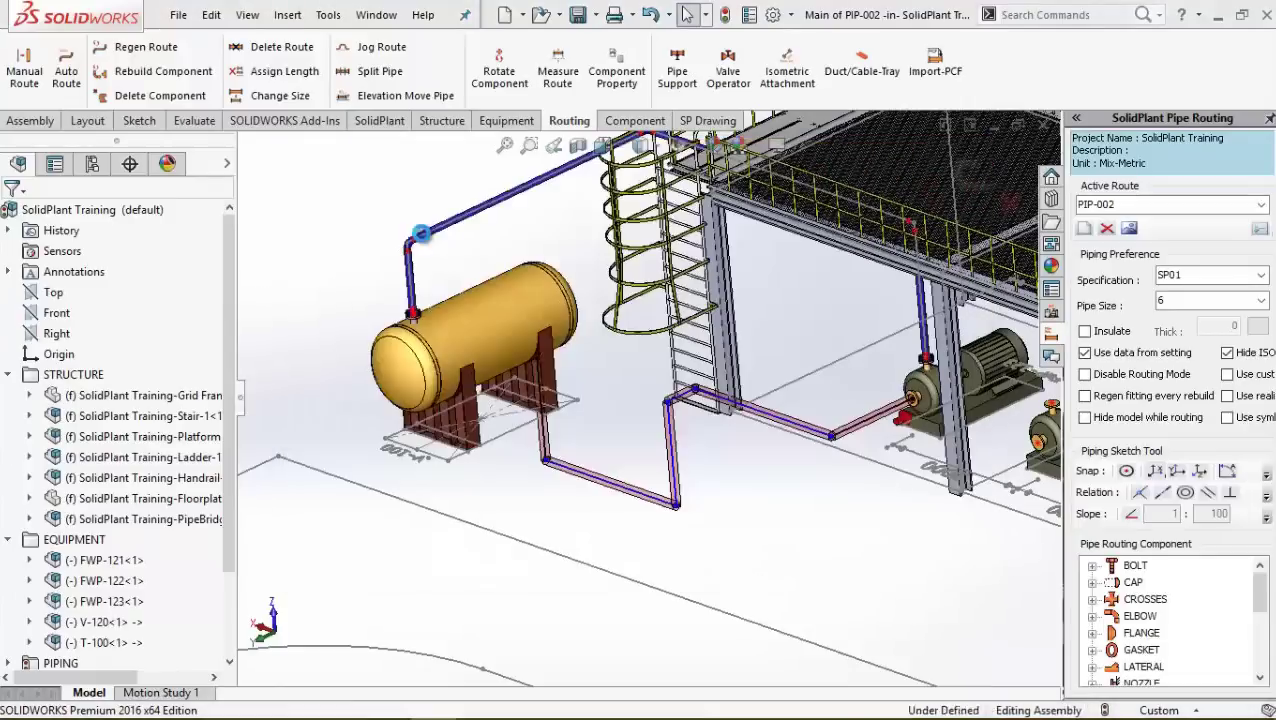
Step: Raise the low horizontal run of PIP-002 between the vessel's bottom nozzle and the ladder
scroll(720, 440, "down", 10)
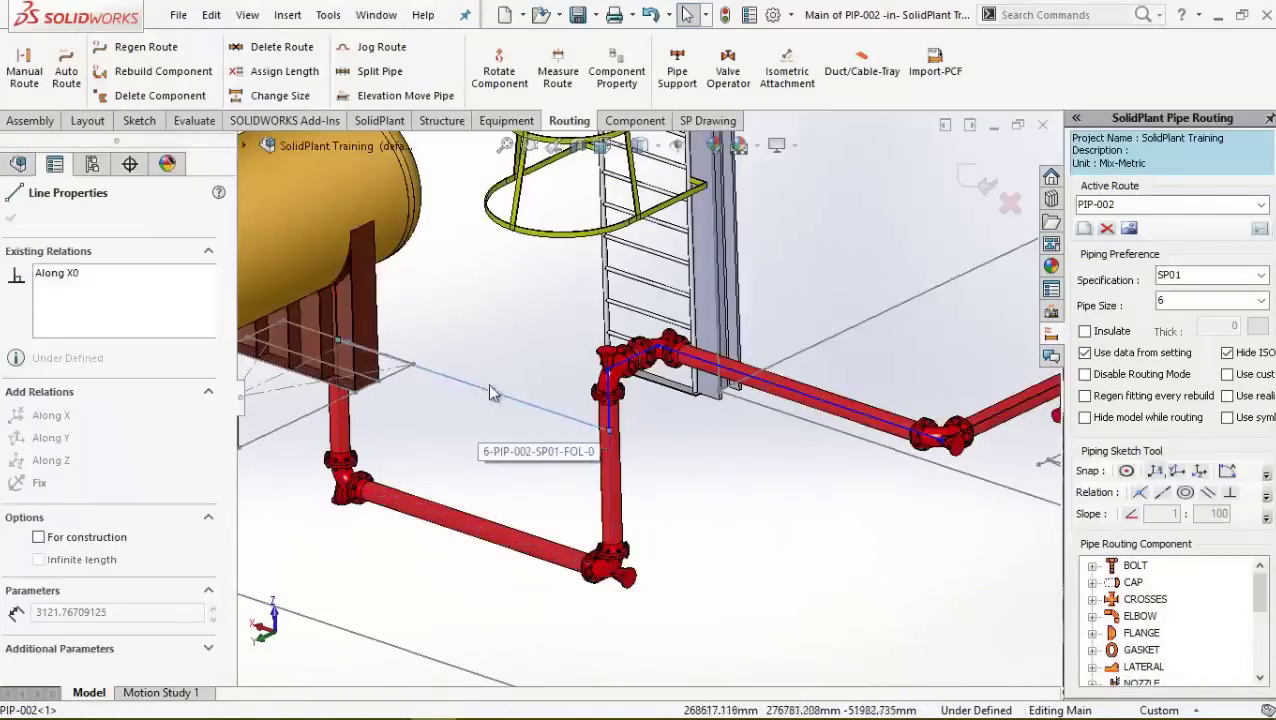
left_click_drag(497, 421, 498, 420)
left_click(820, 568)
middle_click_drag(752, 486, 733, 444)
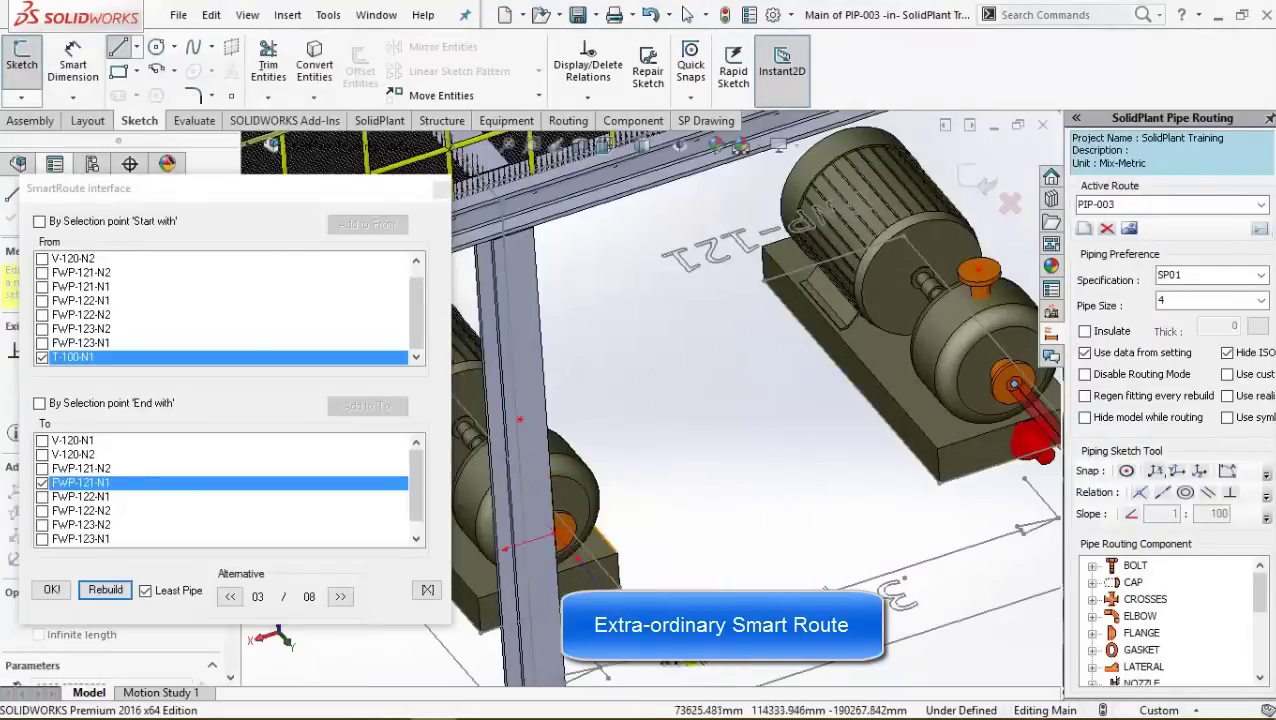
Step: Sketch a branch line from the middle pump's front nozzle to the PIP-003 smart route and make its connecting run along X
left_click(668, 663)
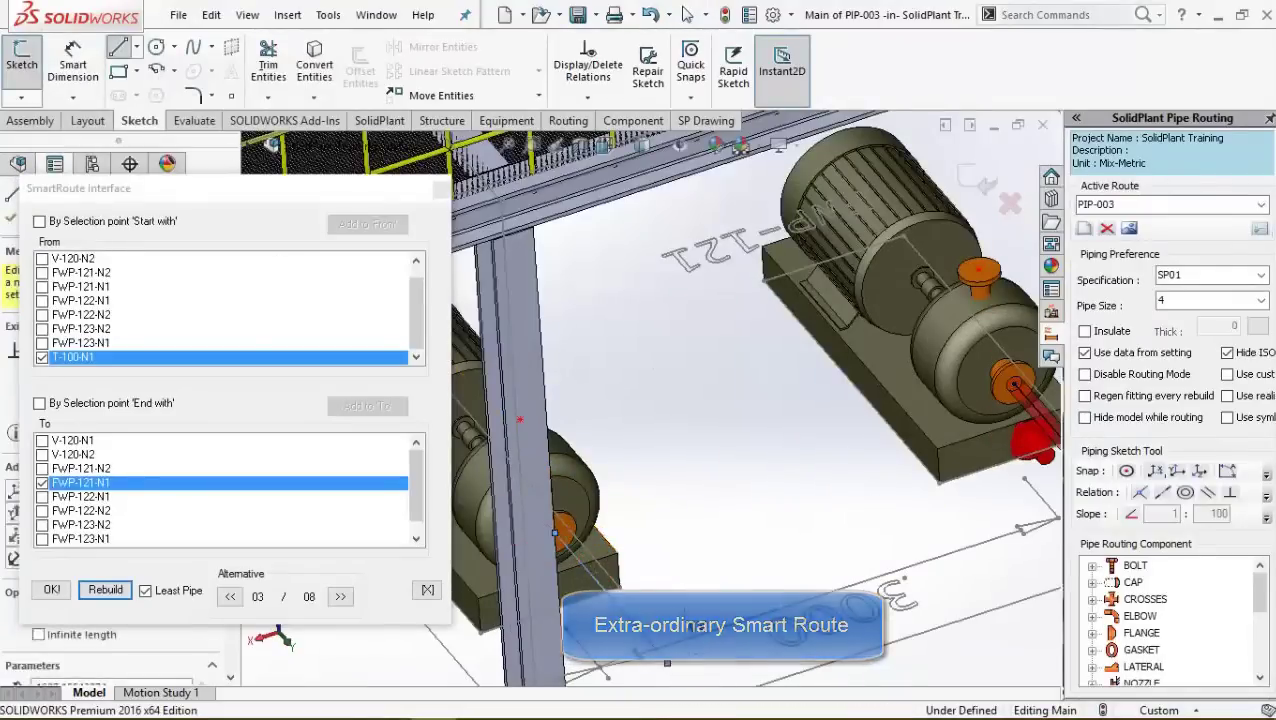
left_click(652, 482)
scroll(745, 480, "up", 3)
scroll(850, 468, "down", 2)
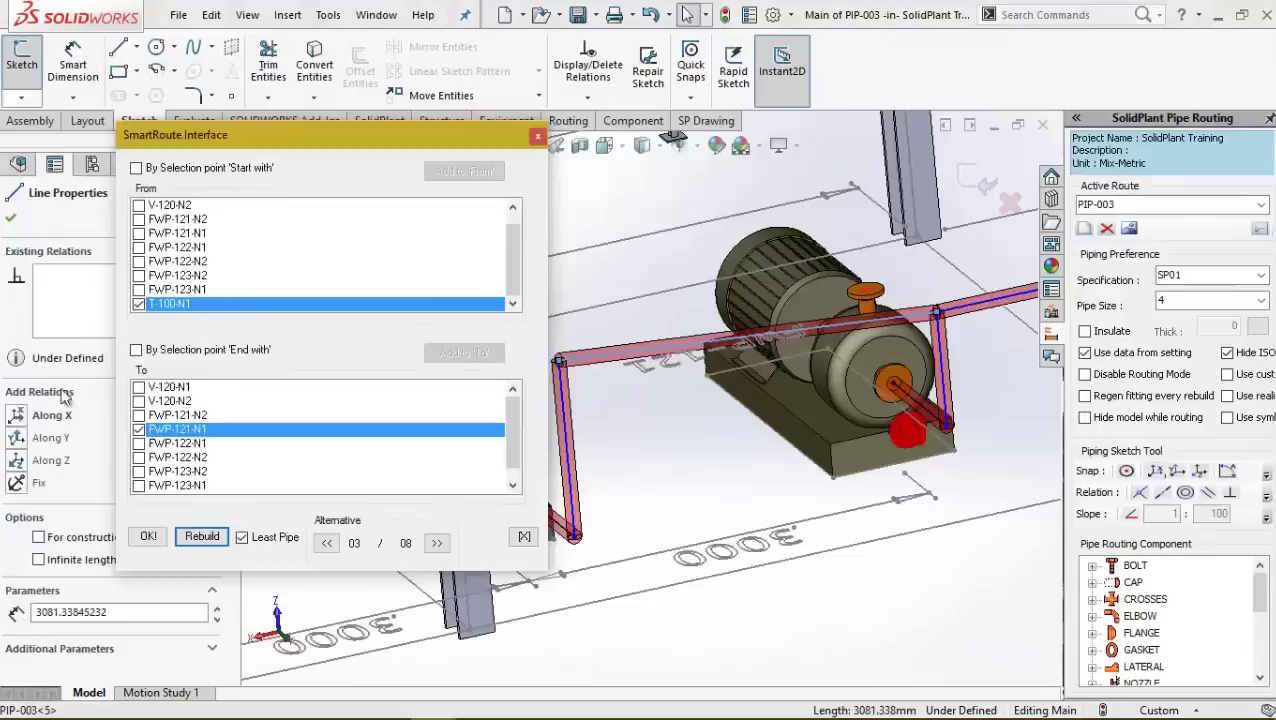
middle_click_drag(730, 520, 698, 541)
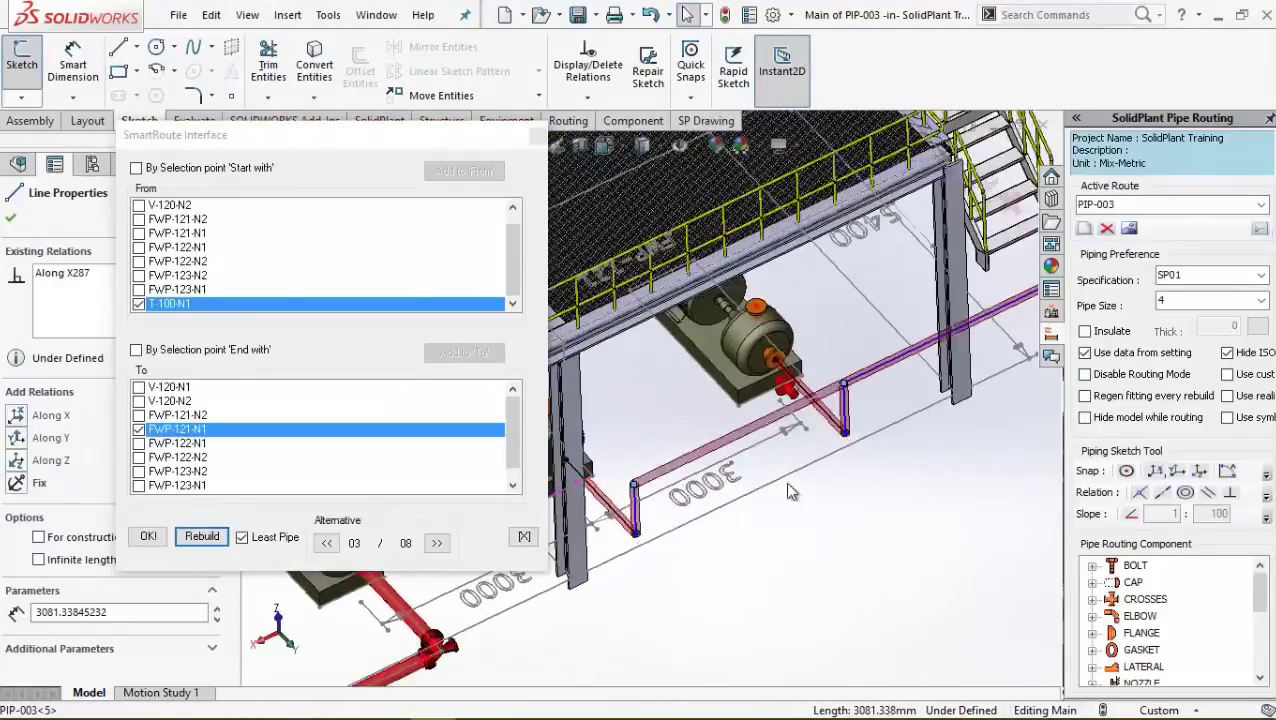
scroll(604, 392, "up", 3)
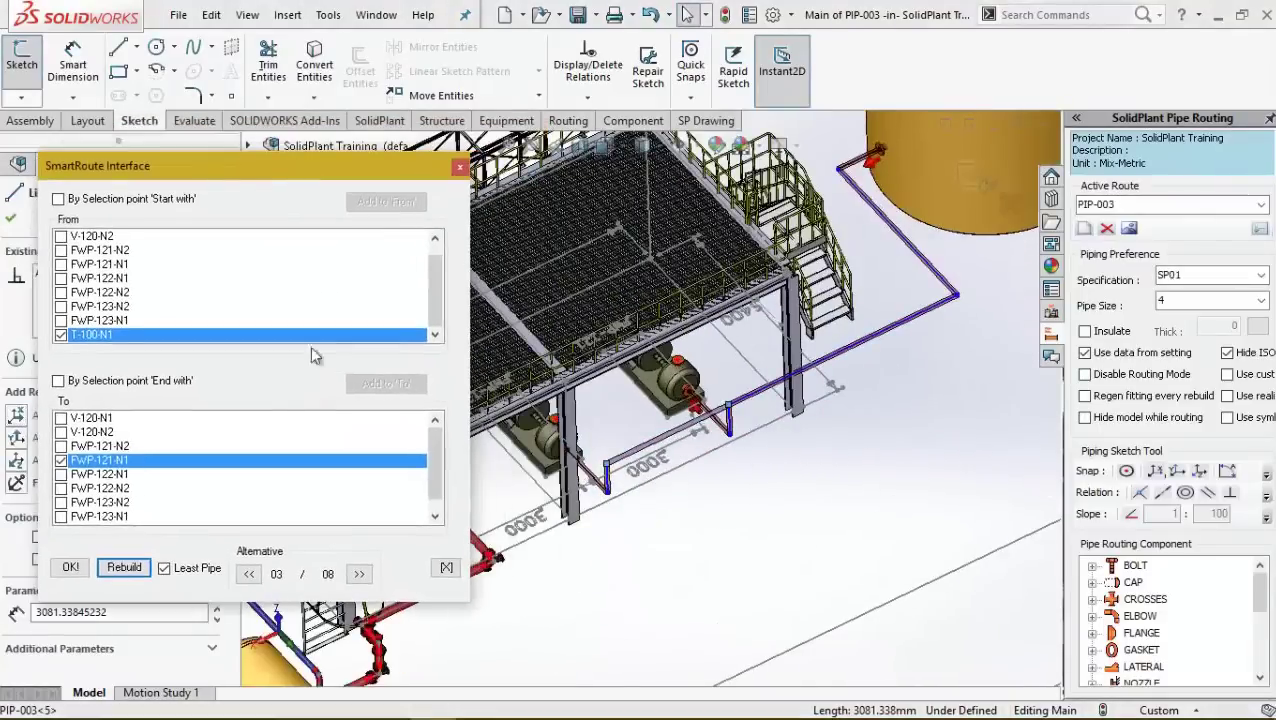
Step: Accept smart route alternative 03 from T-100-N1 to FWP-121-N1 and generate the PIP-003 piping
left_click(70, 567)
left_click(70, 567)
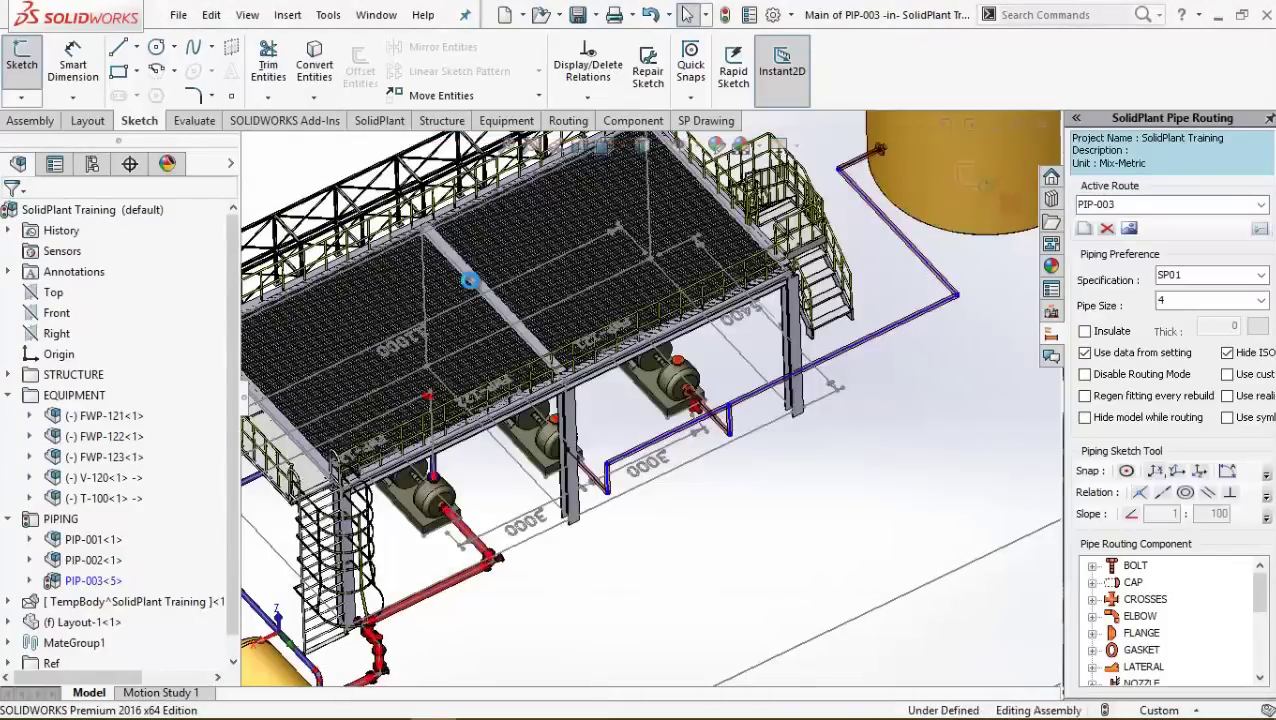
scroll(640, 408, "down", 8)
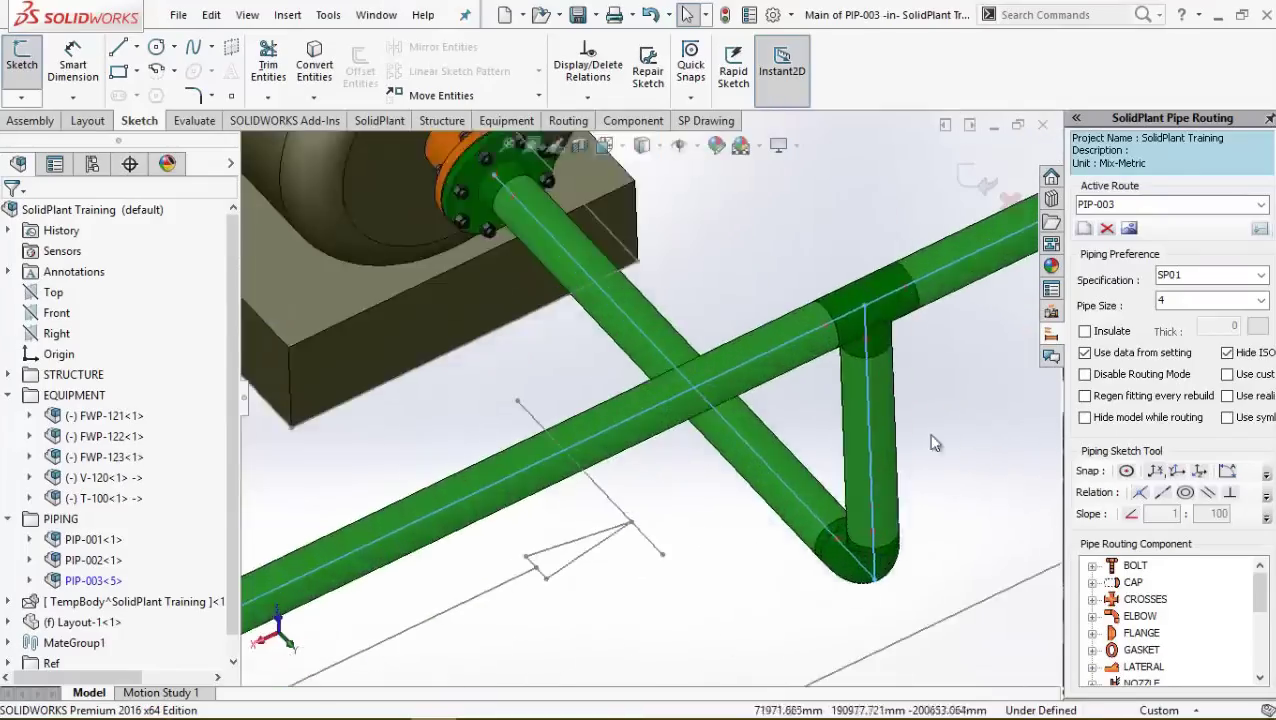
scroll(935, 443, "up", 12)
scroll(795, 216, "down", 9)
scroll(675, 507, "up", 10)
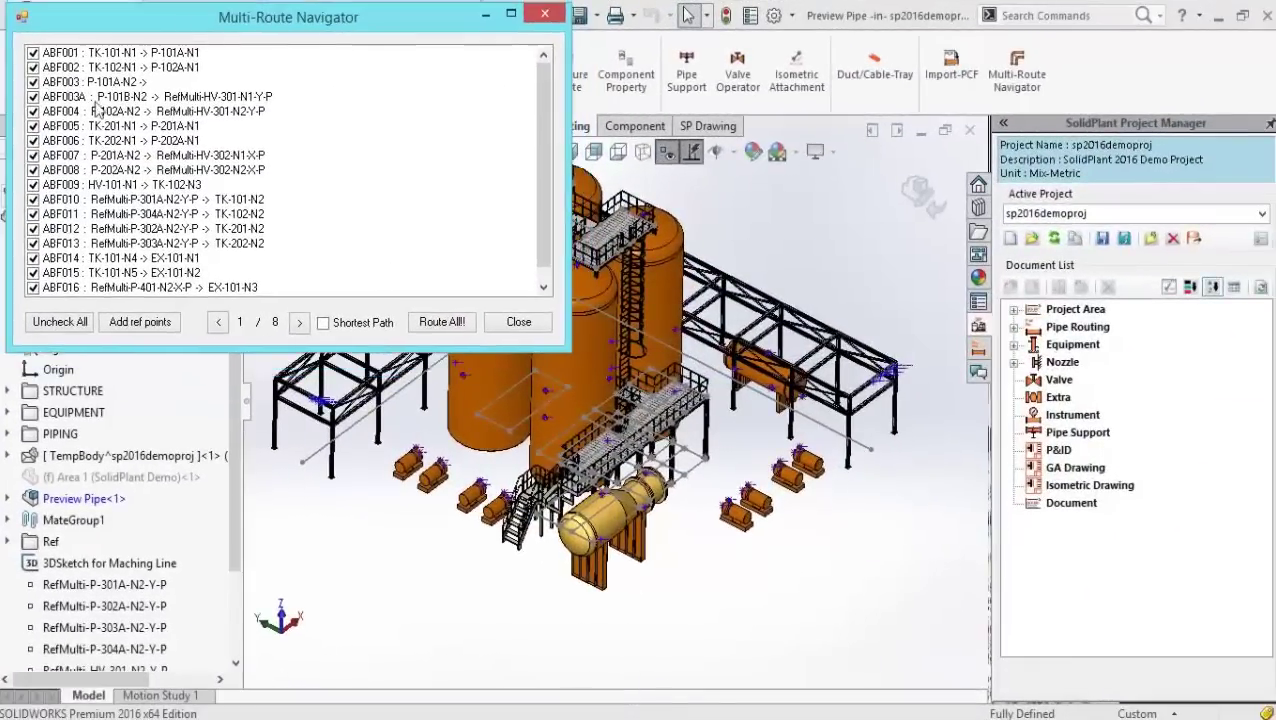
Step: Route all checked lines of the Multi-Route Navigator as preview routes in the demo project
left_click(442, 321)
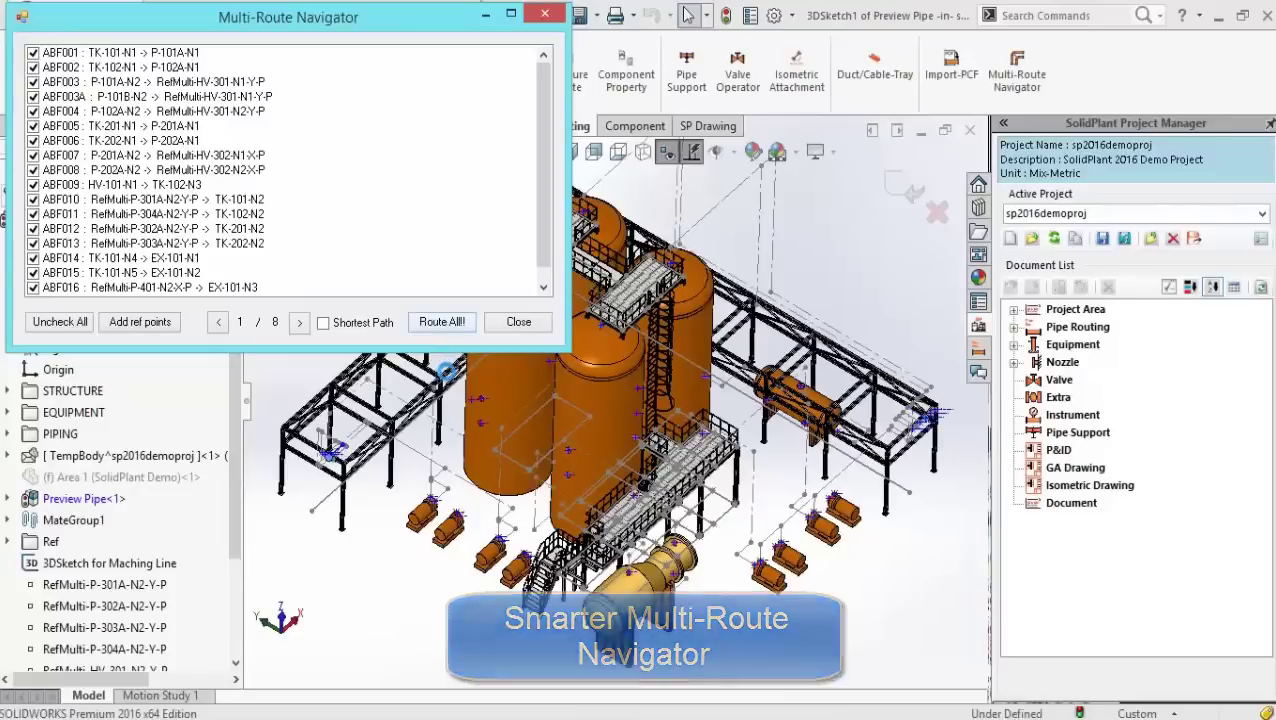
left_click(490, 497)
scroll(490, 497, "down", 5)
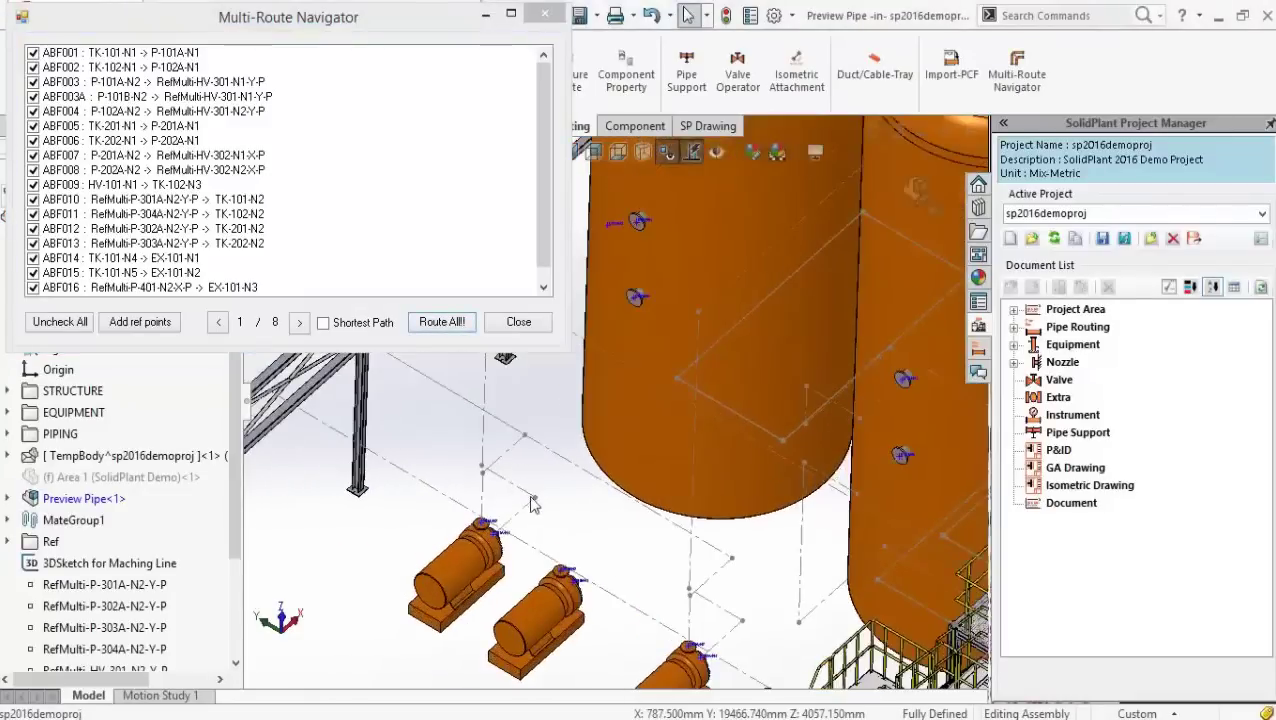
mouse_move(533, 504)
middle_mouse_down()
mouse_move(547, 469)
mouse_move(530, 510)
middle_mouse_up()
scroll(527, 518, "up", 2)
middle_click_drag(525, 522, 657, 608, "ctrl")
scroll(655, 607, "down", 4)
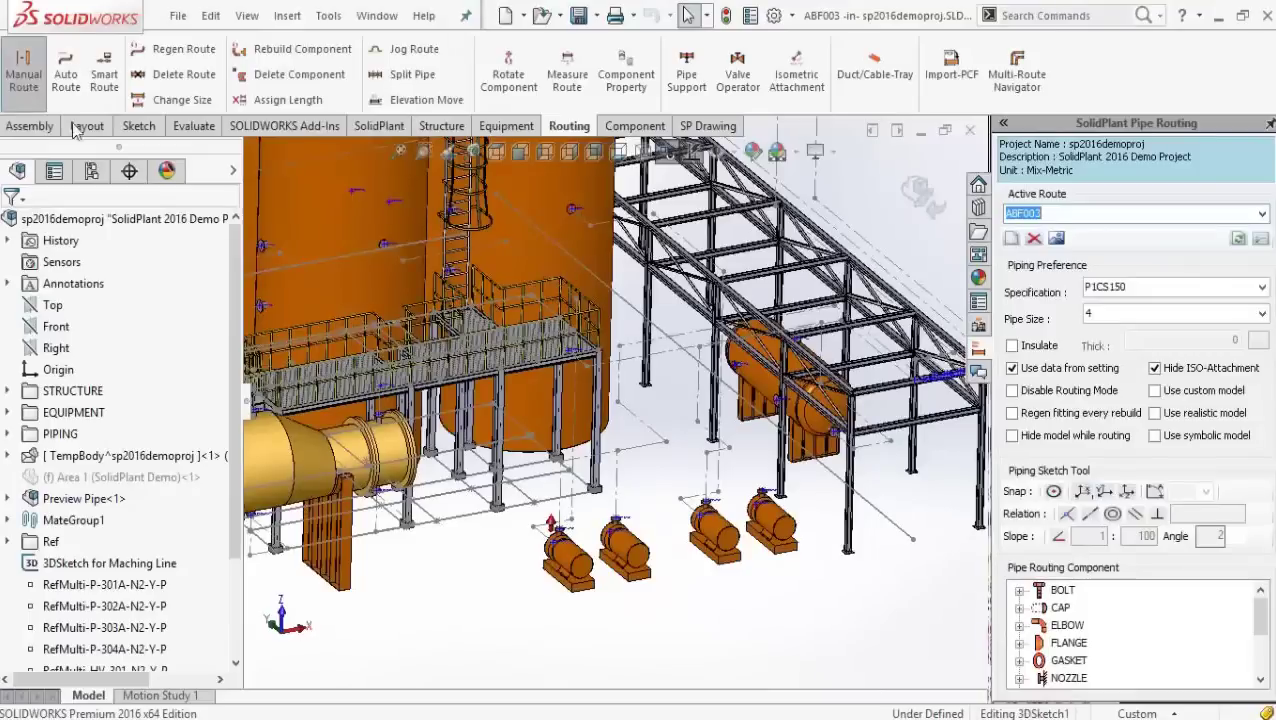
Step: Build route ABF003 from the preview lines above the two pumps nearest the platform and generate its pipes
key("Escape")
scroll(655, 438, "down", 4)
scroll(638, 410, "up", 2)
right_click(633, 401)
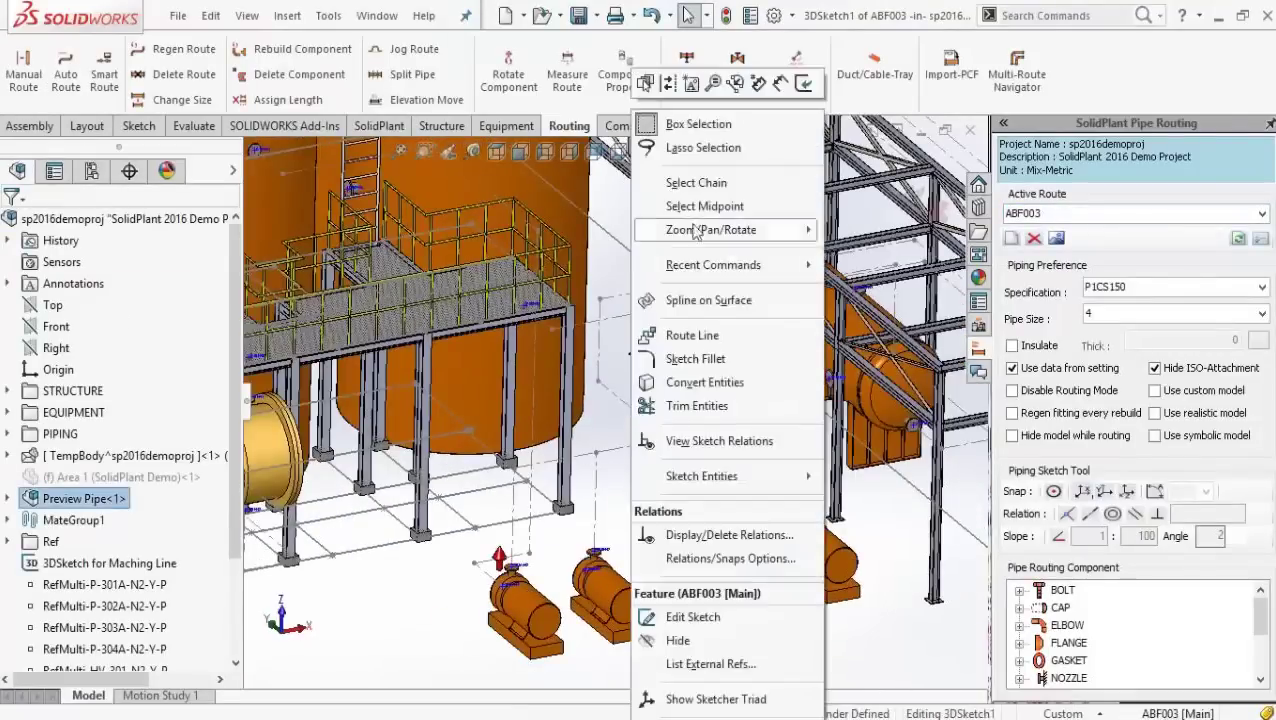
left_click(600, 500)
right_click(598, 503)
left_click(685, 487)
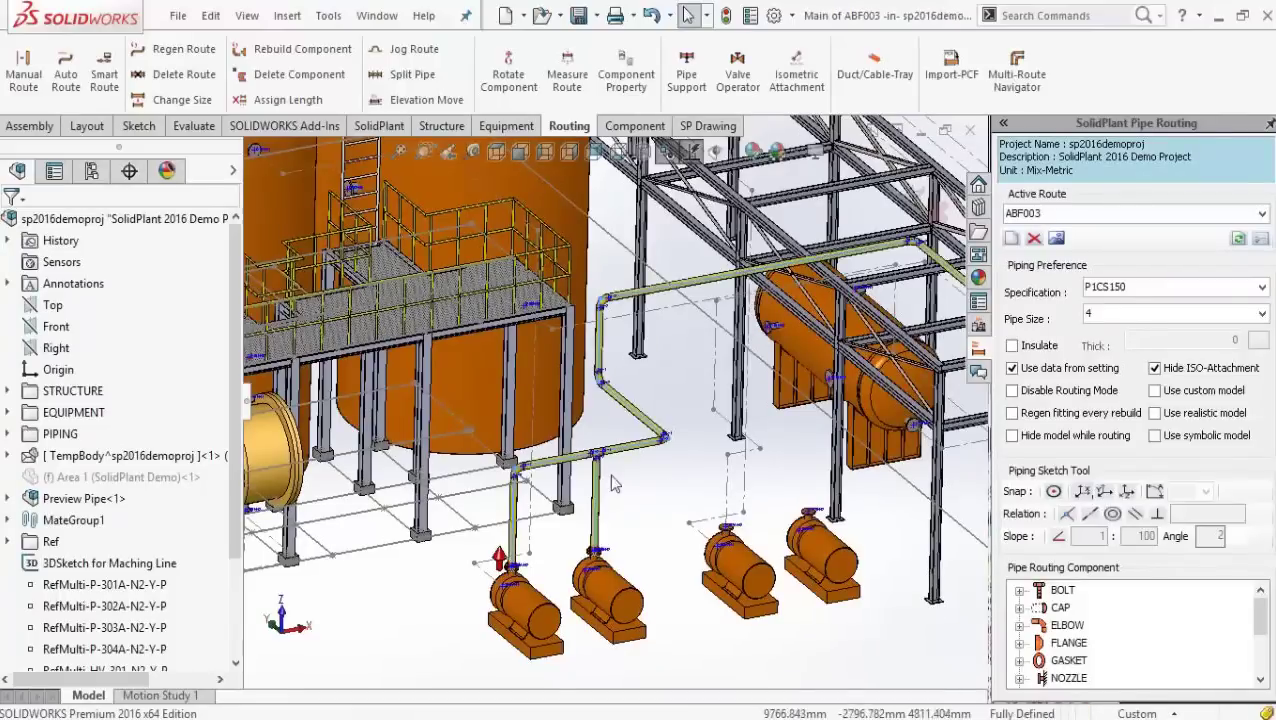
scroll(555, 512, "down", 5)
scroll(793, 532, "up", 4)
middle_click_drag(900, 519, 484, 504, "ctrl")
scroll(840, 305, "down", 6)
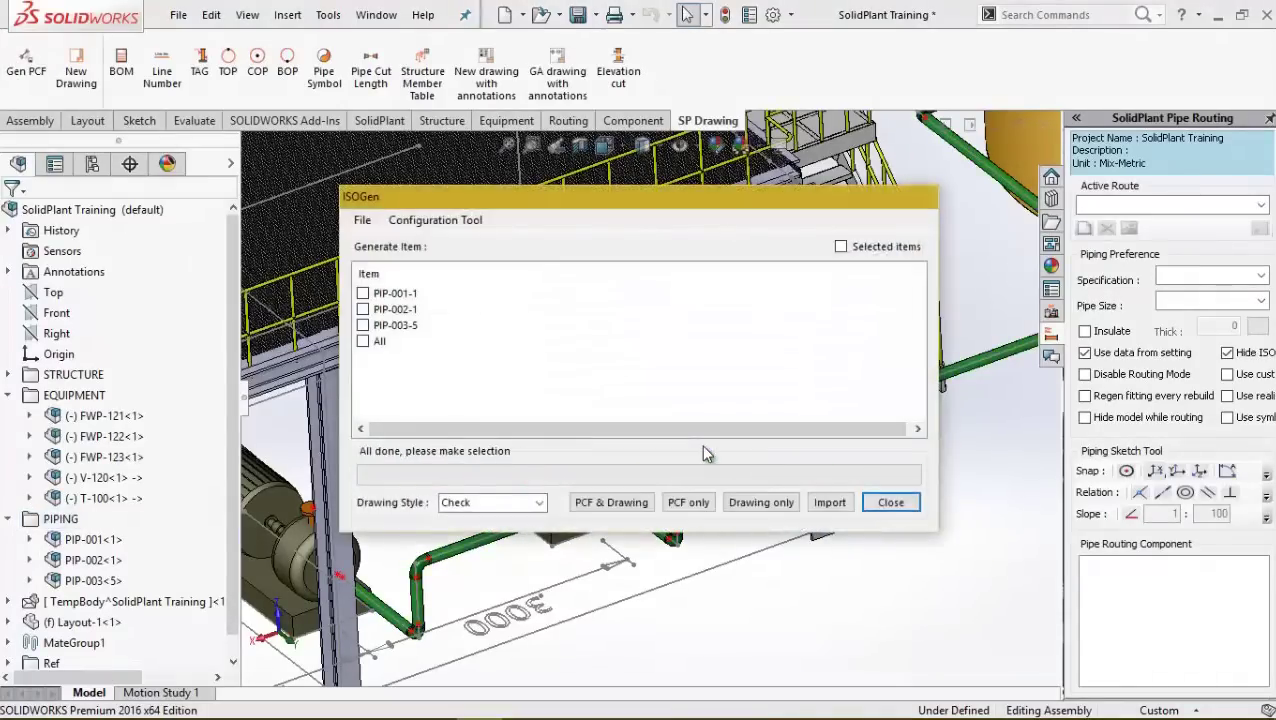
Step: Generate the Final-Erection isometric drawing of PIP-003 and examine its dimensions and connection notes
left_click(493, 502)
left_click(505, 560)
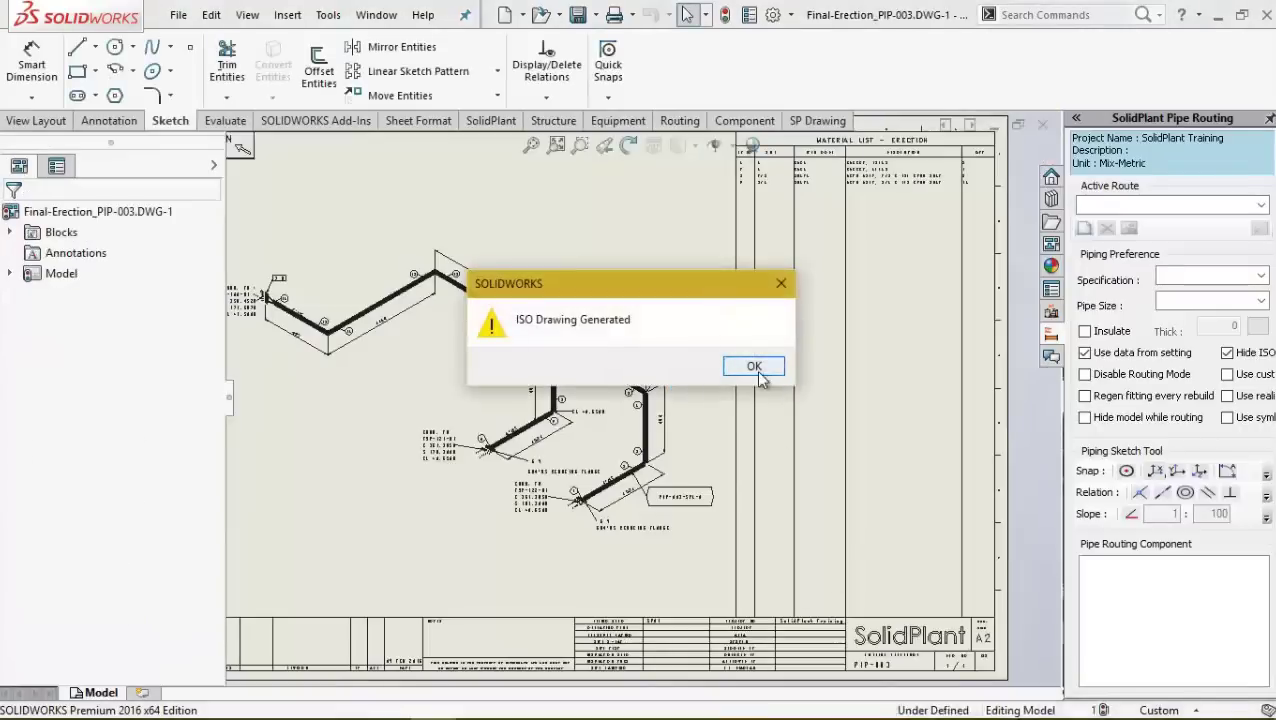
left_click(751, 366)
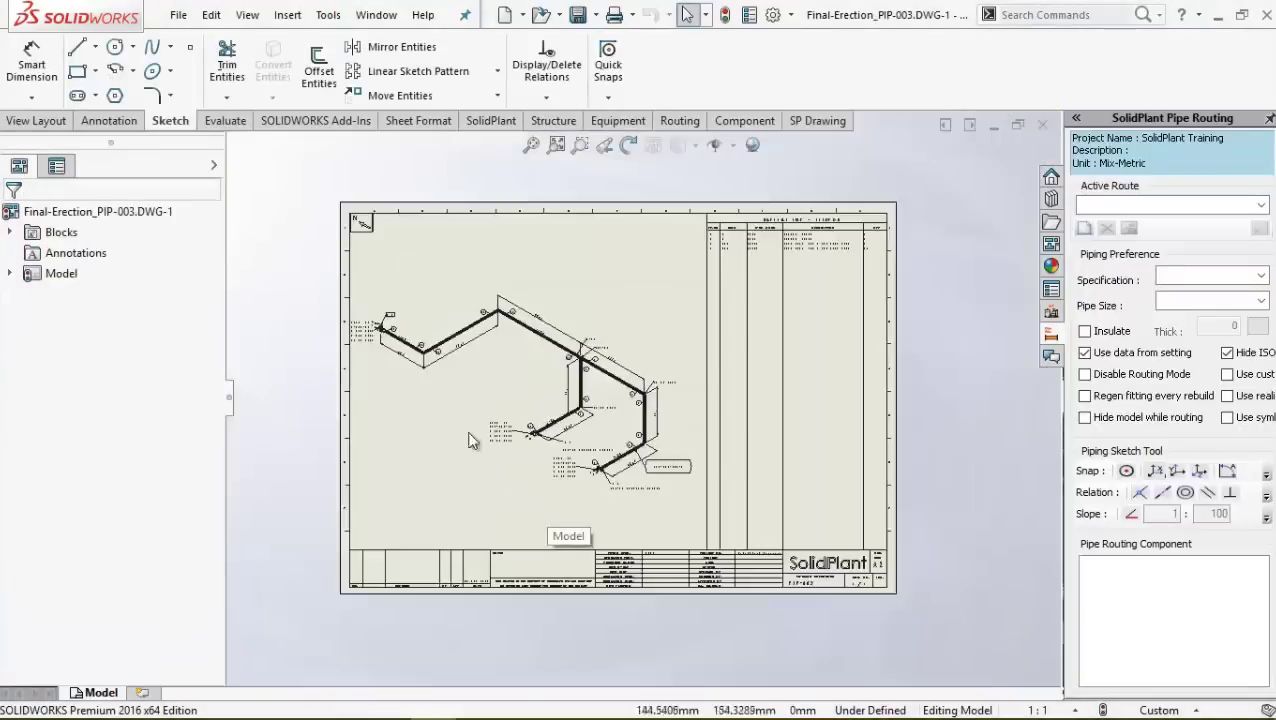
scroll(473, 441, "up", 8)
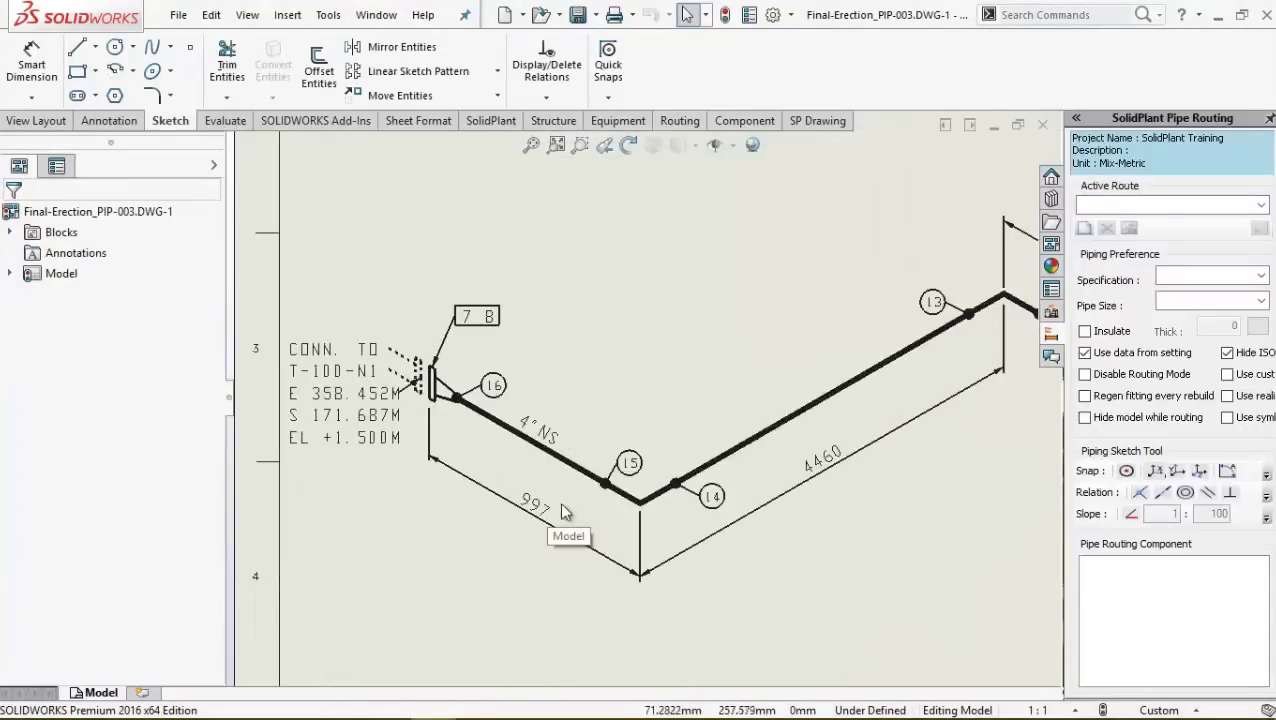
scroll(562, 504, "up", 6)
scroll(966, 519, "down", 4)
scroll(629, 464, "up", 5)
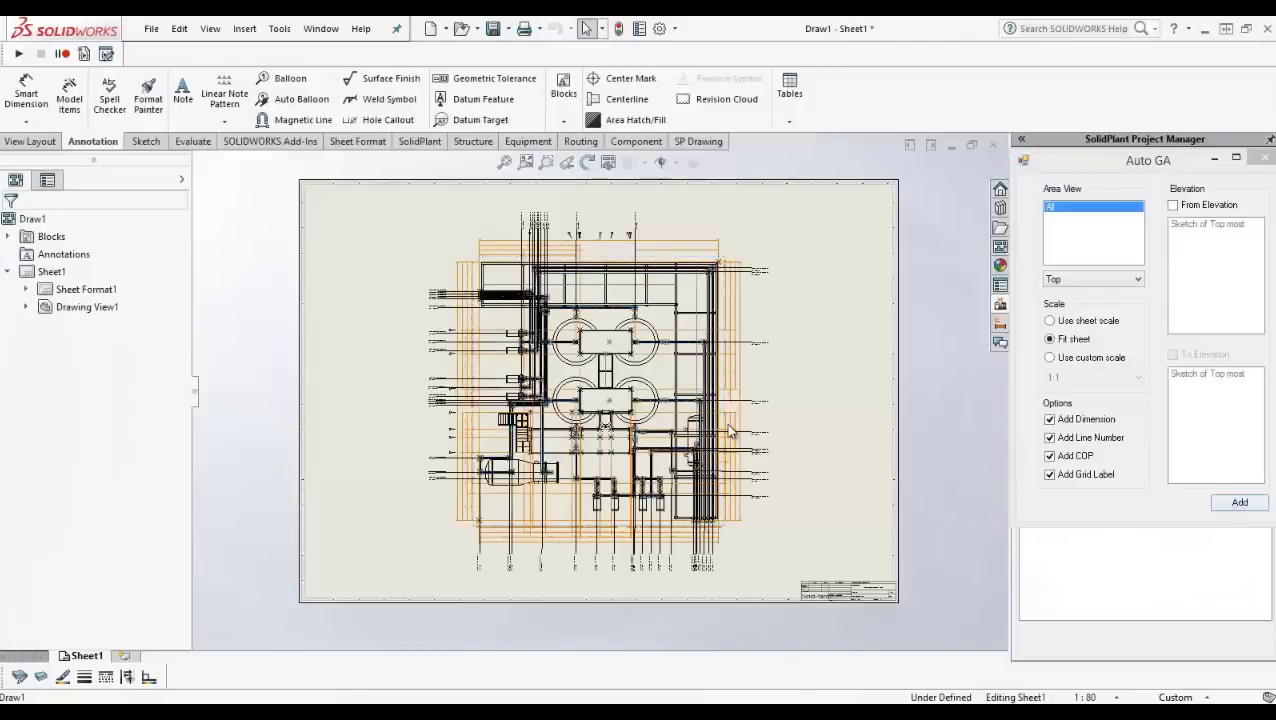
Step: Move a 4-ABF001-P1CS150-ABF-0 line number note below the plan view on the general arrangement drawing
scroll(728, 431, "down", 2)
left_click(280, 31)
left_click(341, 575)
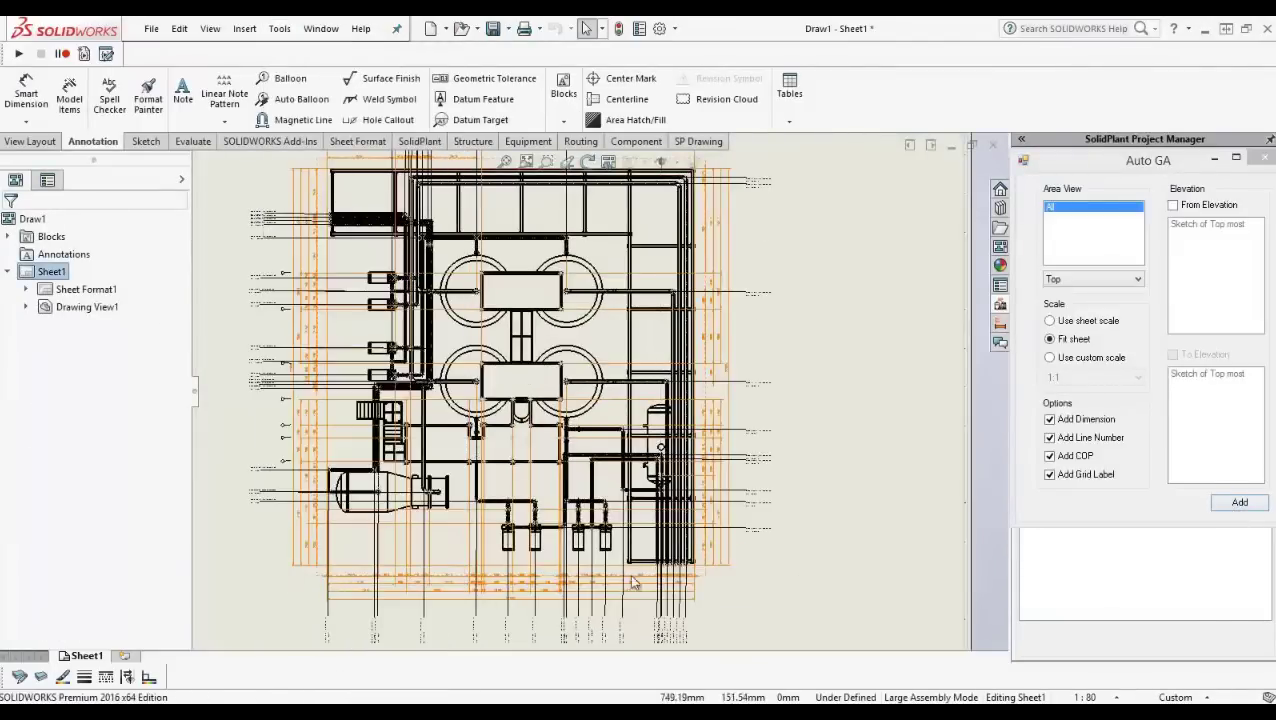
scroll(633, 582, "down", 5)
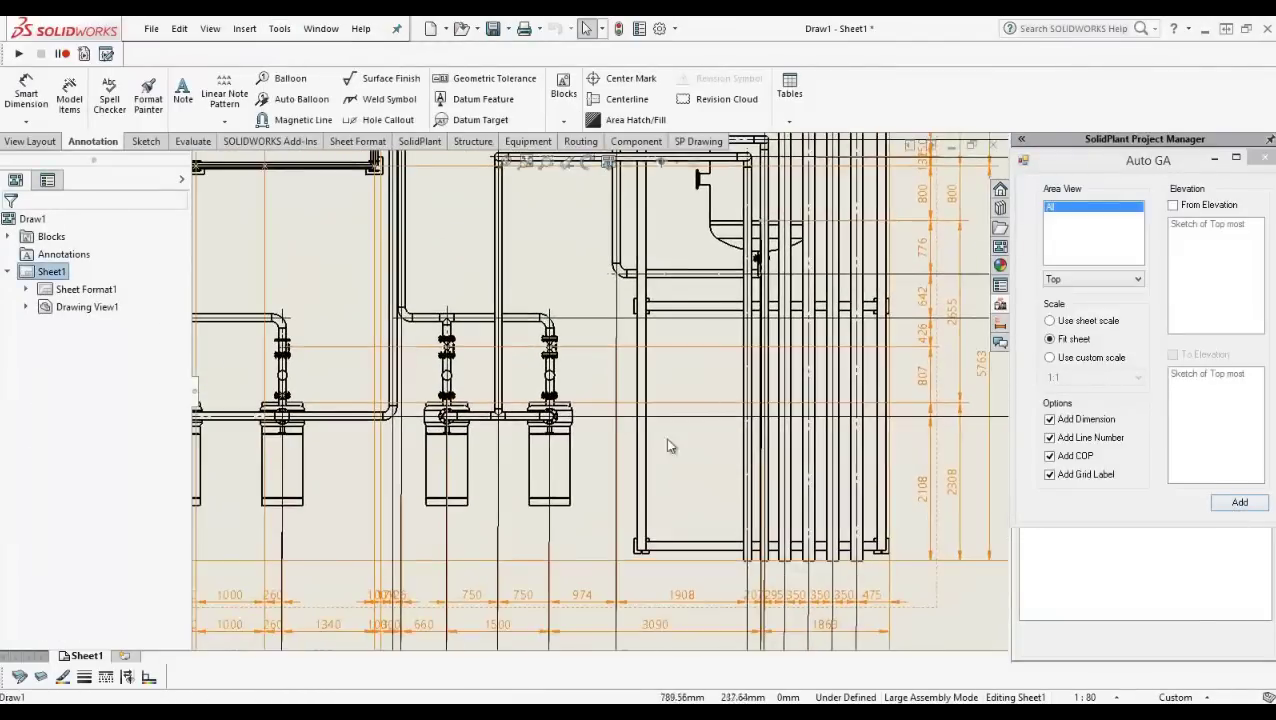
mouse_move(439, 625)
middle_mouse_down()
mouse_move(587, 471)
mouse_move(563, 461)
middle_mouse_up()
scroll(562, 461, "down", 1)
left_click_drag(567, 500, 569, 585)
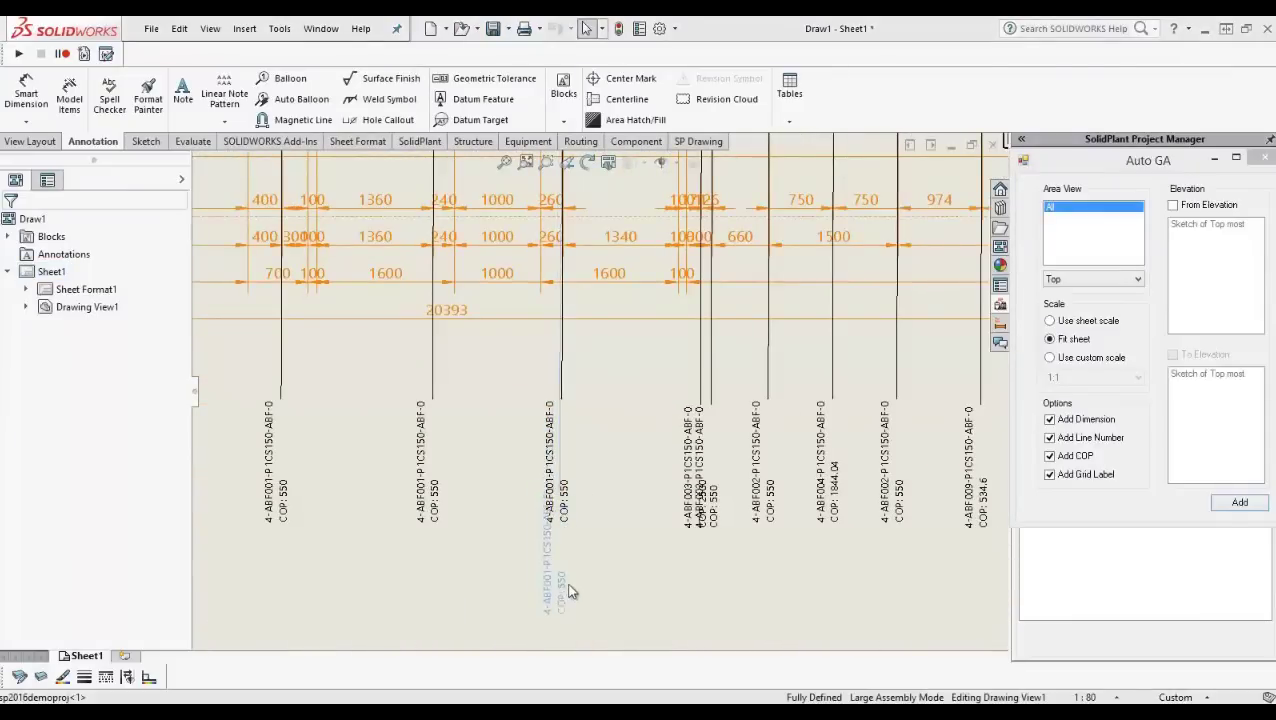
left_click(565, 505)
scroll(652, 324, "up", 10)
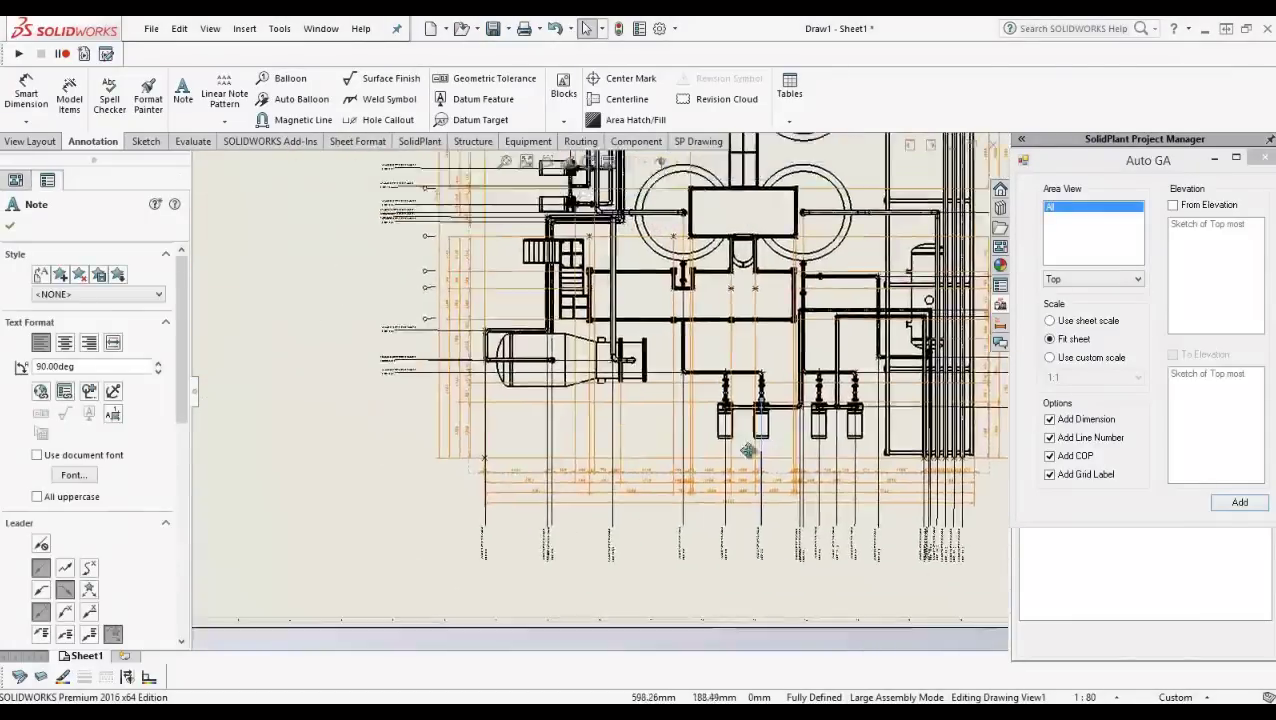